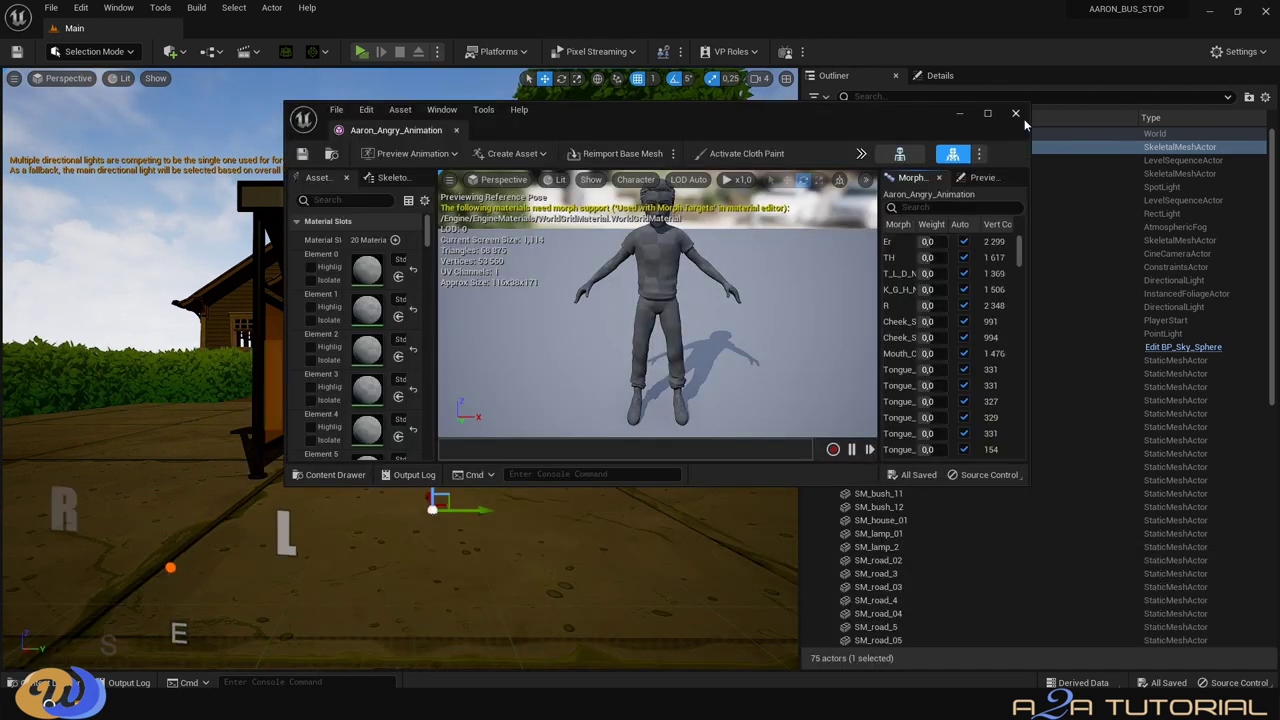
Close the Aaron_Angry_Animation mesh editor, then place that skeletal mesh in the bus stop level and frame it in the viewport.
click(1015, 112)
click(35, 682)
drag(243, 571, 445, 485)
key(f)
key(ctrl+space)
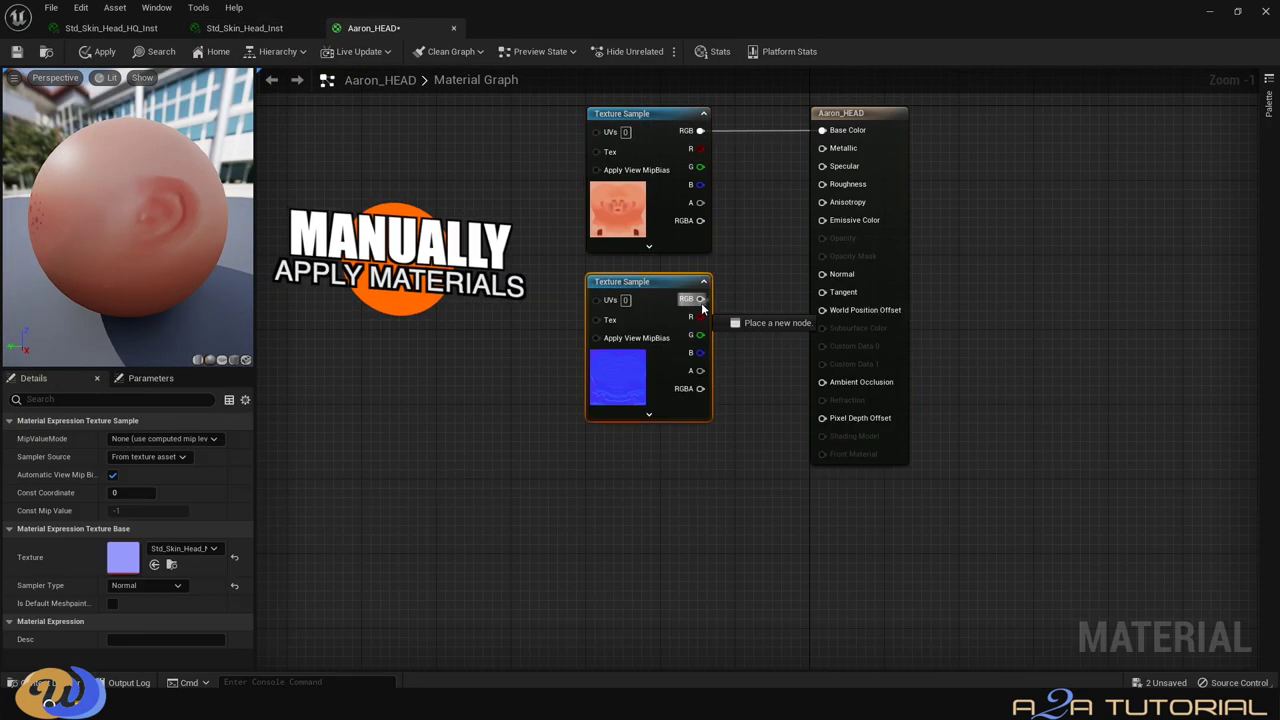
Assign the Aaron_HEAD material to the placed character's Element 1 slot and inspect the head from the side.
key(ctrl+space)
scroll(784, 417, down, 1)
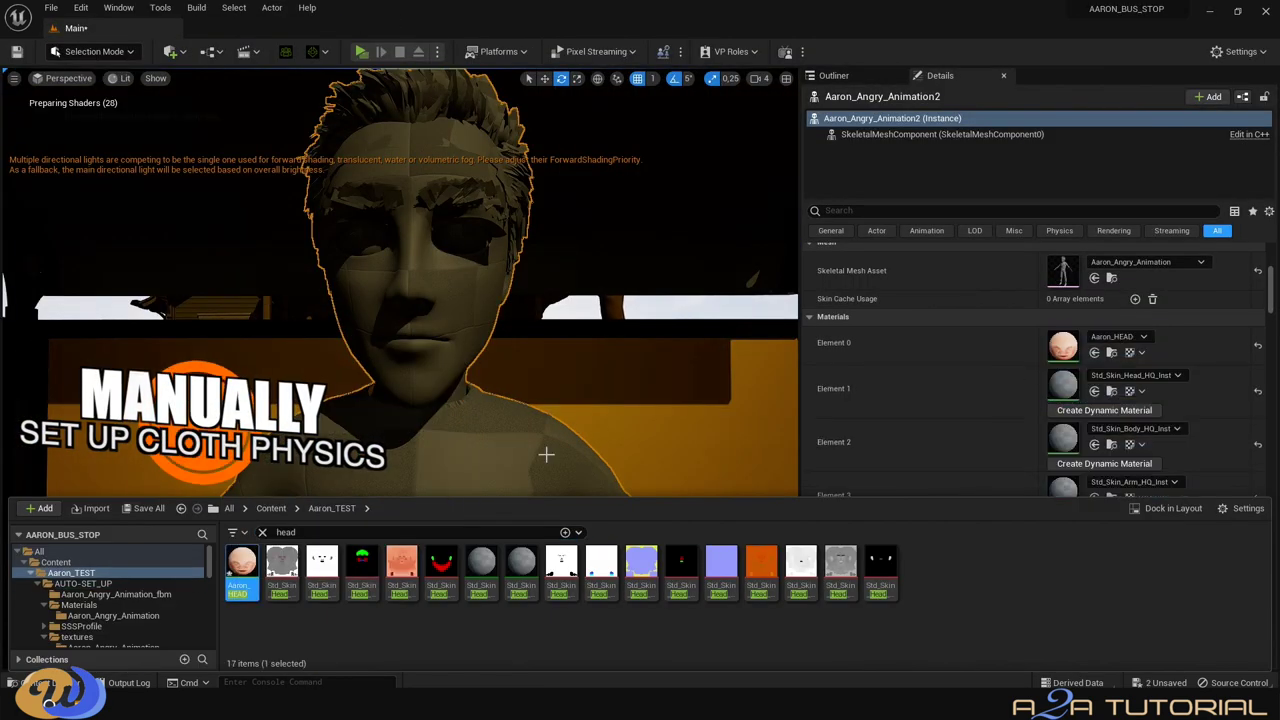
drag(241, 570, 1062, 400)
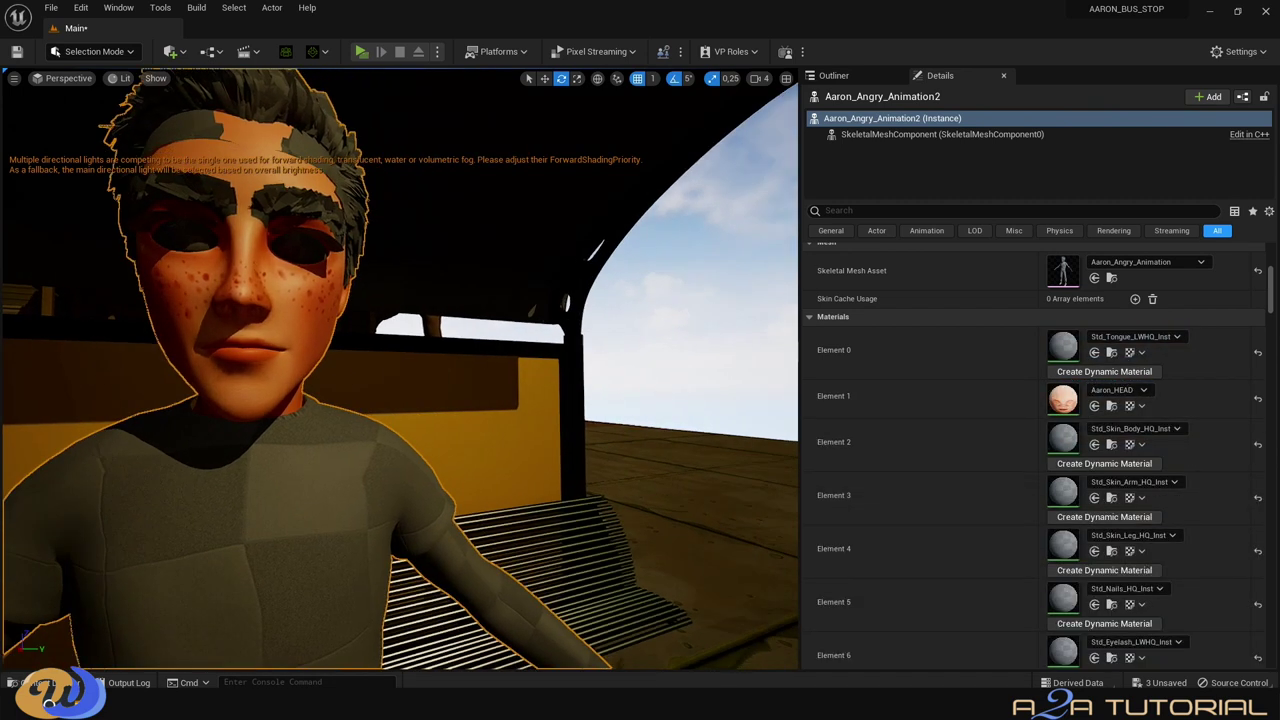
alt+drag(430, 400, 590, 409)
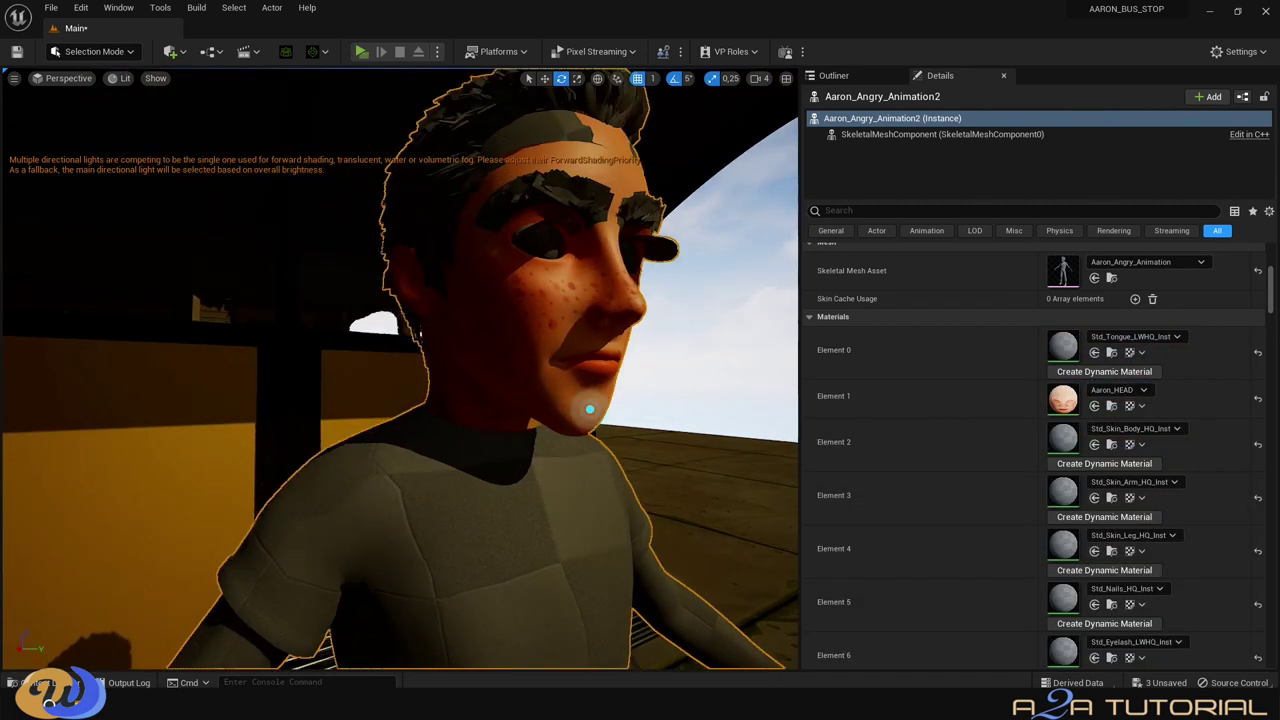
alt+drag(420, 333, 490, 336)
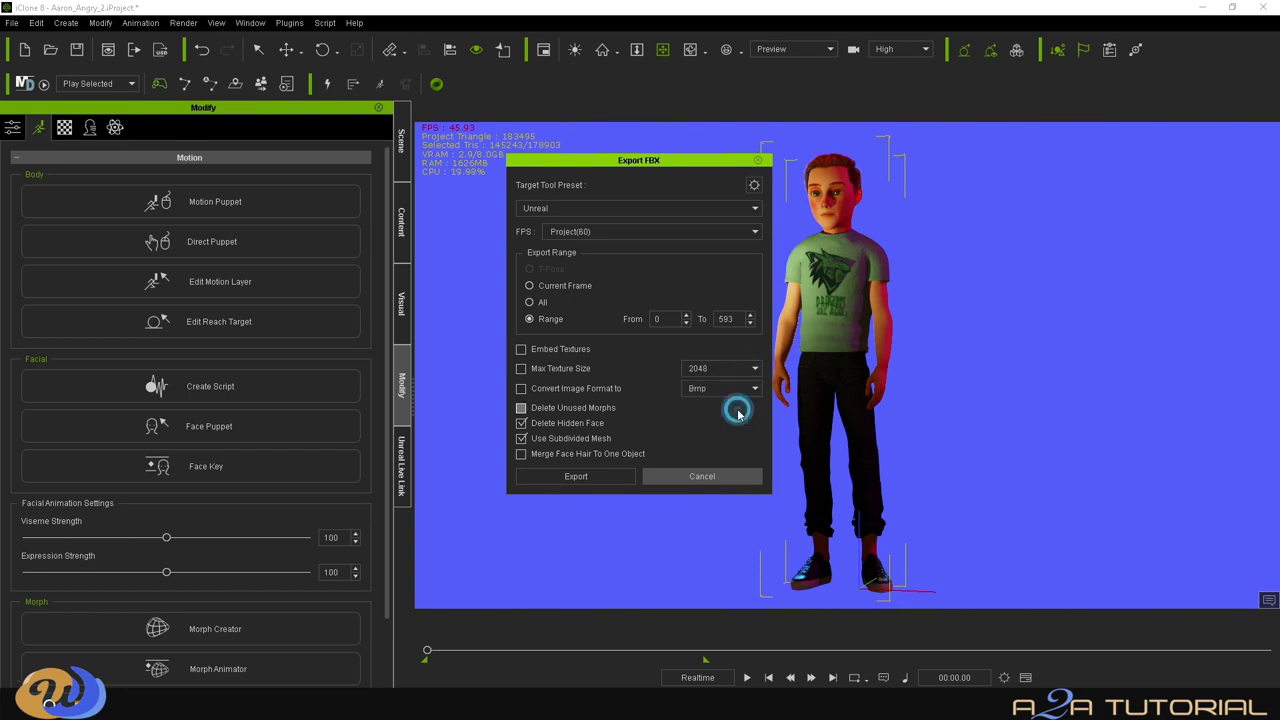
In iClone, export the character with the Unreal FBX preset under the file name Aaron_Angry_Animation.
click(576, 476)
text(Aaron_Angry)
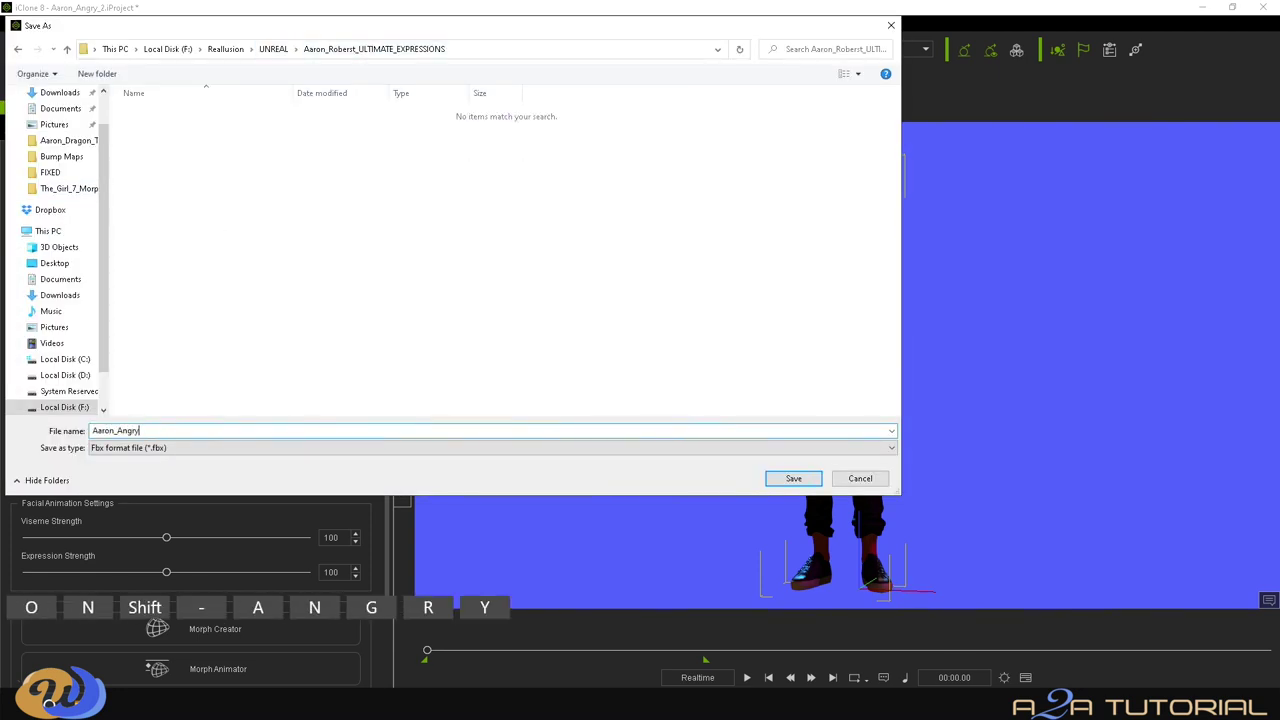
text(_Animation)
click(784, 477)
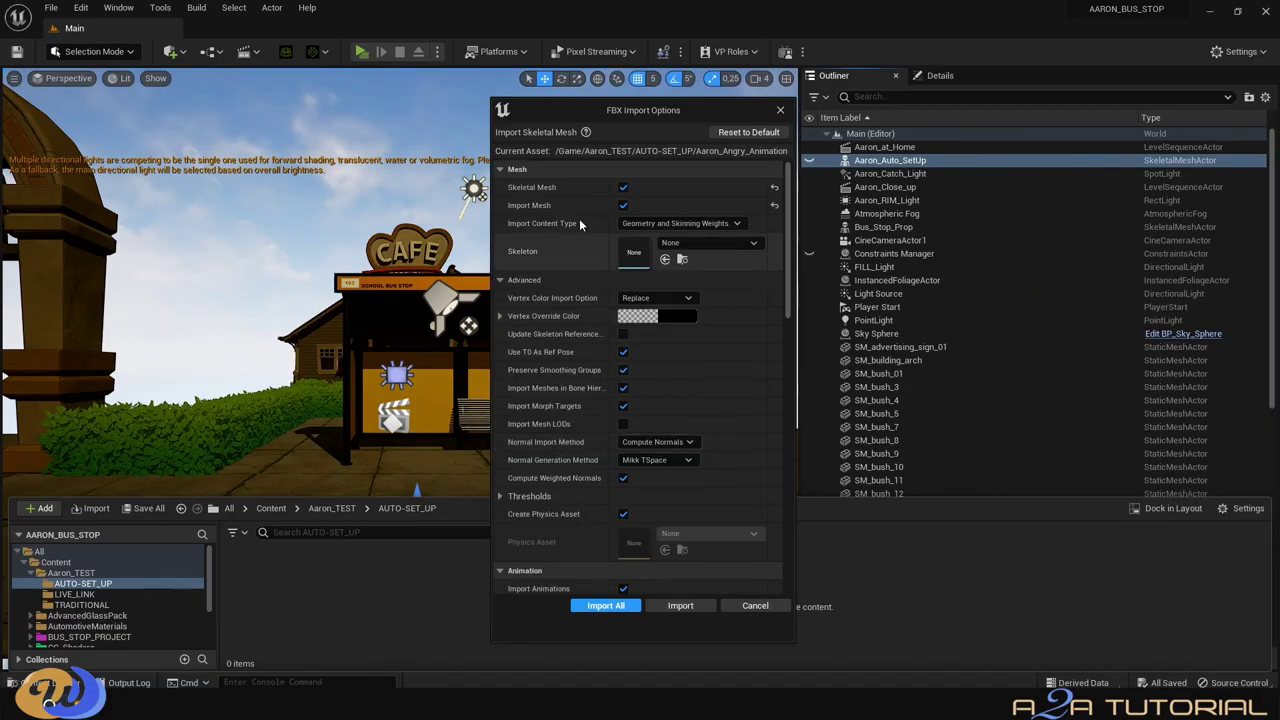
In Unreal Engine, import the whole Aaron_Angry_Animation FBX into the AUTO-SET_UP folder and reposition the placed character at the bus stop.
click(605, 605)
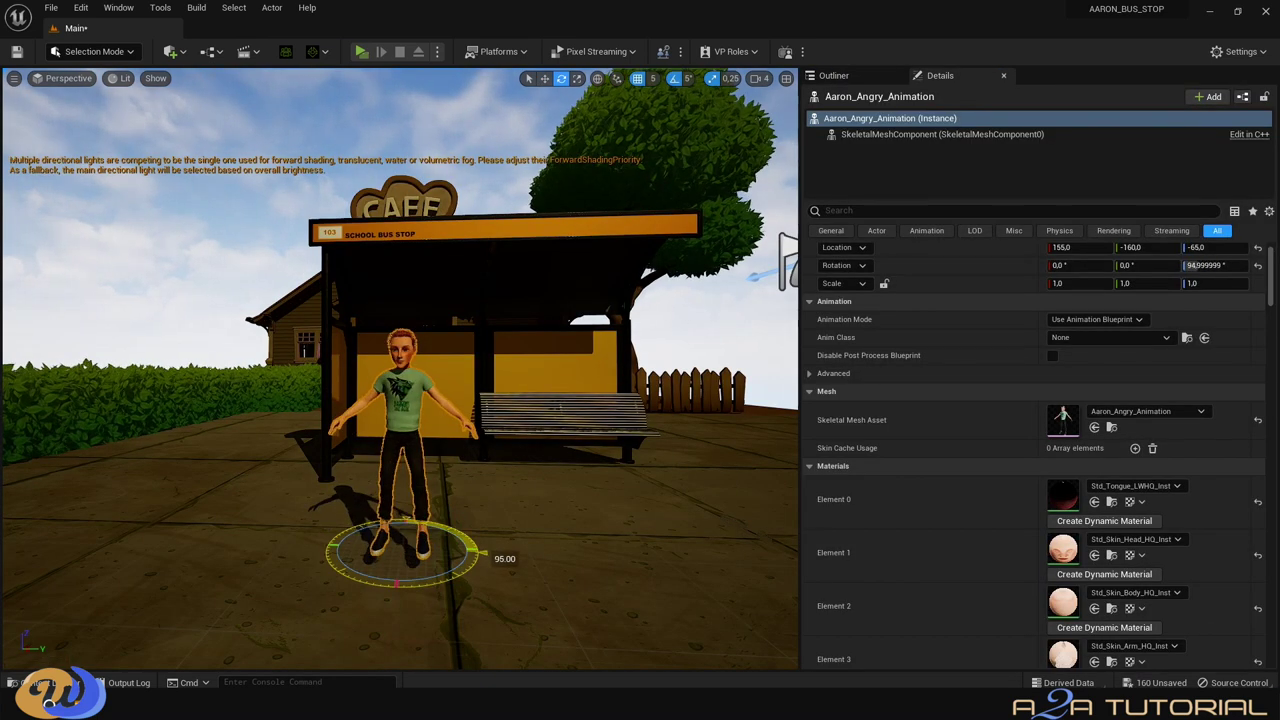
click(544, 78)
drag(523, 540, 508, 520)
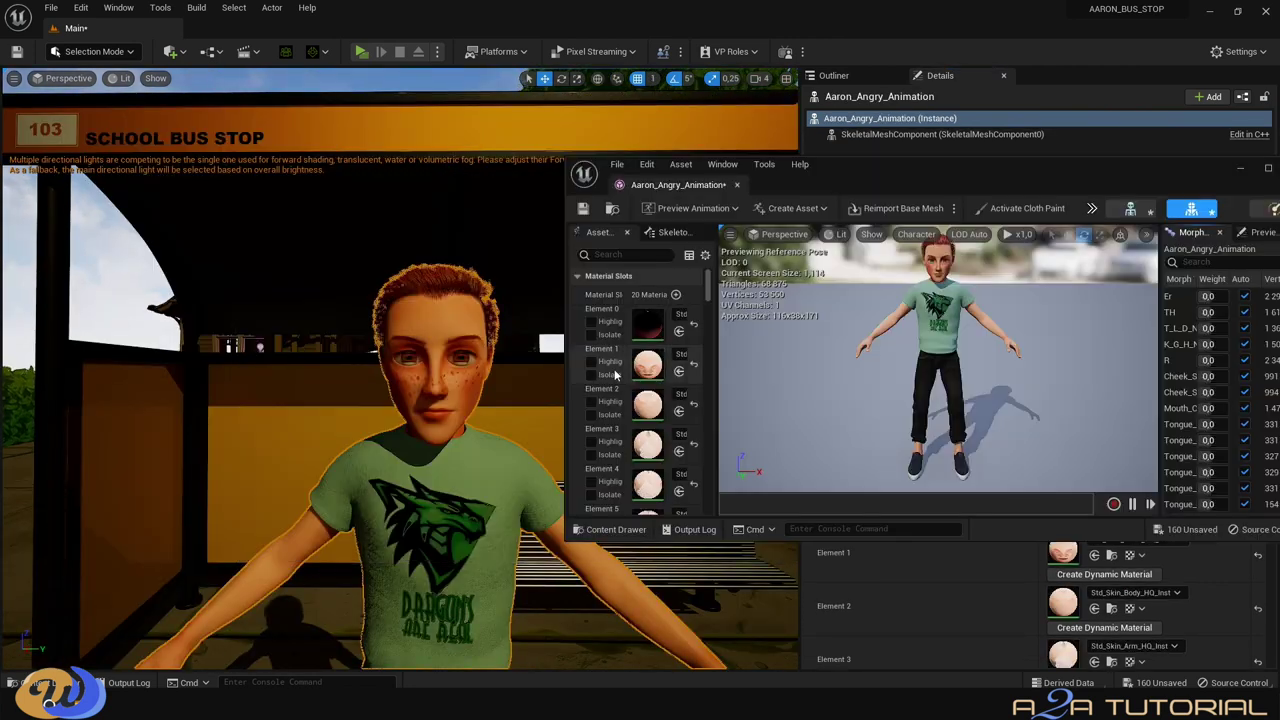
Examine the automatically set up right eye material Std_Eye_R_LWHQ_Inst in a maximized editor and return to the mesh.
scroll(615, 373, down, 5)
double_click(648, 430)
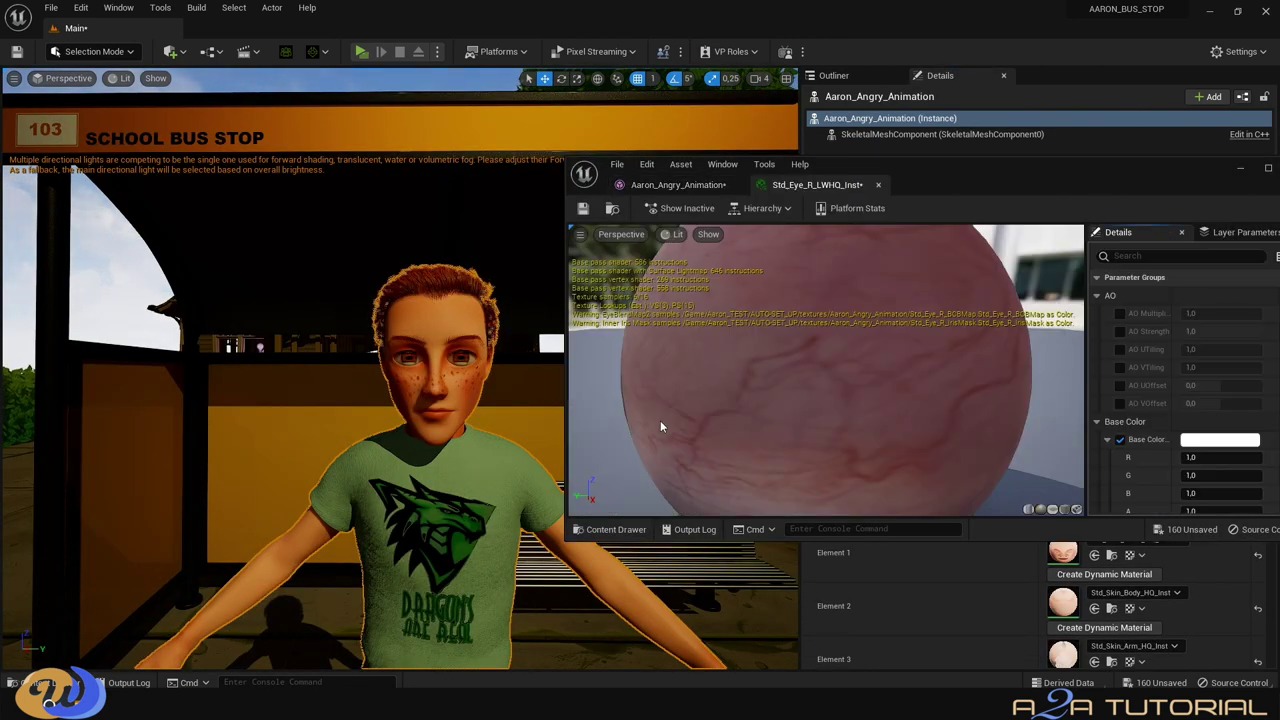
click(1268, 168)
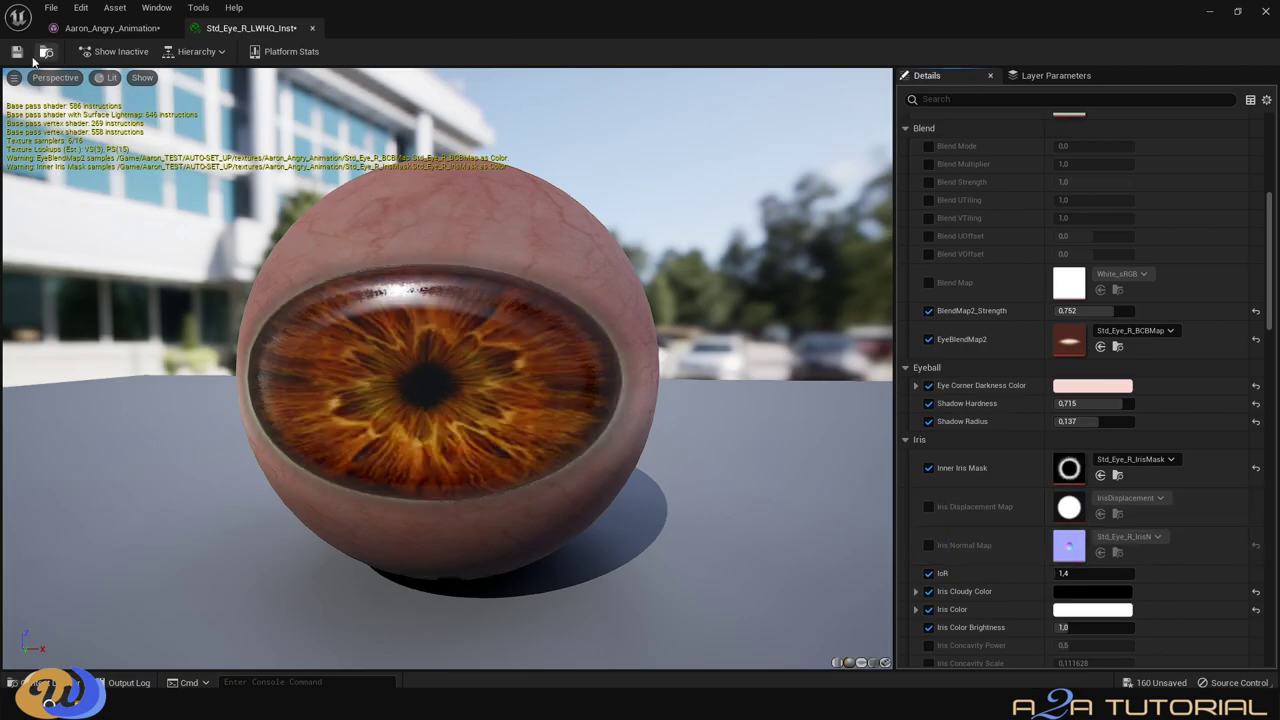
click(115, 29)
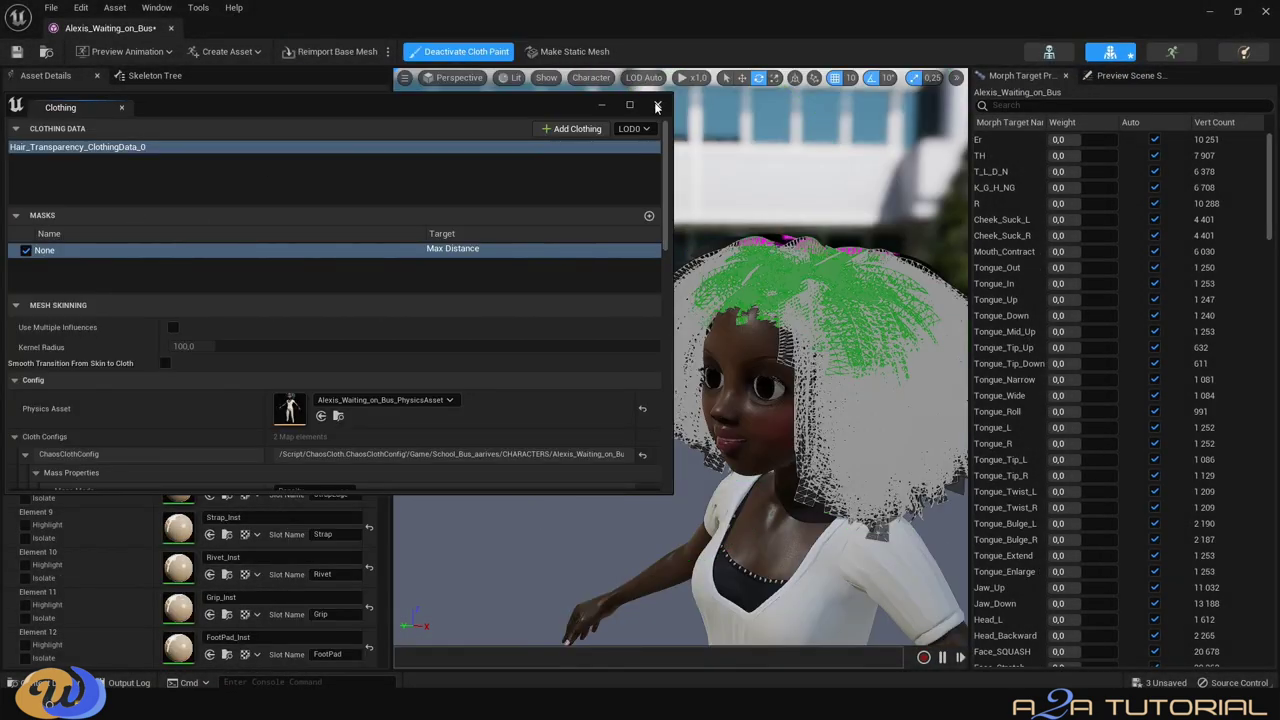
Set the low Bending Stiffness of the Hair_Transparency cloth to 0,3 and play the Toon_vehicles_Drive_ByMaster sequence.
scroll(192, 435, down, 4)
click(320, 428)
text(0,3)
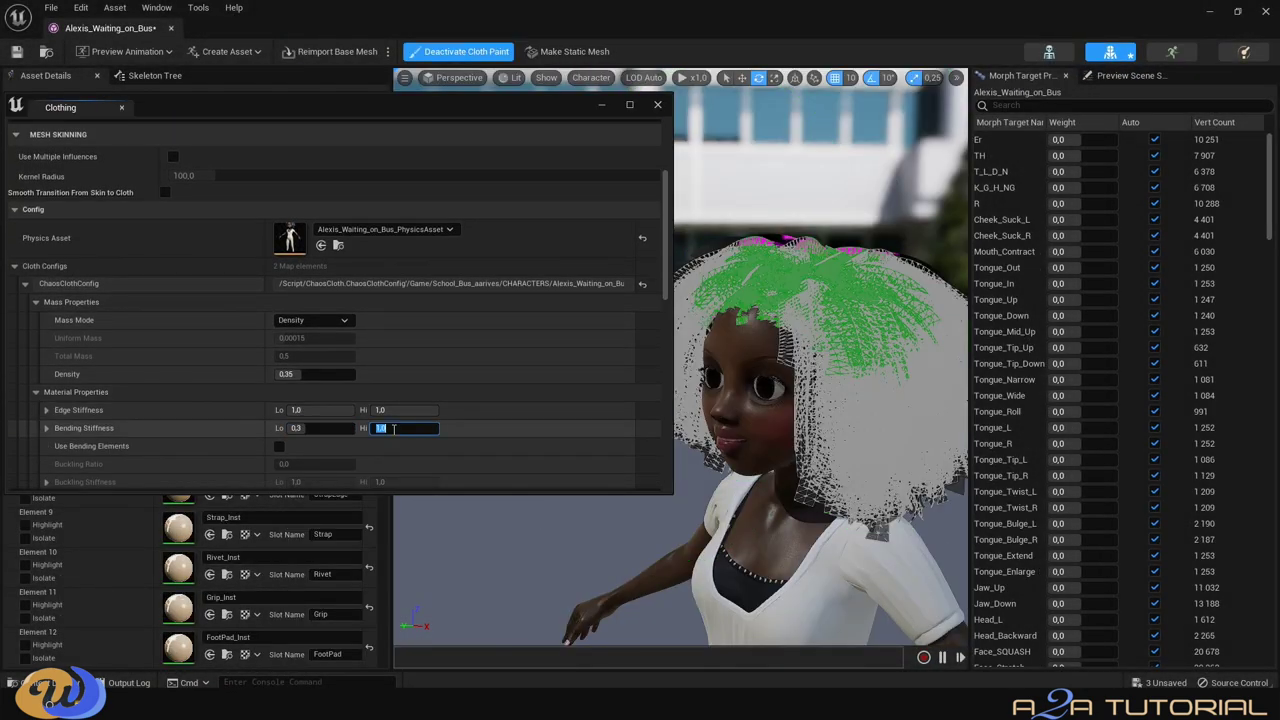
click(668, 398)
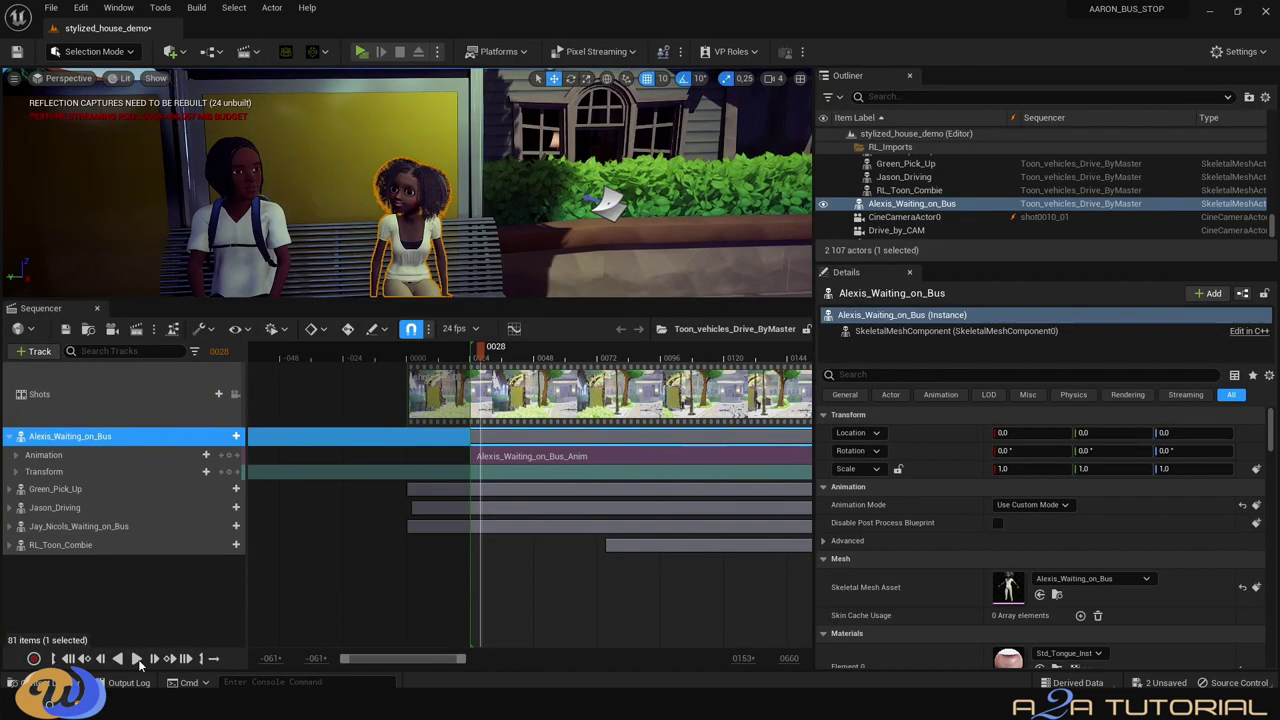
click(138, 659)
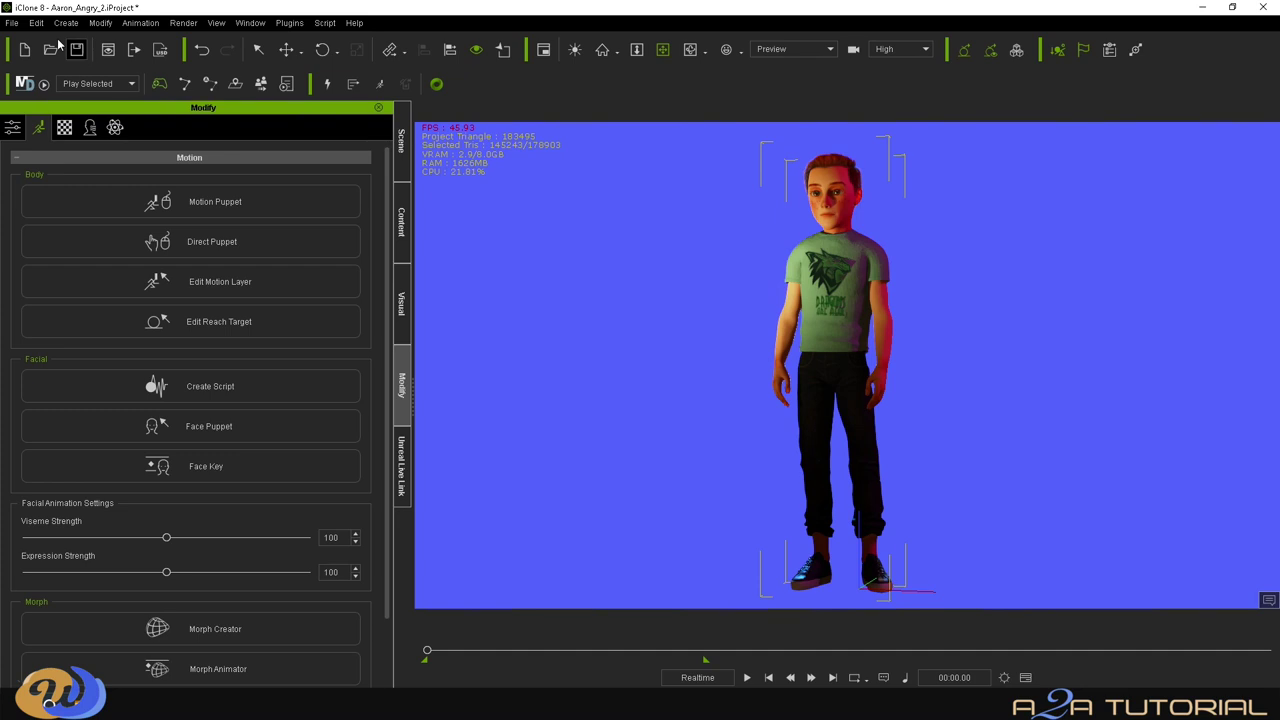
In iClone, export the character as FBX with the Unreal preset and 2048 selected as the texture size.
click(12, 23)
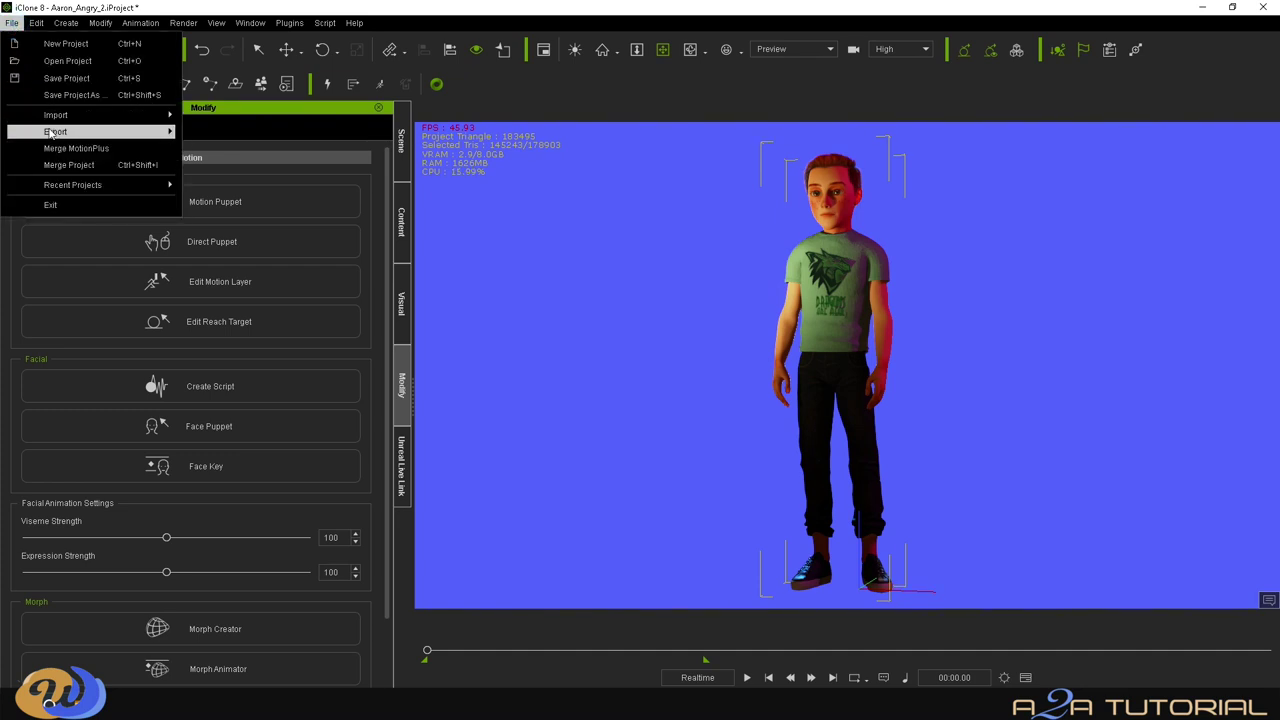
click(226, 148)
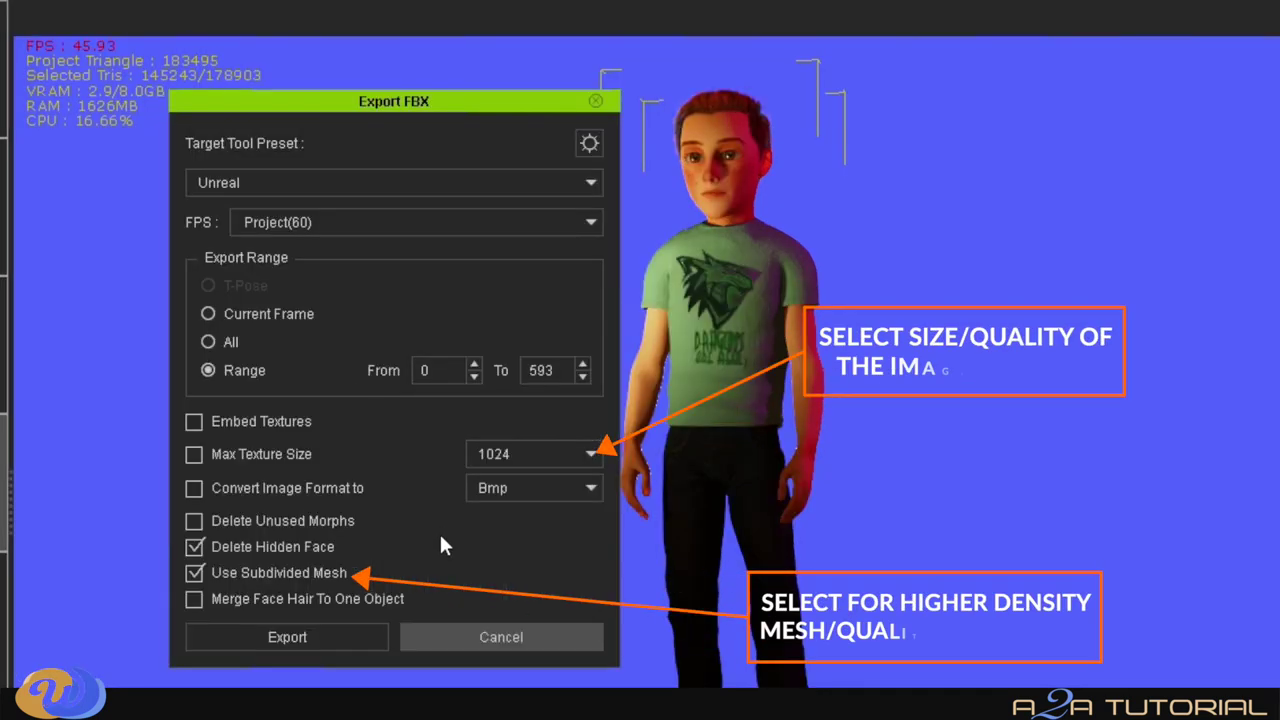
click(580, 453)
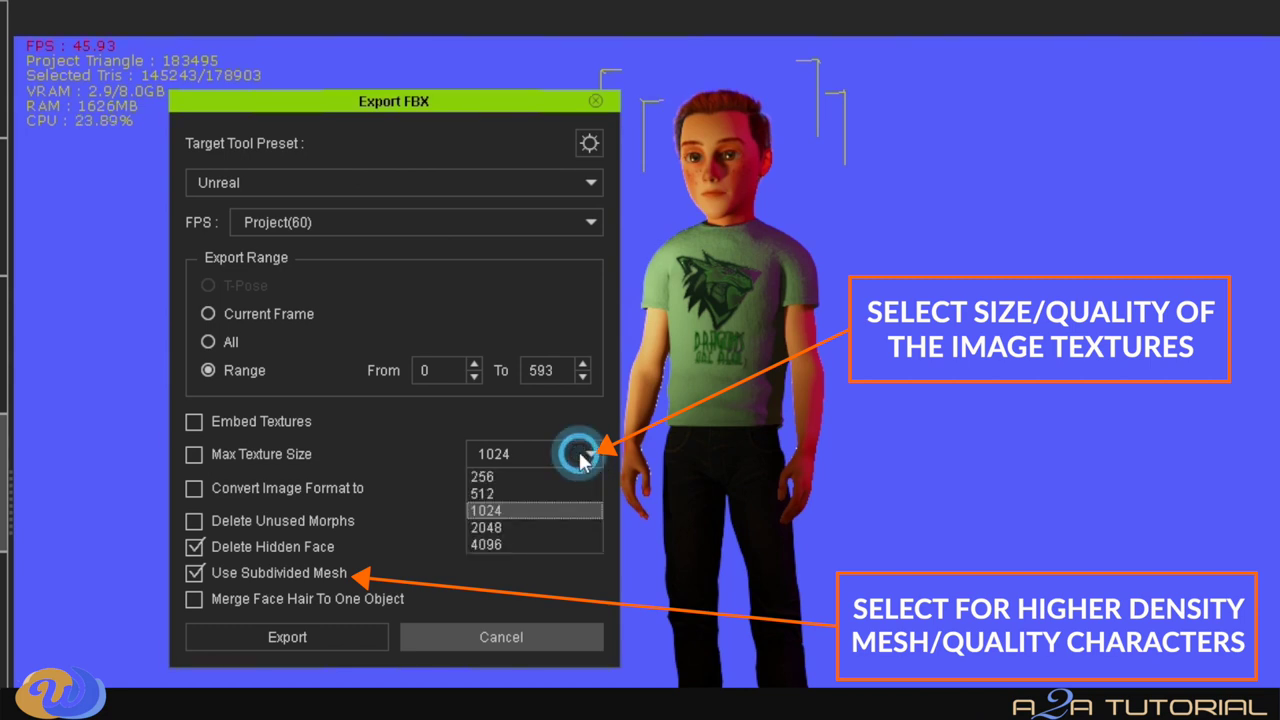
click(561, 522)
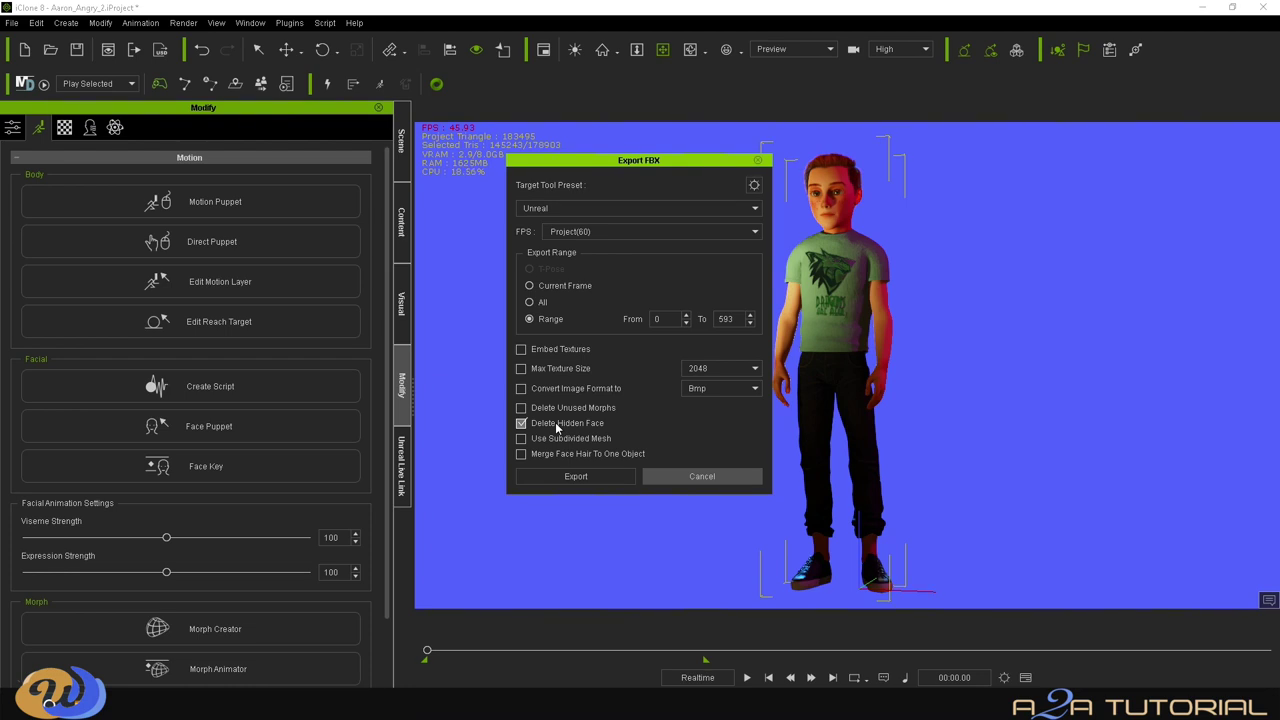
click(610, 480)
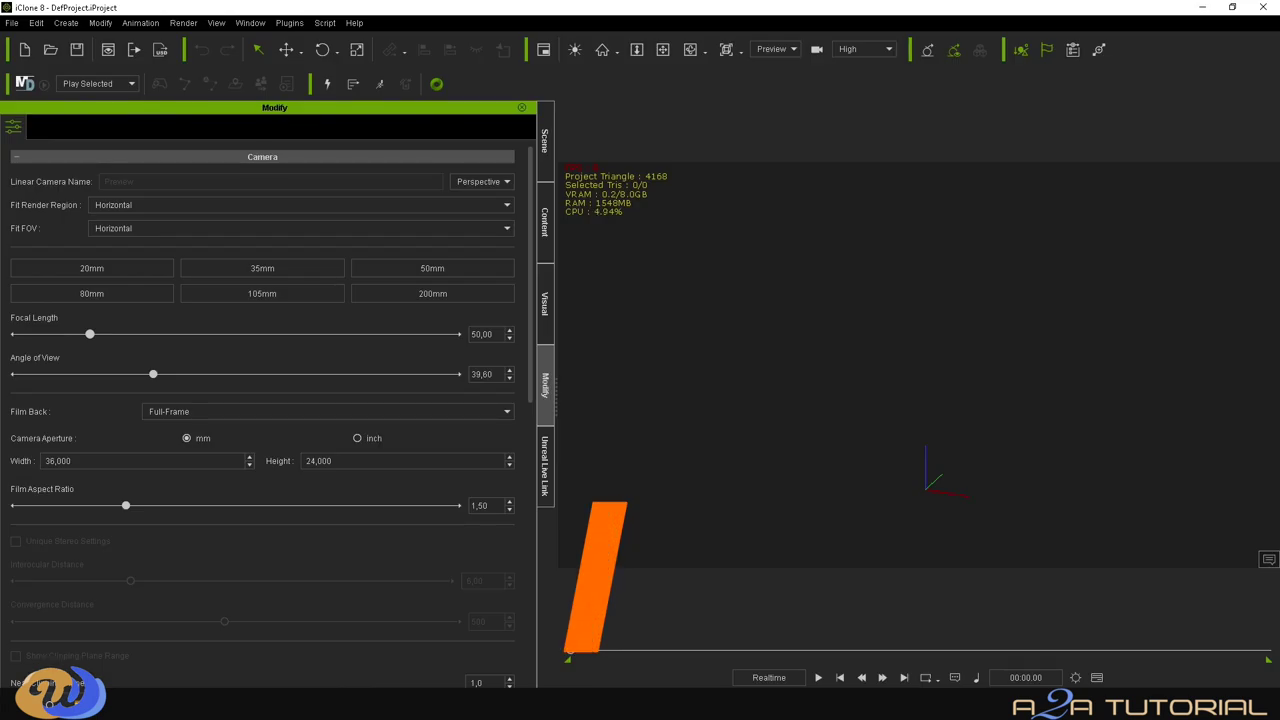
Get the Character Creator & iClone Auto Setup tool for Unreal and download version 1.32 from the Reallusion site.
click(292, 22)
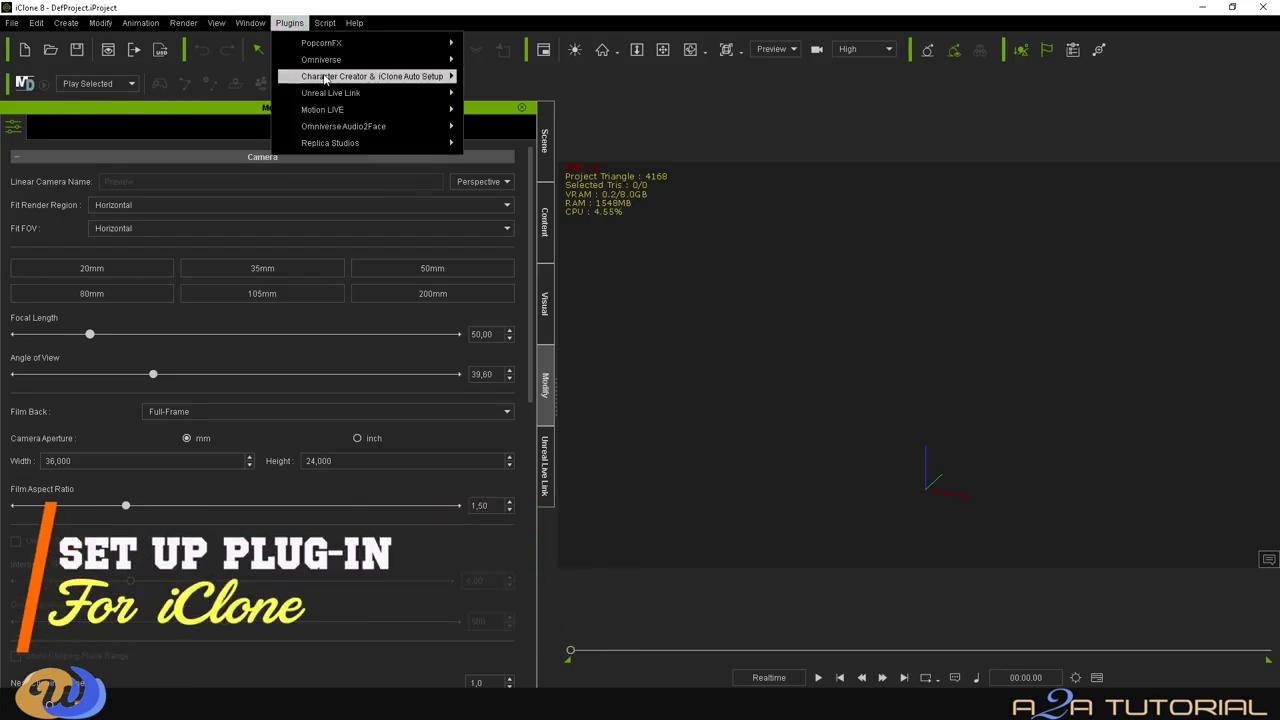
mouse_move(325, 79)
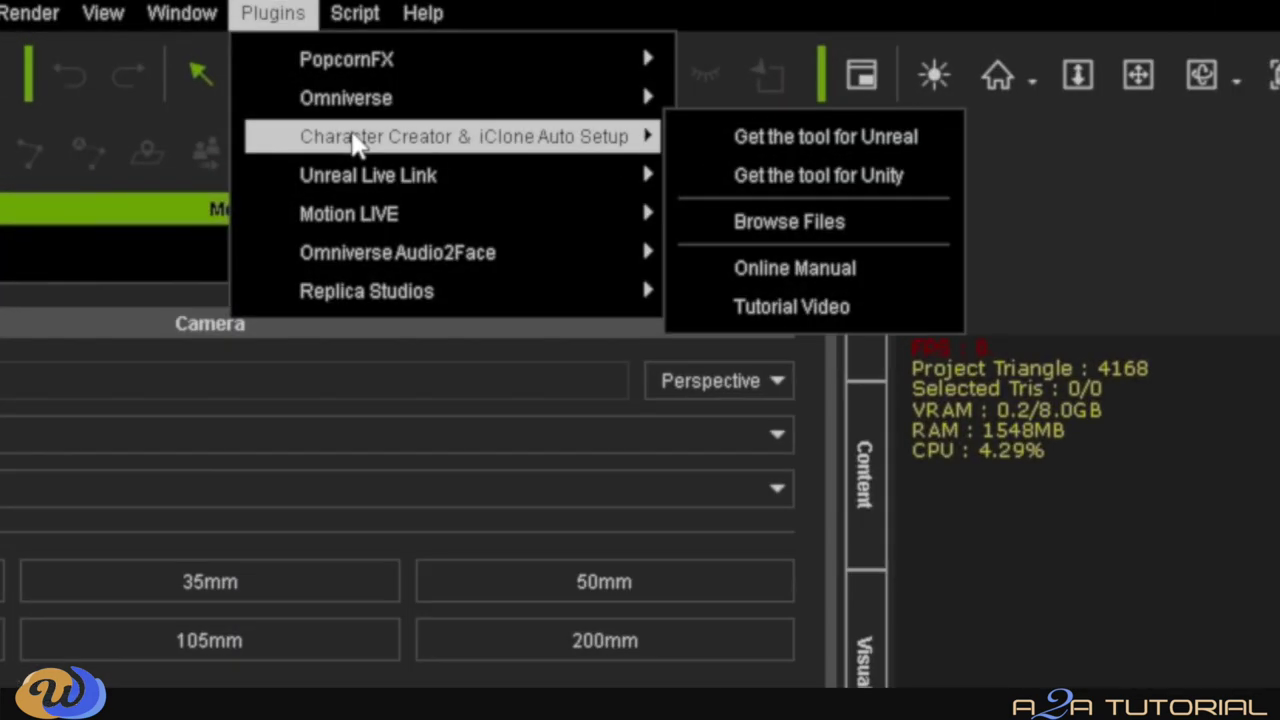
click(825, 137)
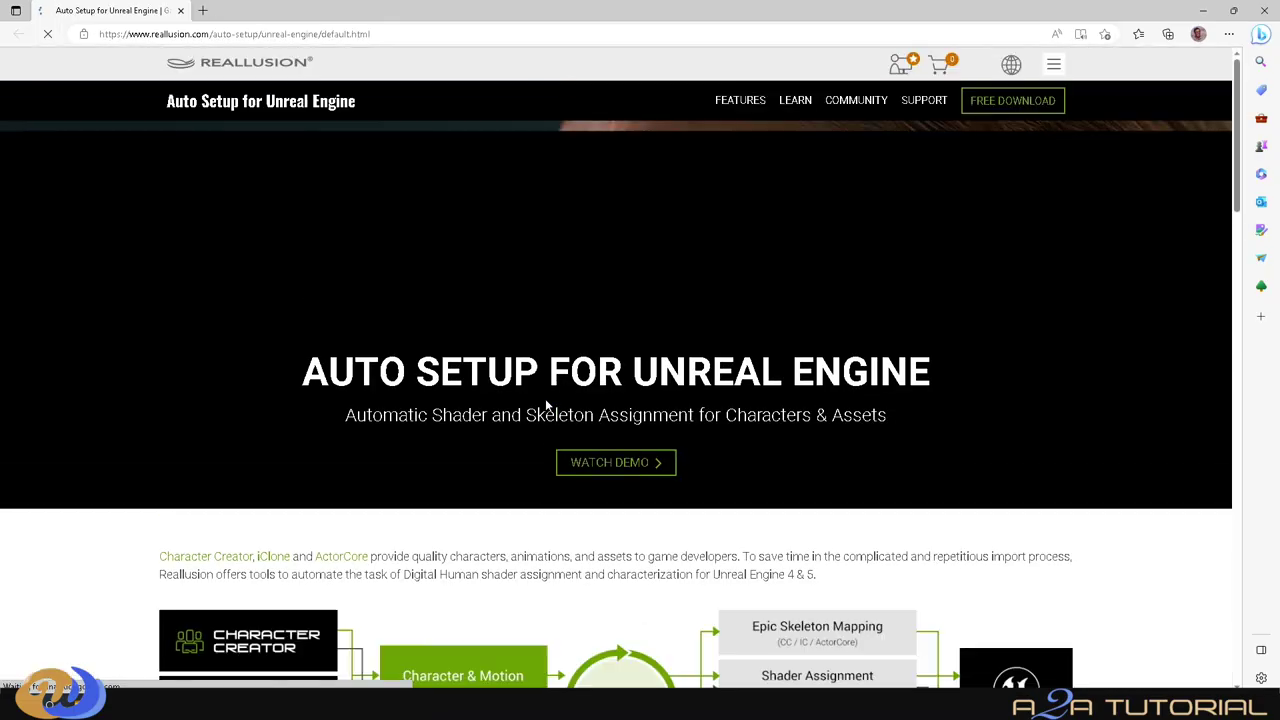
scroll(589, 362, down, 2)
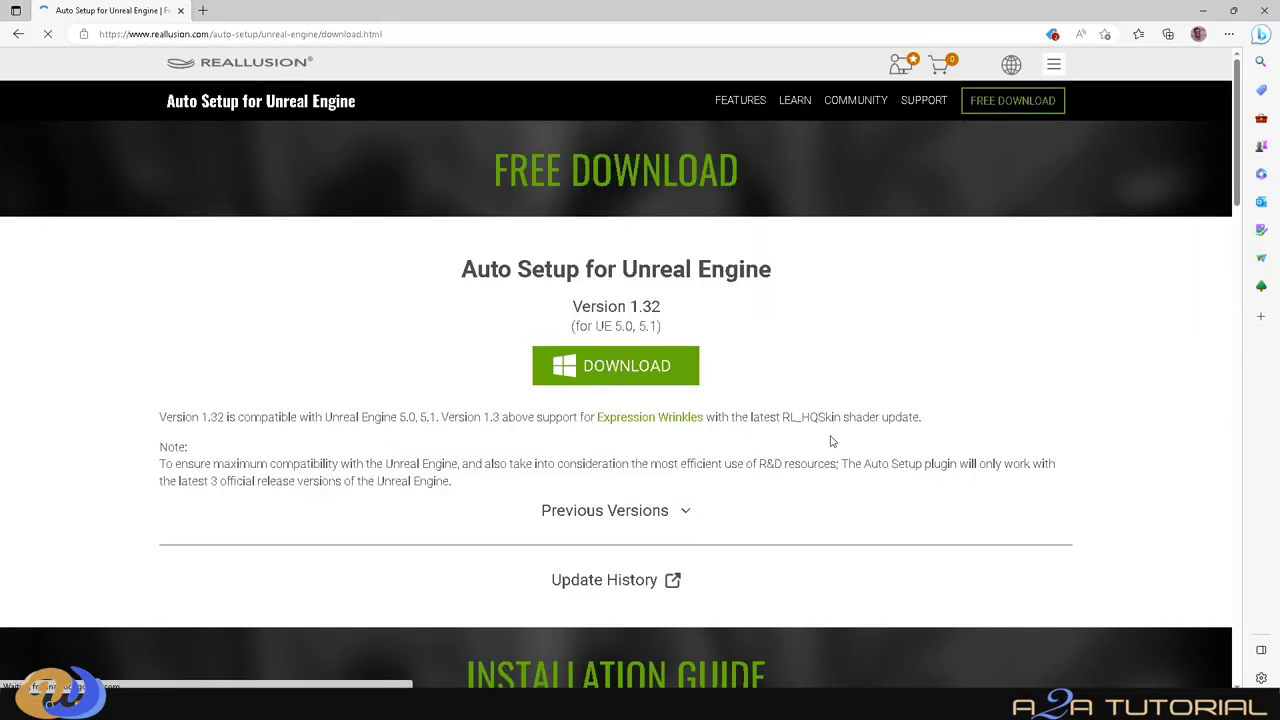
click(628, 372)
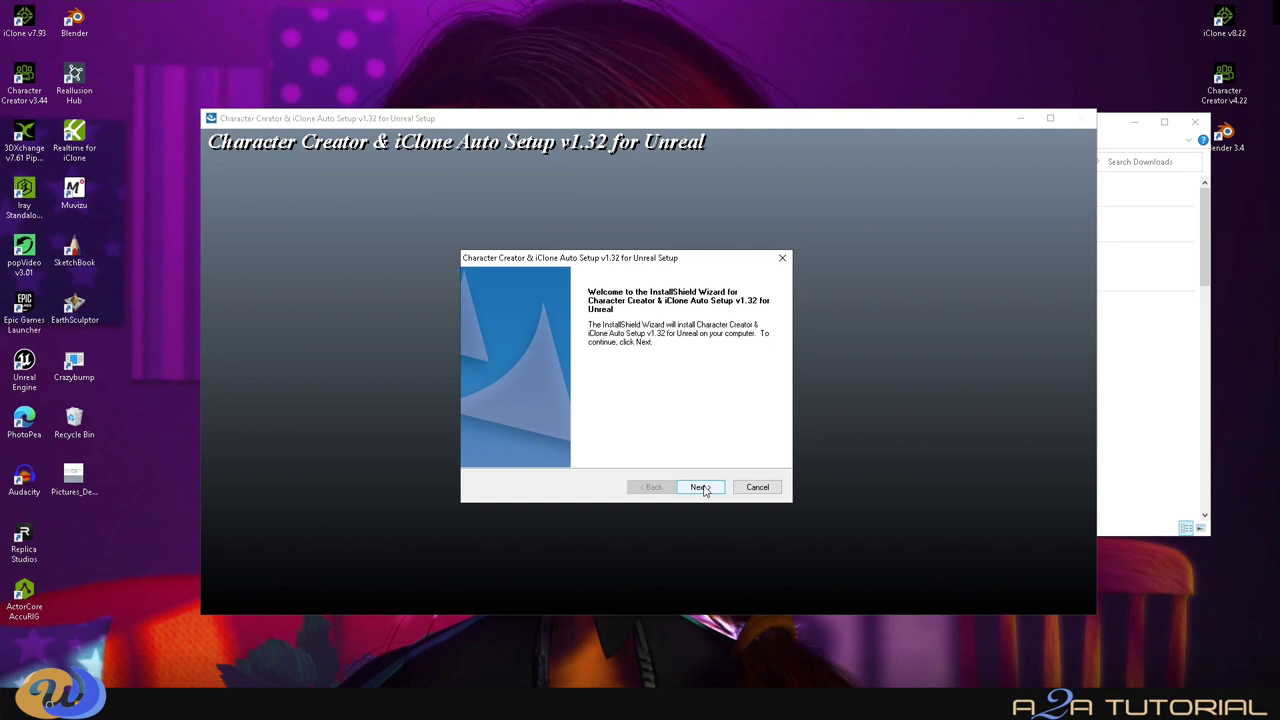
Install Character Creator & iClone Auto Setup v1.32 for Unreal into G:\Unreal\Auto Setup.
click(700, 487)
click(710, 476)
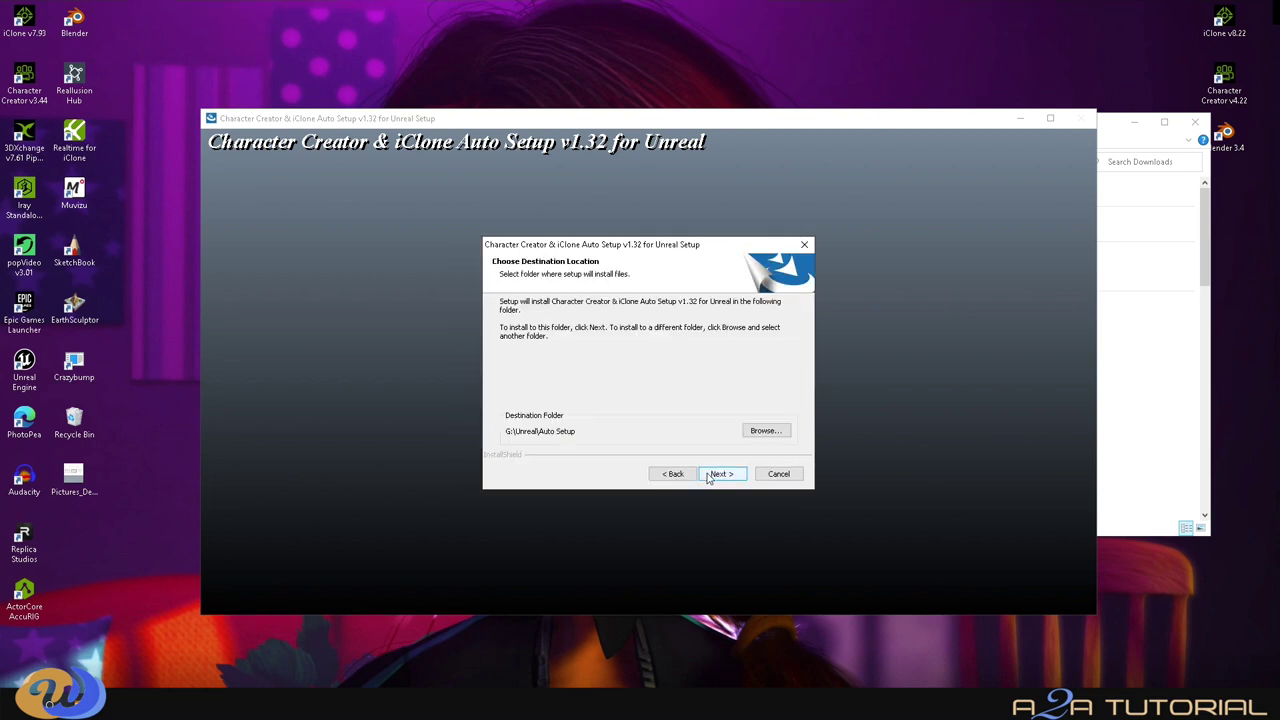
click(735, 475)
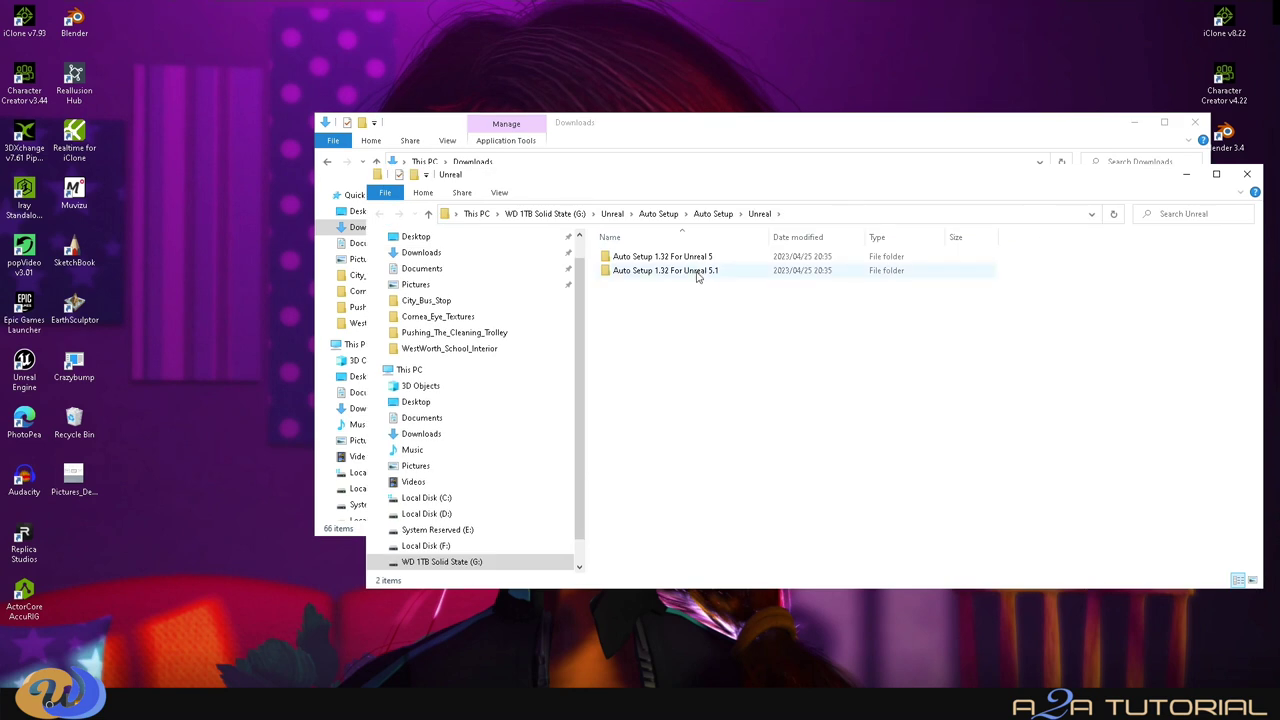
Open the Auto Setup 1.32 For Unreal 5.1 folder and read the installation instructions in its readme file.
double_click(697, 272)
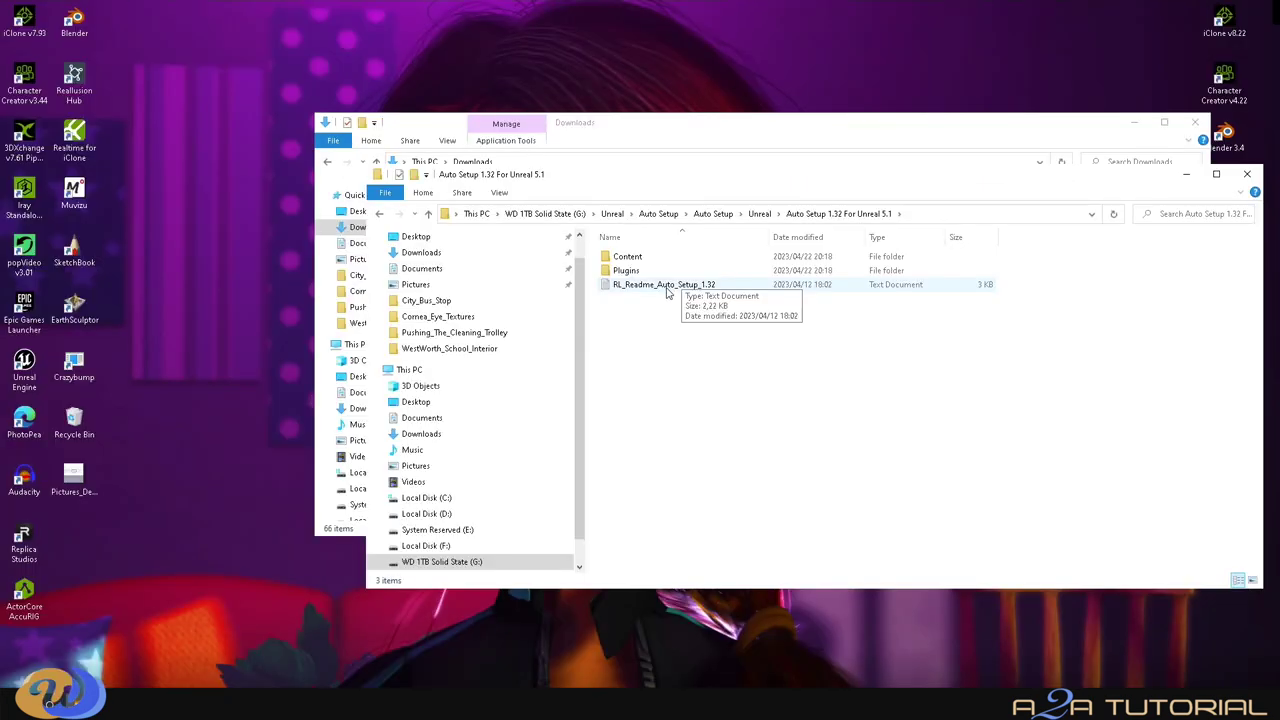
double_click(352, 262)
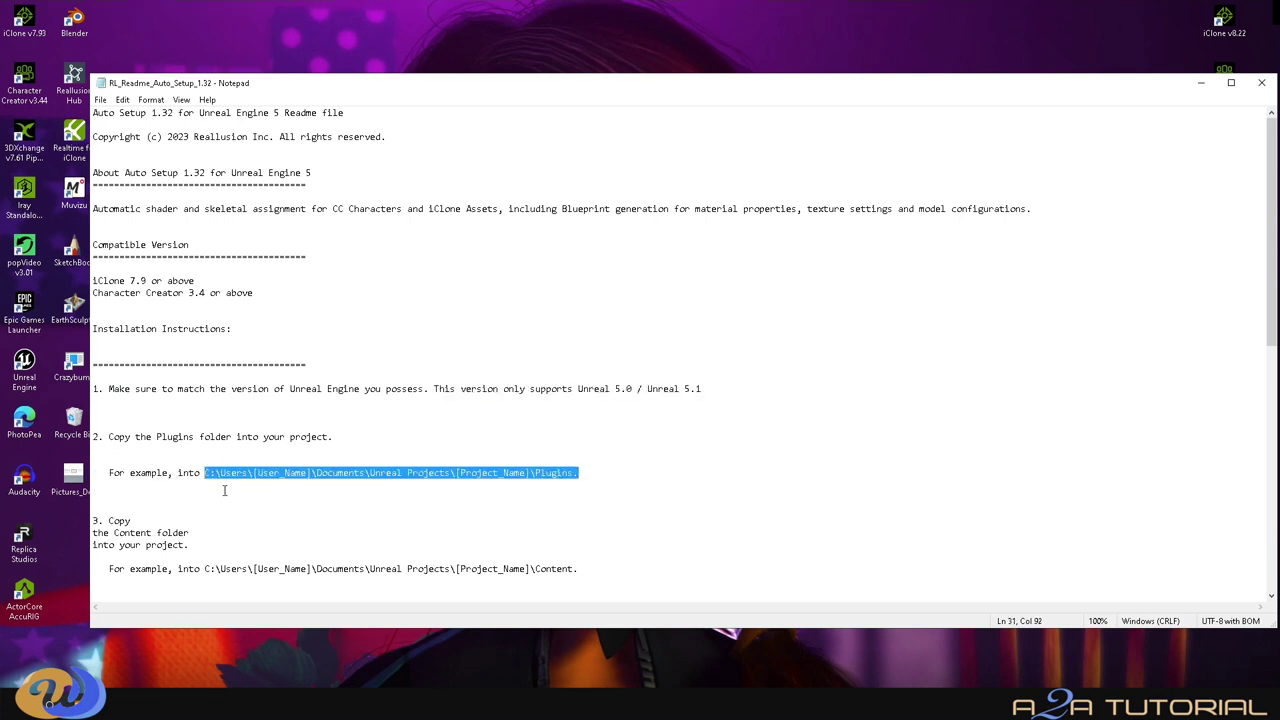
scroll(214, 554, down, 2)
scroll(214, 554, up, 2)
click(1201, 84)
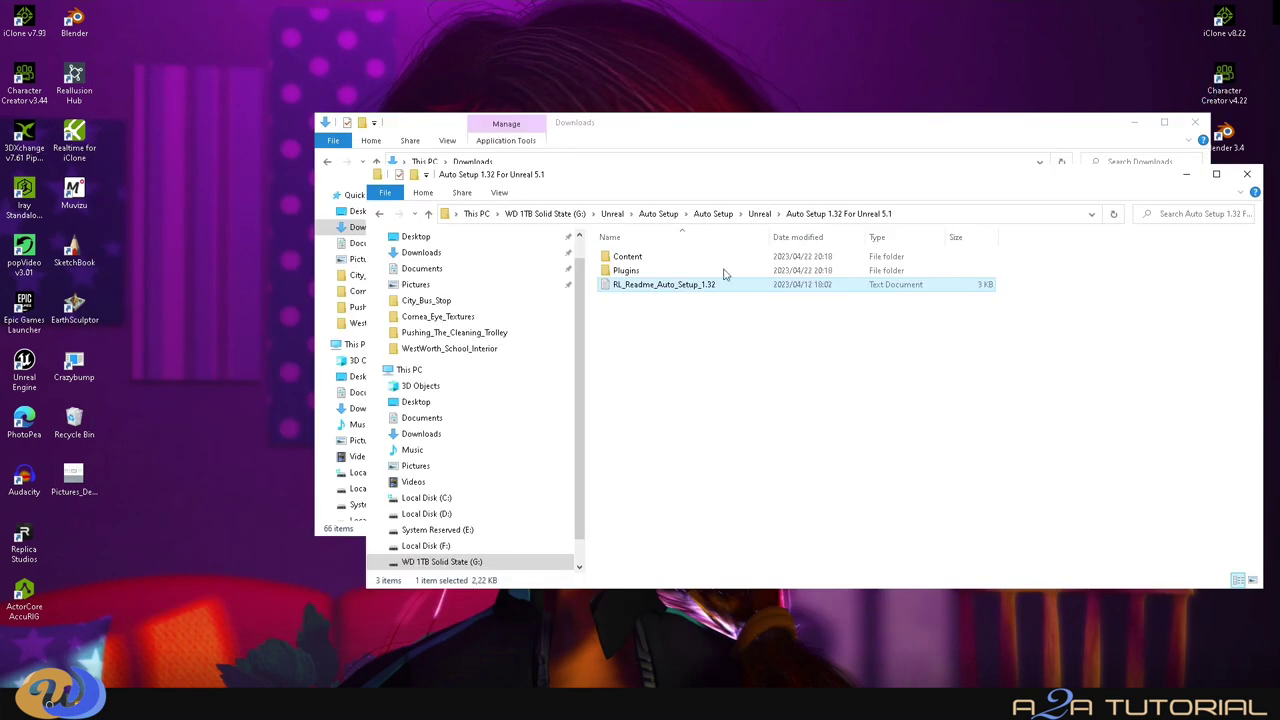
Close the Downloads window and reposition the Auto Setup 1.32 For Unreal 5.1 folder window on the desktop.
drag(797, 175, 531, 275)
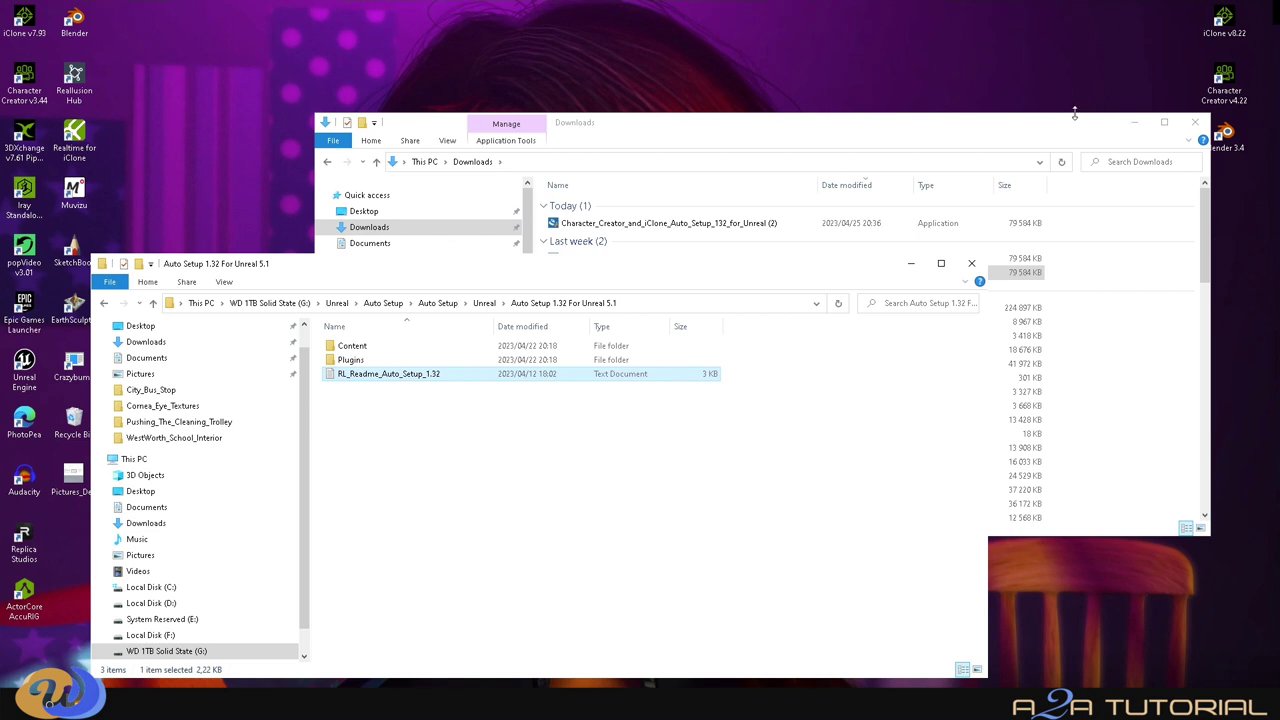
click(1196, 123)
click(1199, 125)
drag(645, 270, 808, 122)
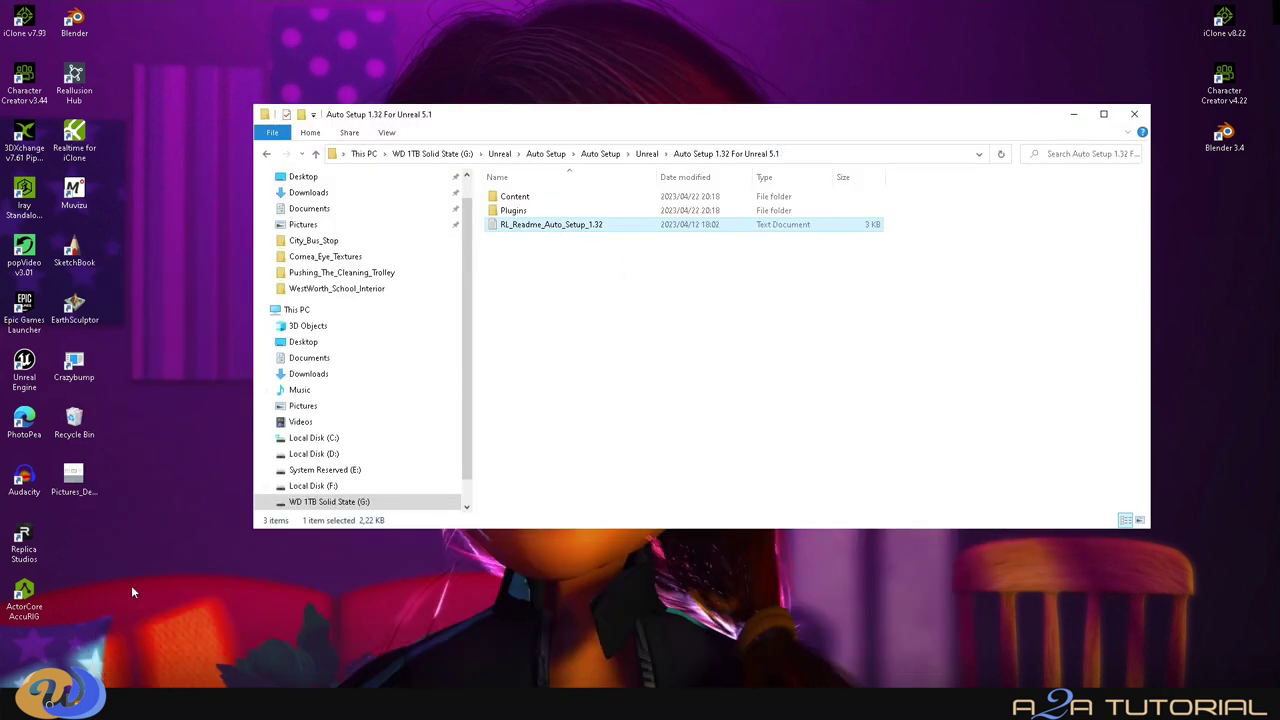
Open the Unreal Engine library in the Epic Games Launcher and check the AARON_BUS_STOP project's folder path.
click(29, 306)
double_click(29, 306)
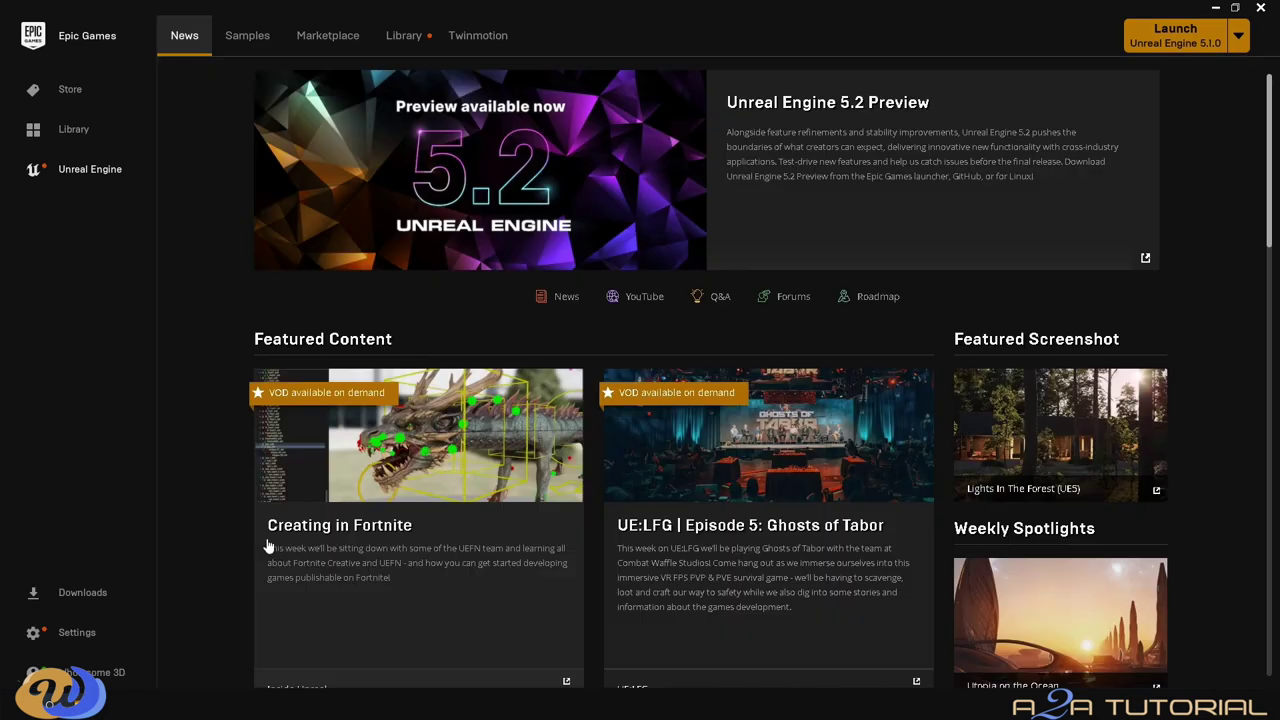
click(414, 46)
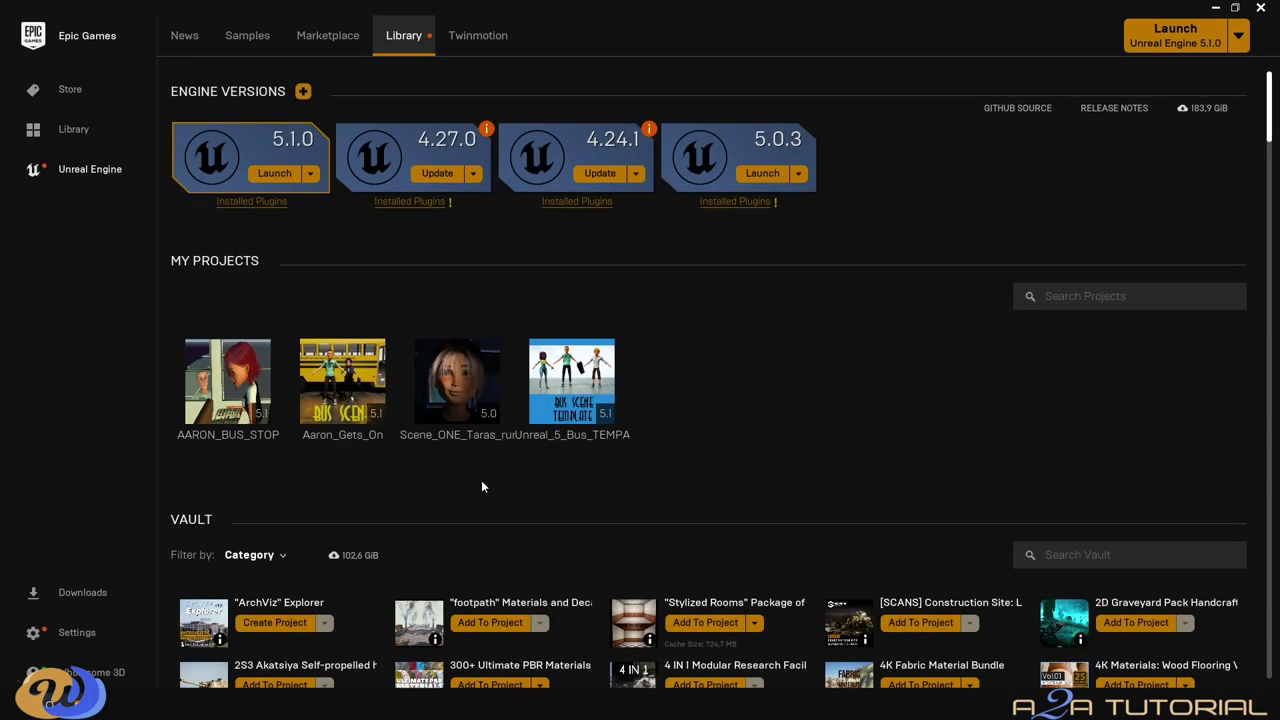
mouse_move(216, 401)
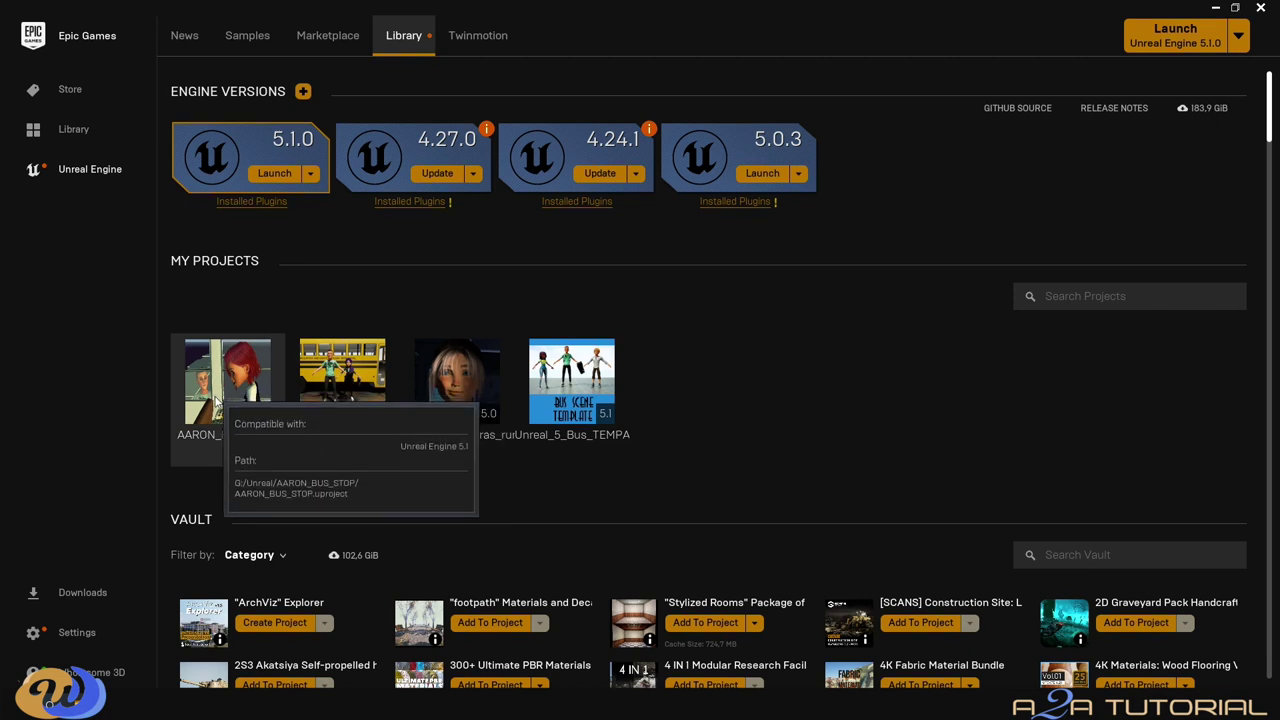
Show the AARON_BUS_STOP project folder in Explorer, minimise the launcher, and arrange its window beside the Auto Setup folder.
right_click(216, 401)
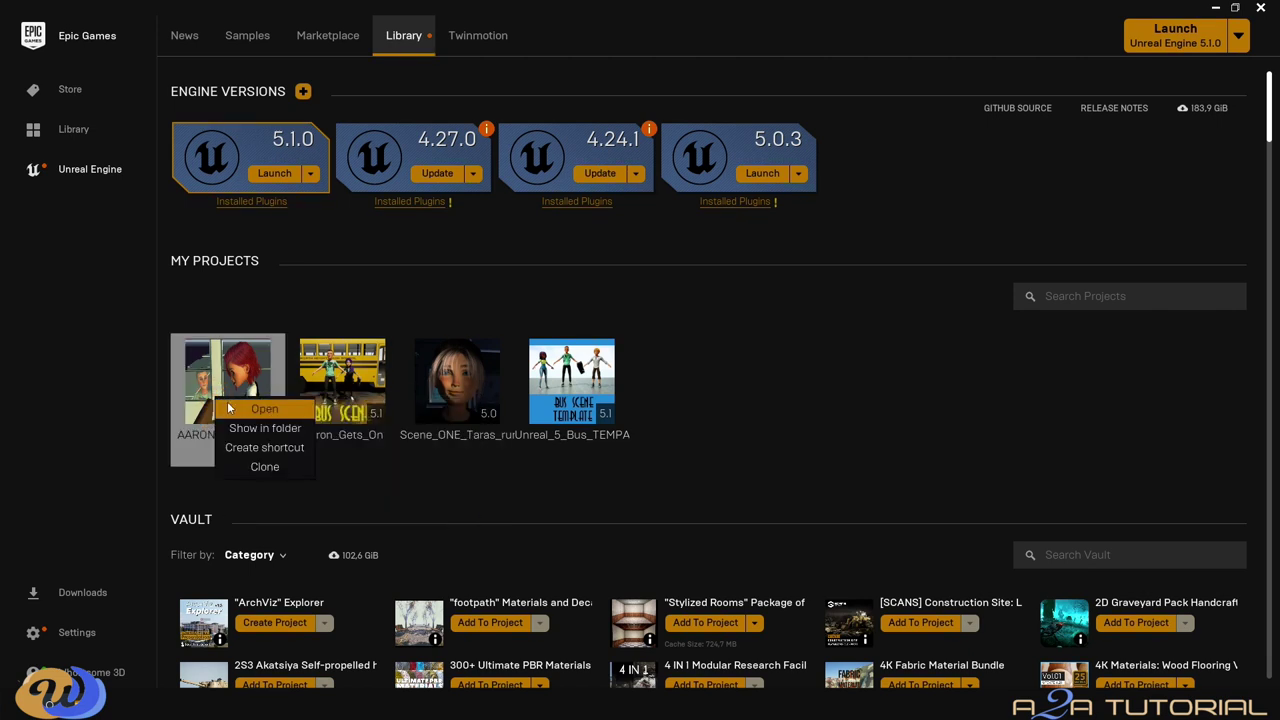
click(258, 428)
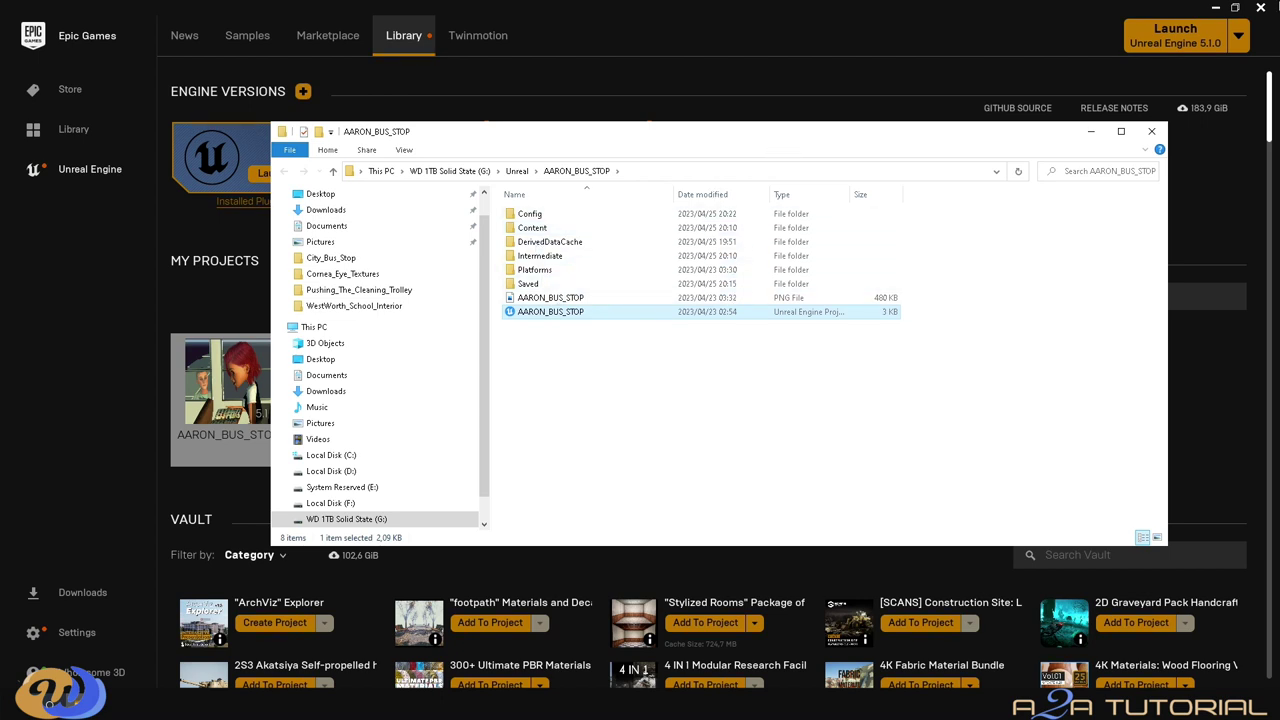
click(1216, 8)
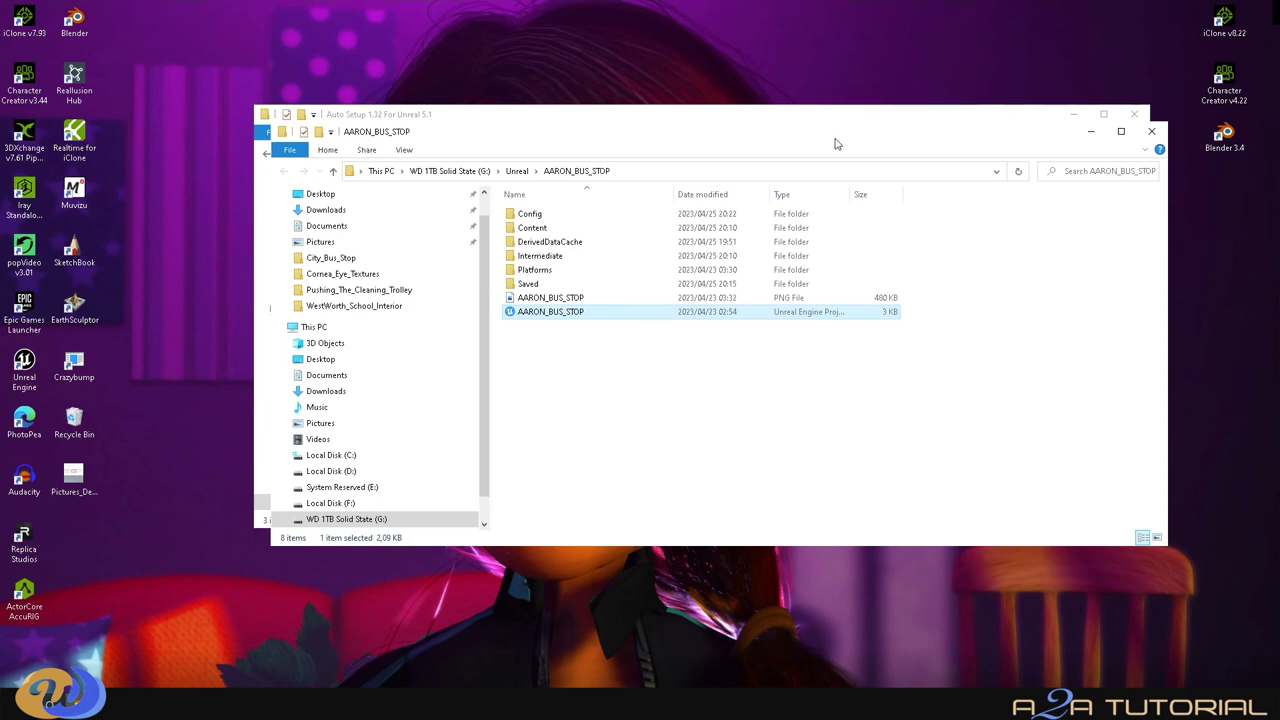
drag(542, 144, 678, 286)
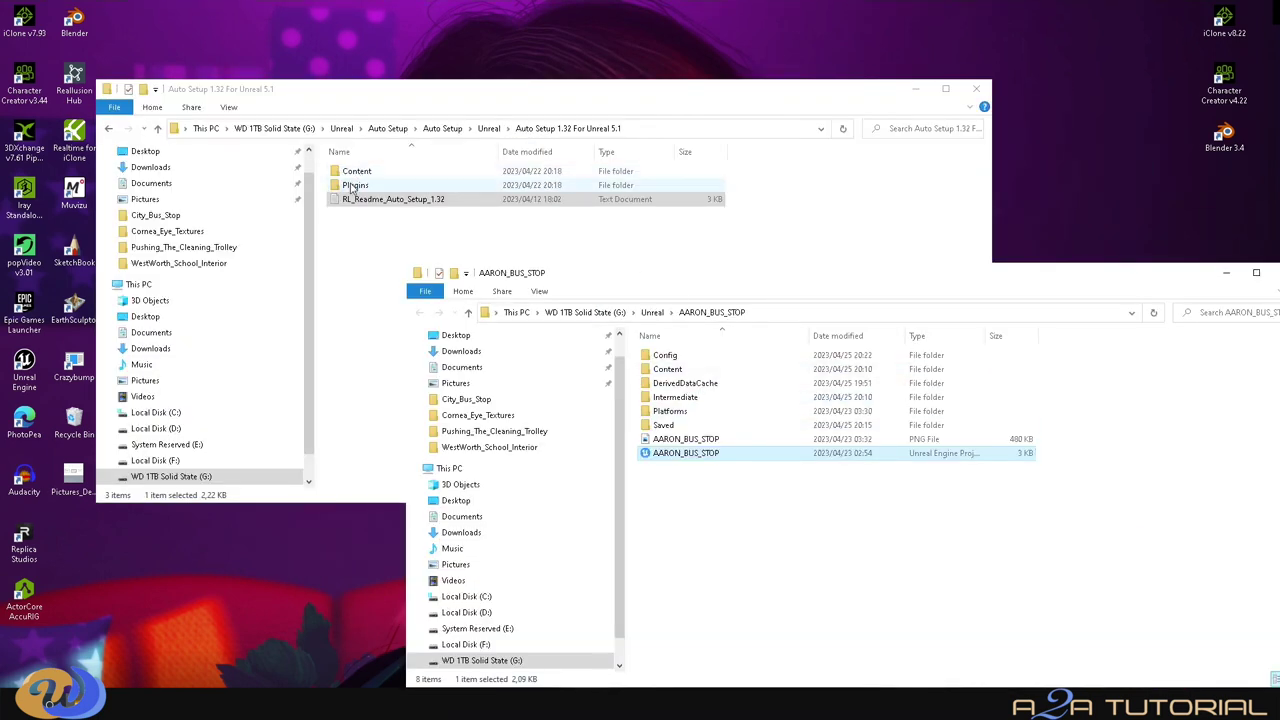
Copy the Plugins folder into AARON_BUS_STOP and CC_Shaders into its Content folder, and minimise the Auto Setup source window.
click(452, 187)
key(ctrl+c)
click(757, 660)
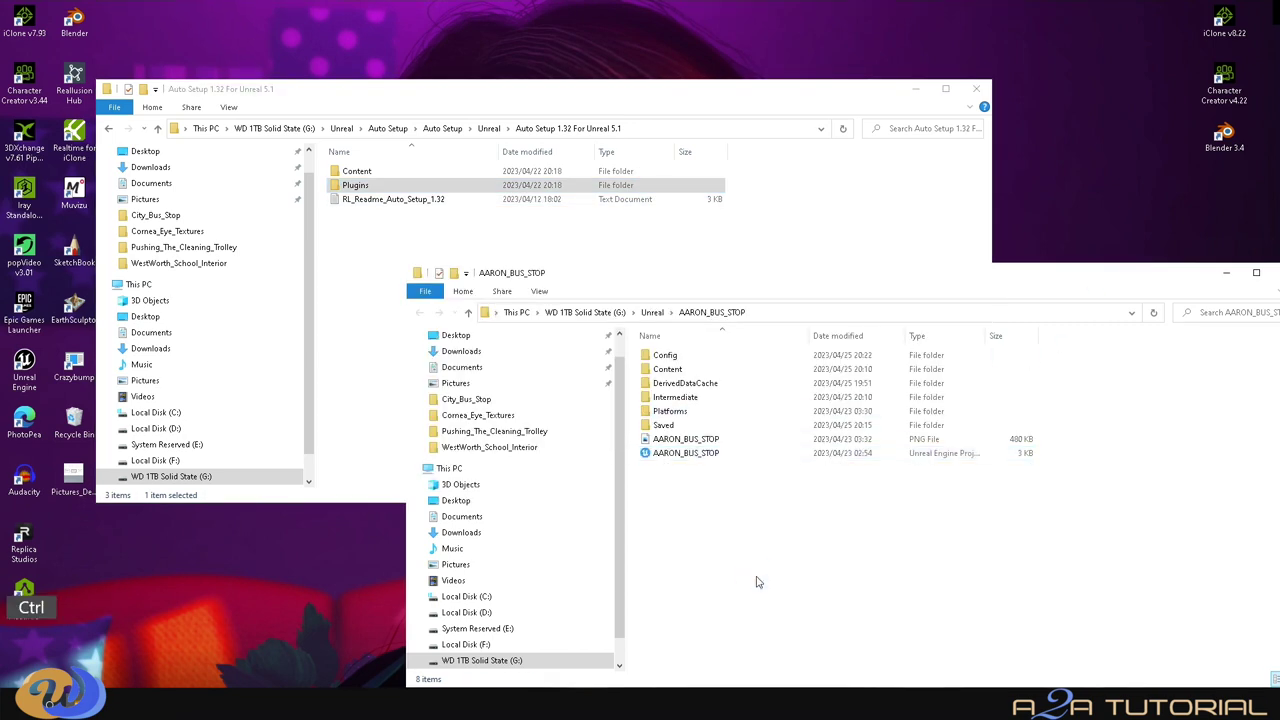
key(ctrl+v)
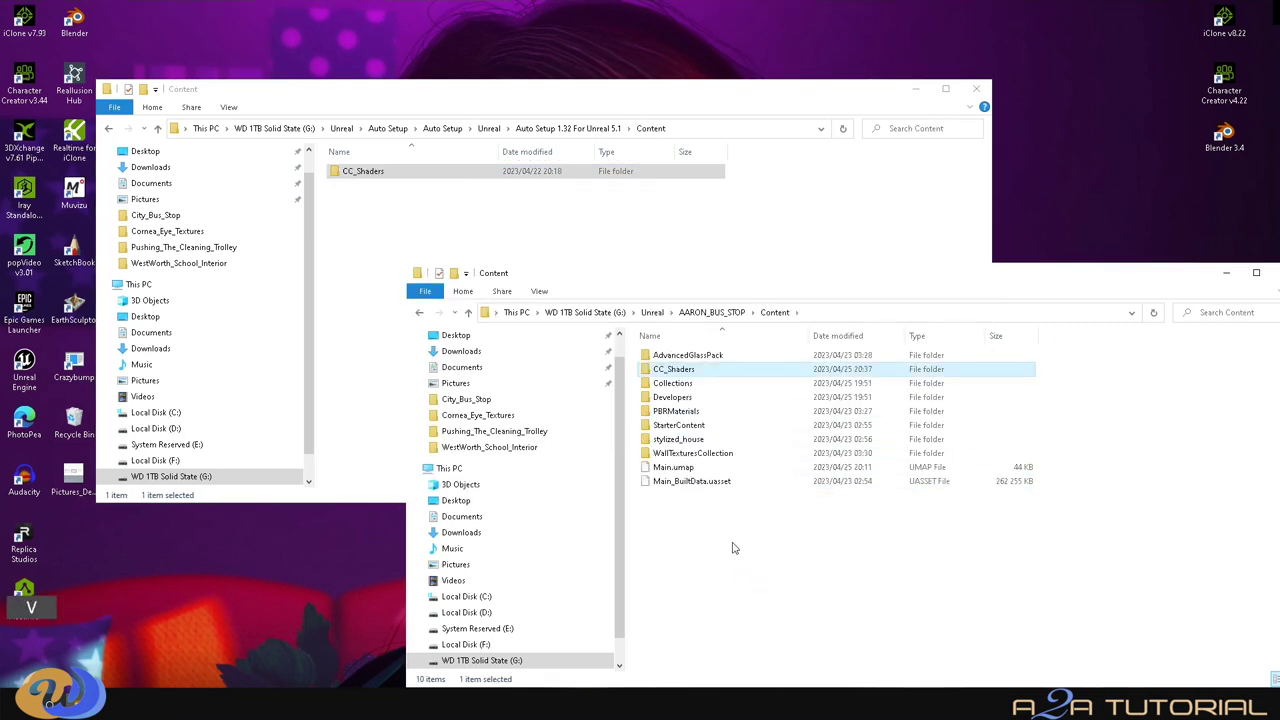
click(915, 89)
In Unreal Editor, check the installed Reallusion plugins for Character Creator & iClone Auto Setup, and close the plugin window.
mouse_move(212, 705)
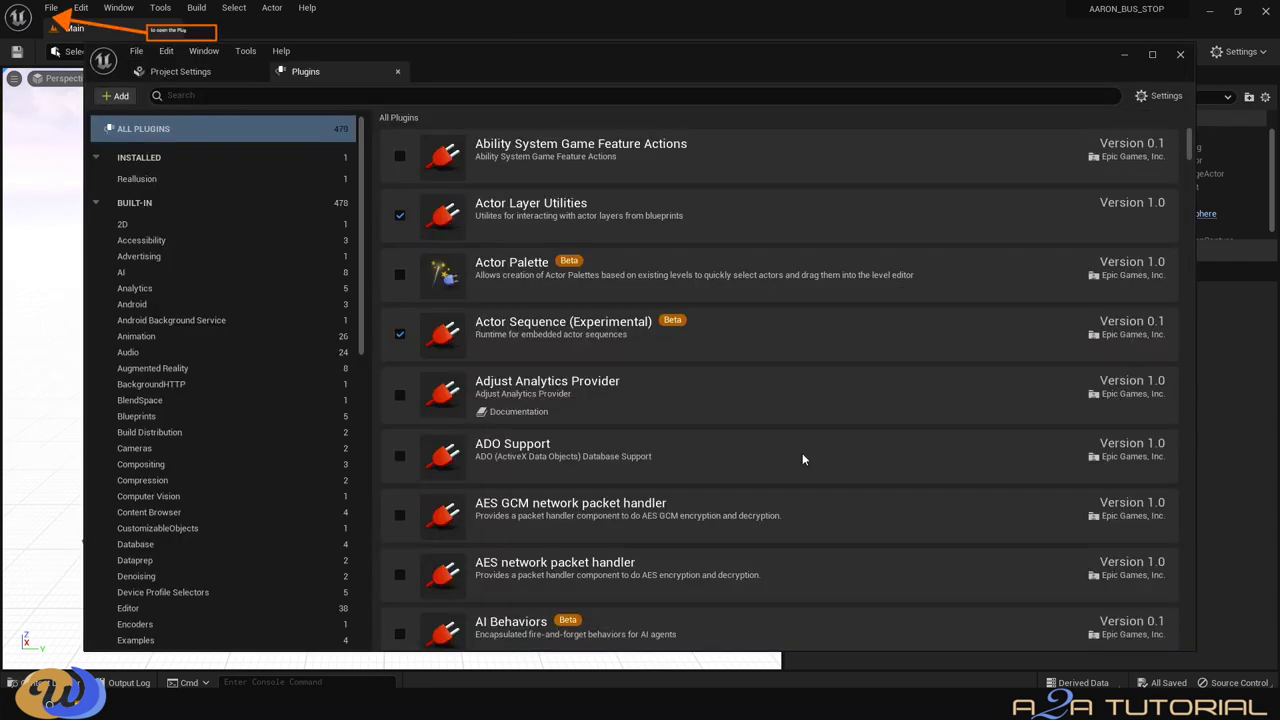
click(184, 179)
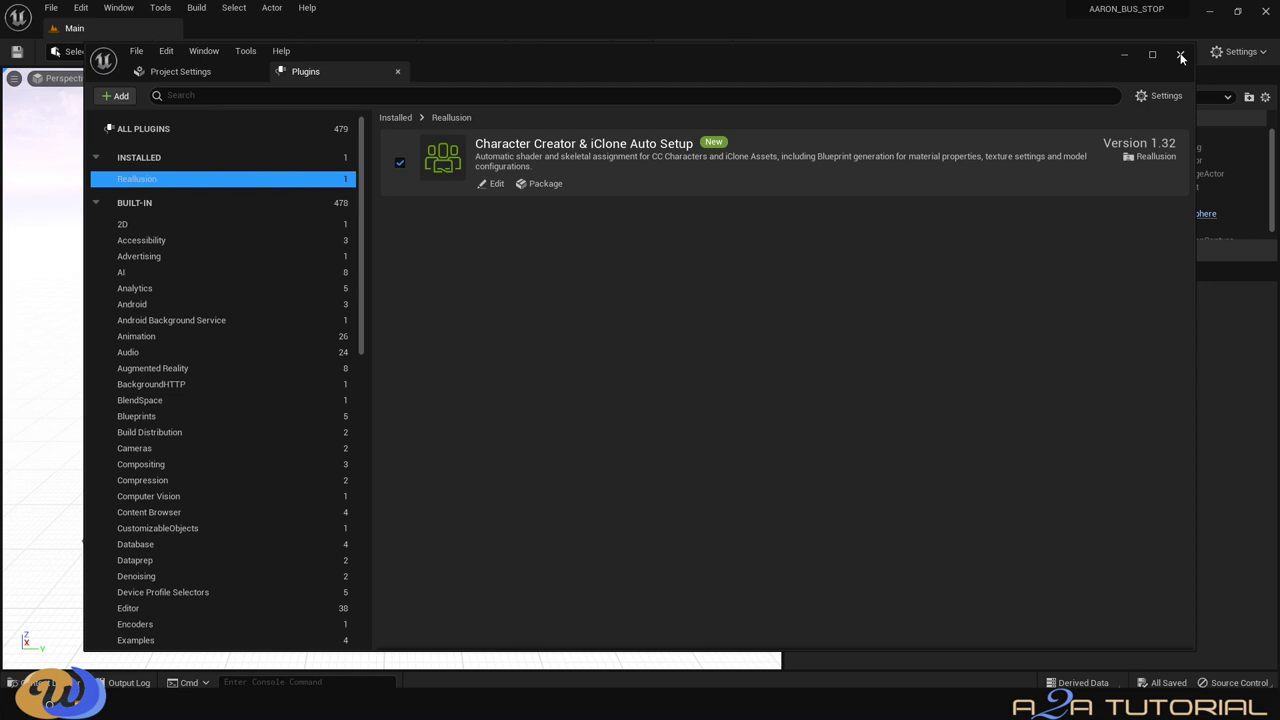
click(1180, 55)
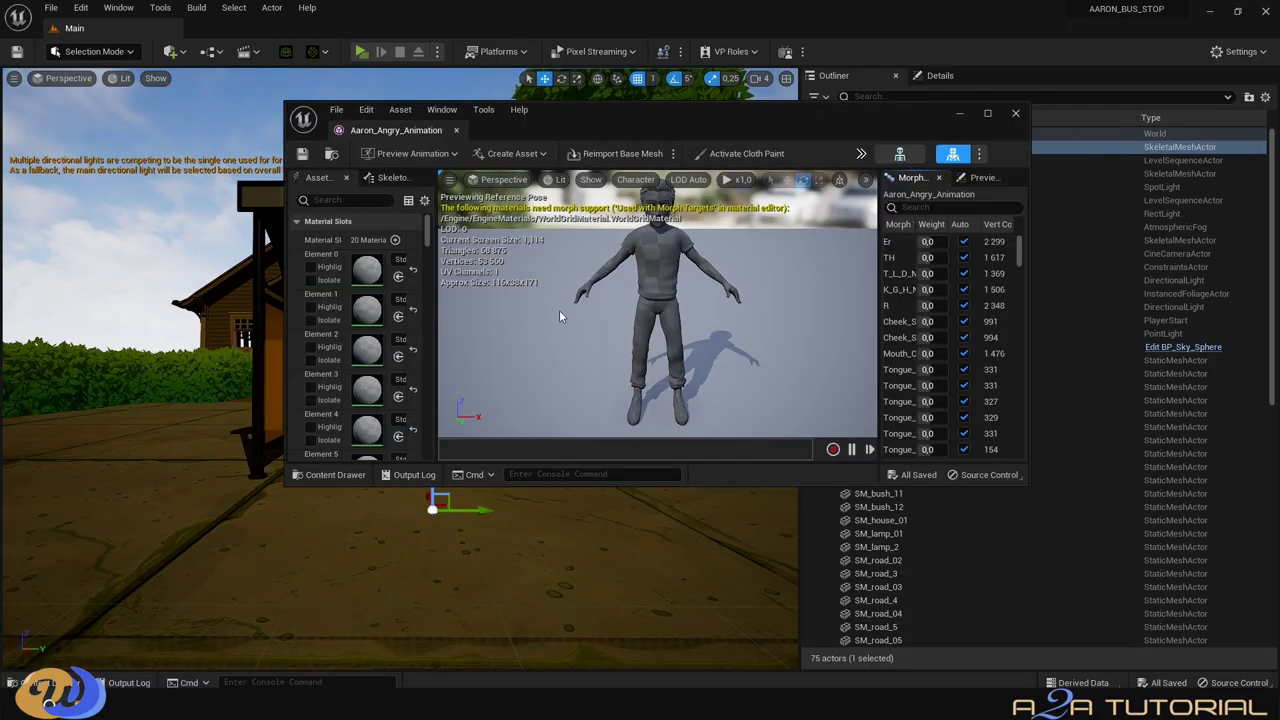
Place the Aaron_Angry_Animation skeletal mesh from the TRAD folder in front of the bus stop bench and rotate it to face the view.
key(ctrl+space)
drag(243, 575, 522, 488)
key(e)
scroll(447, 330, up, 10)
key(ctrl+space)
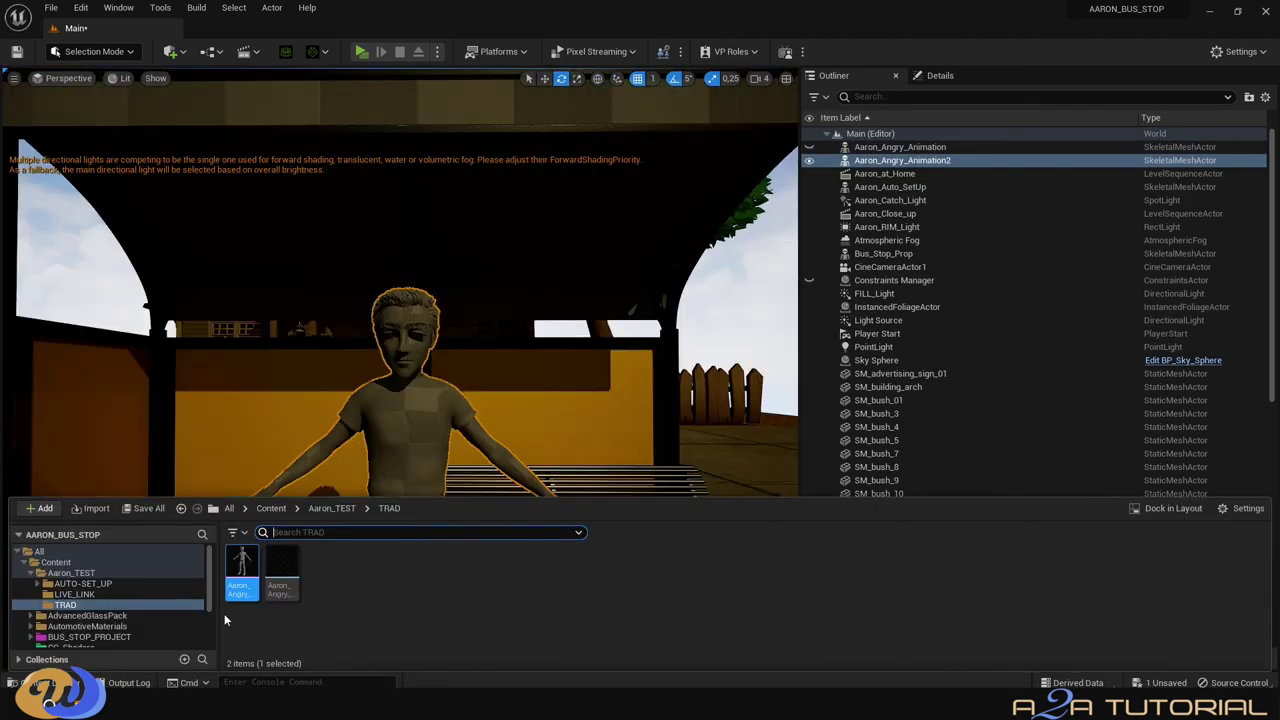
Try a camouflage fabric material from the PBR Materials folder on the character's shirt, and undo it.
click(229, 508)
double_click(242, 565)
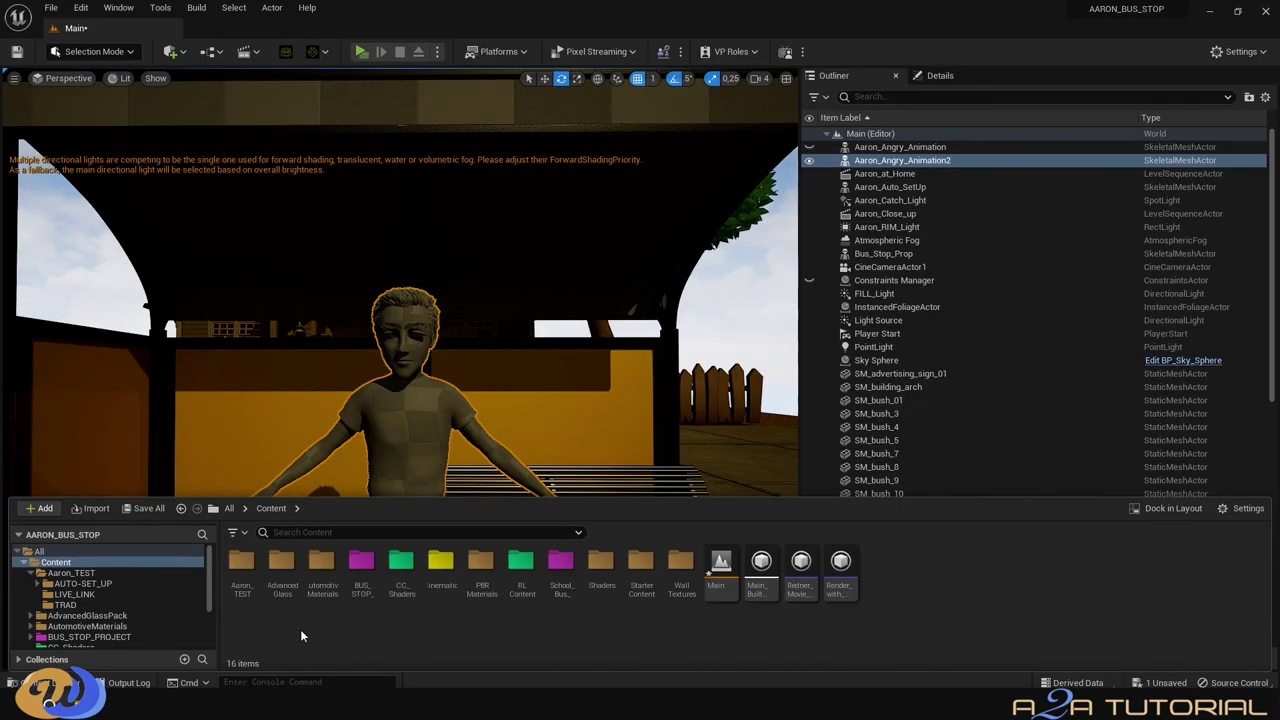
double_click(481, 570)
double_click(406, 570)
click(415, 575)
double_click(415, 575)
drag(280, 565, 423, 466)
scroll(318, 604, up, 5)
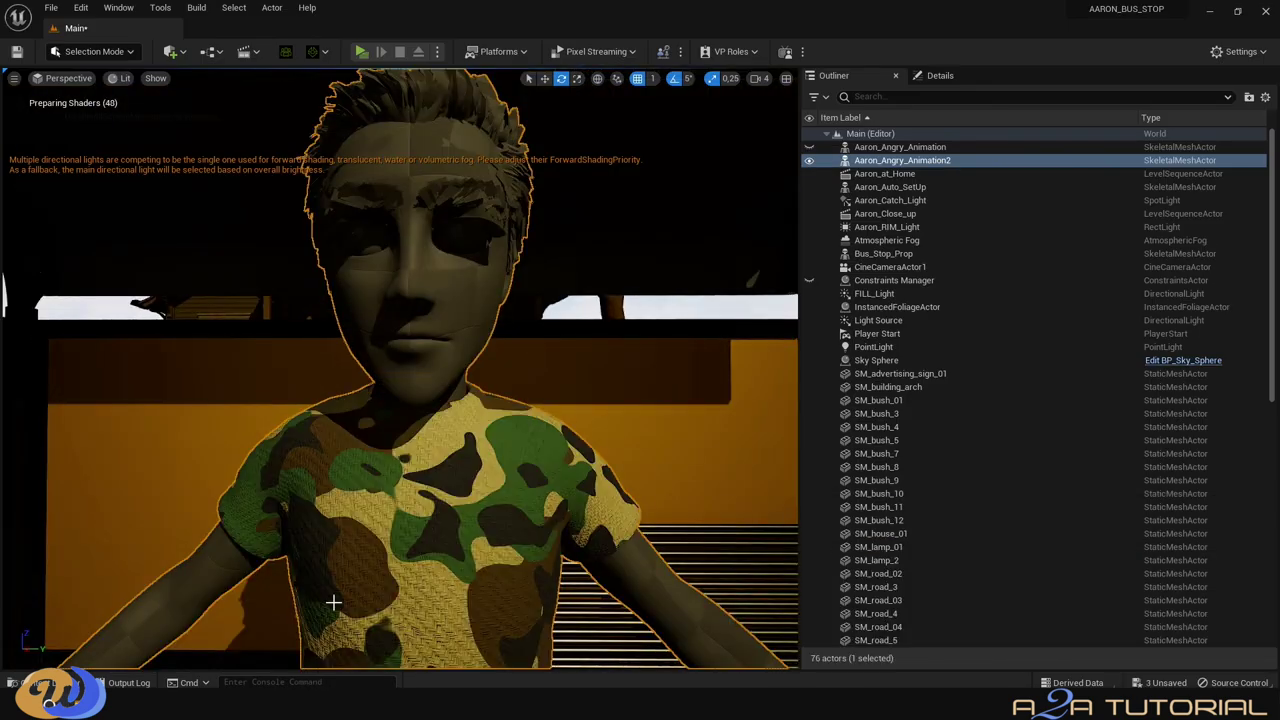
scroll(318, 604, down, 5)
key(ctrl+z)
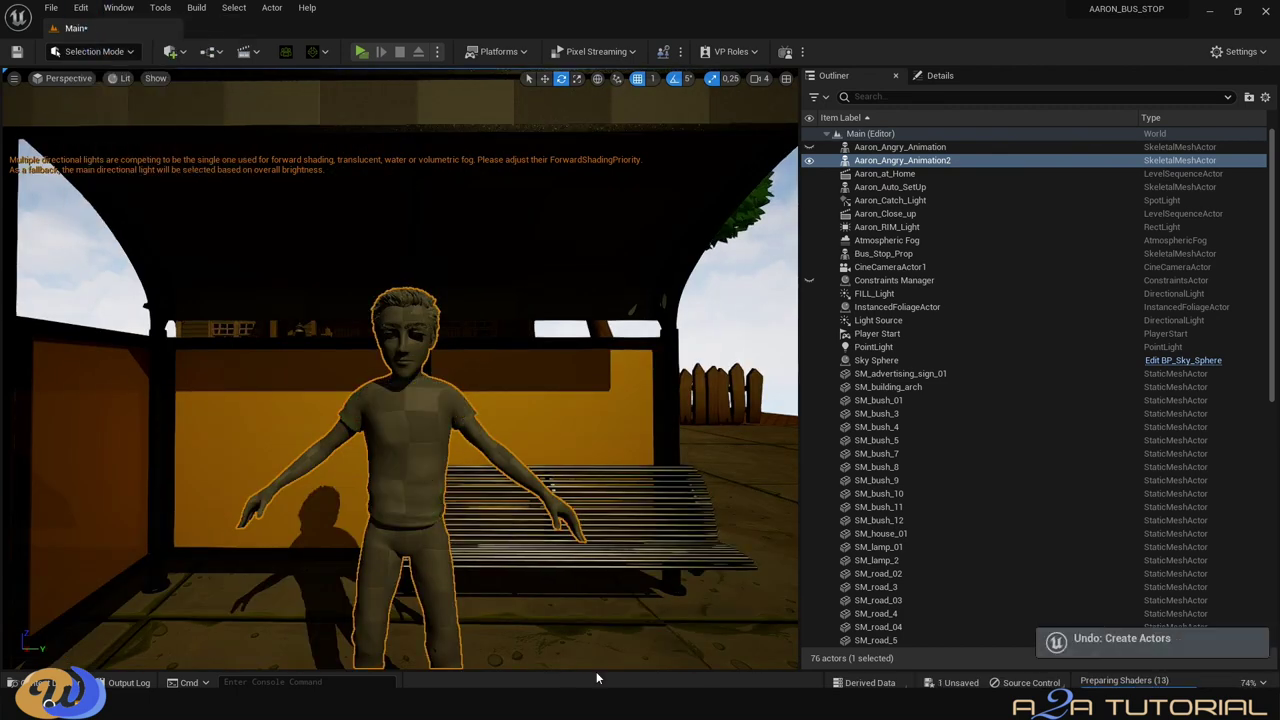
Examine the placed character's material slots and inspect the Std_Skin_Head_HQ_Inst material instance in the material editor.
click(935, 75)
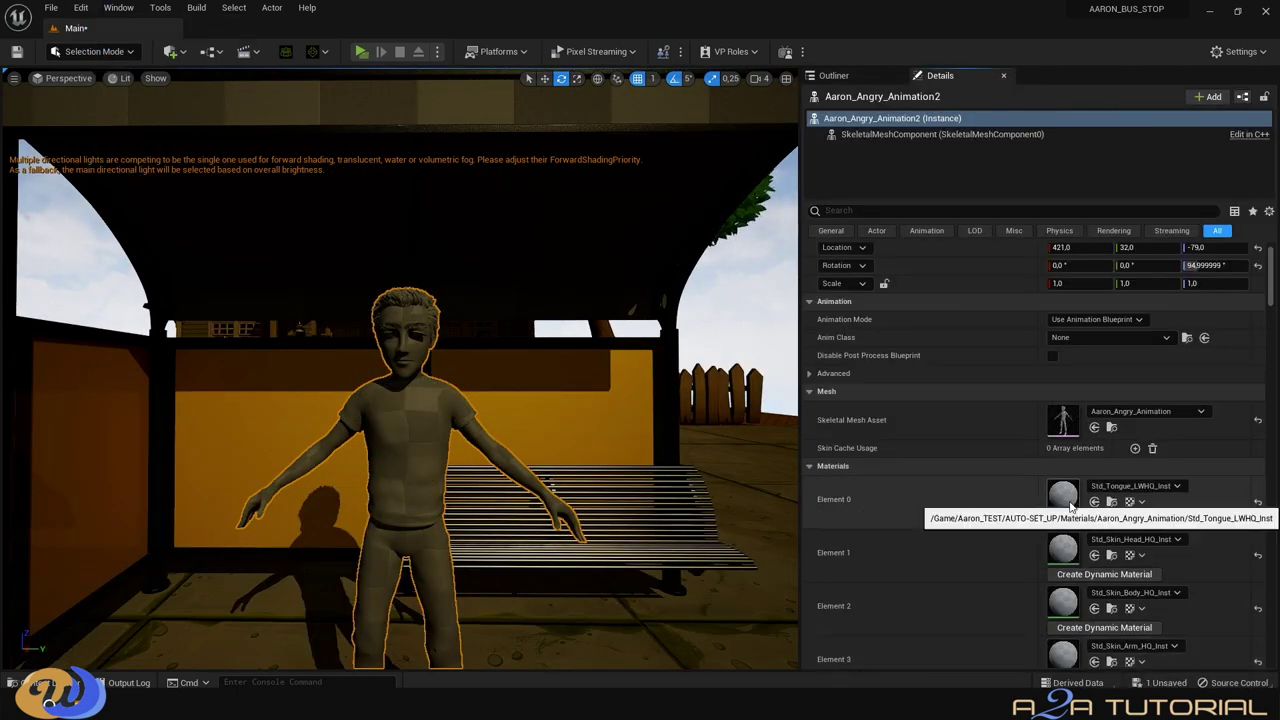
double_click(1063, 548)
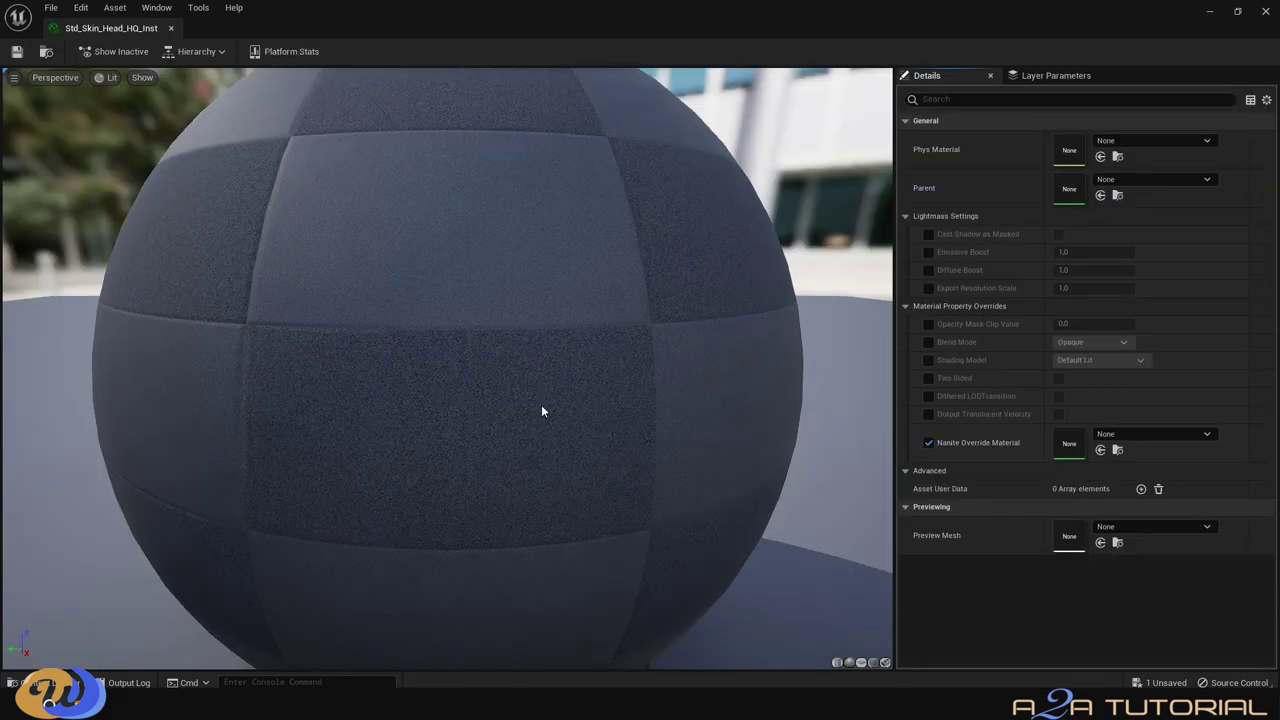
scroll(541, 410, down, 5)
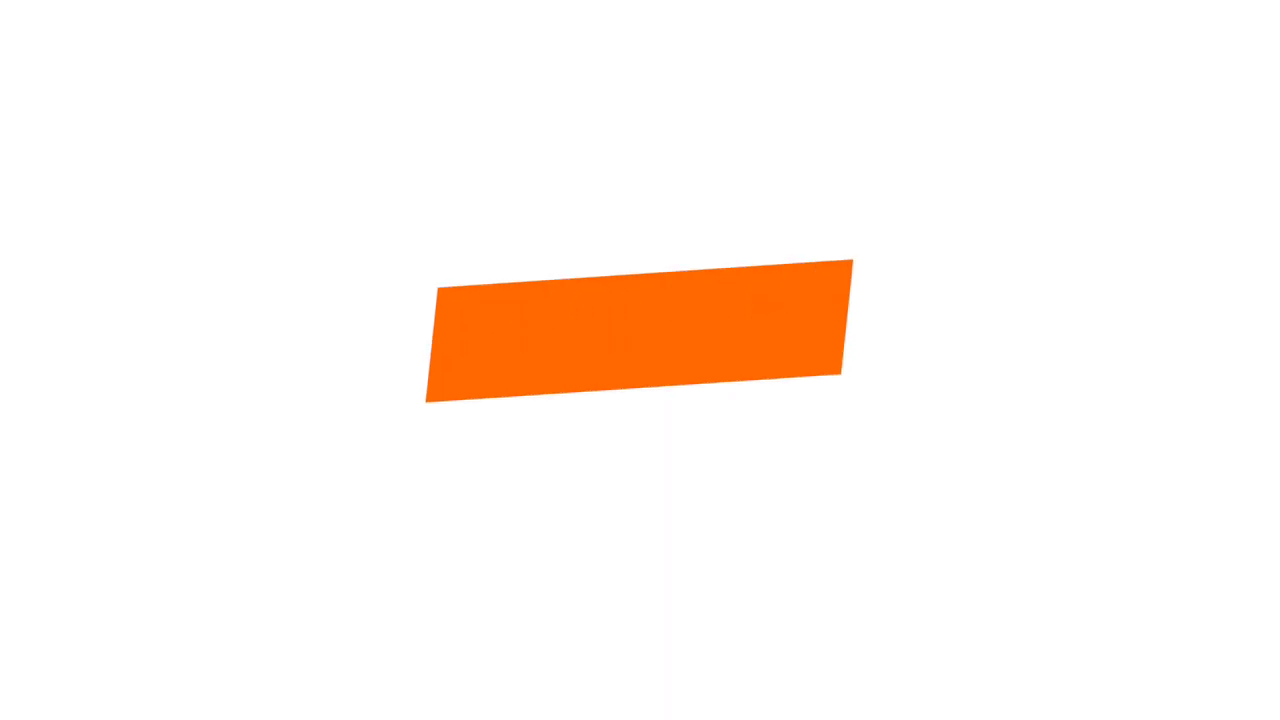
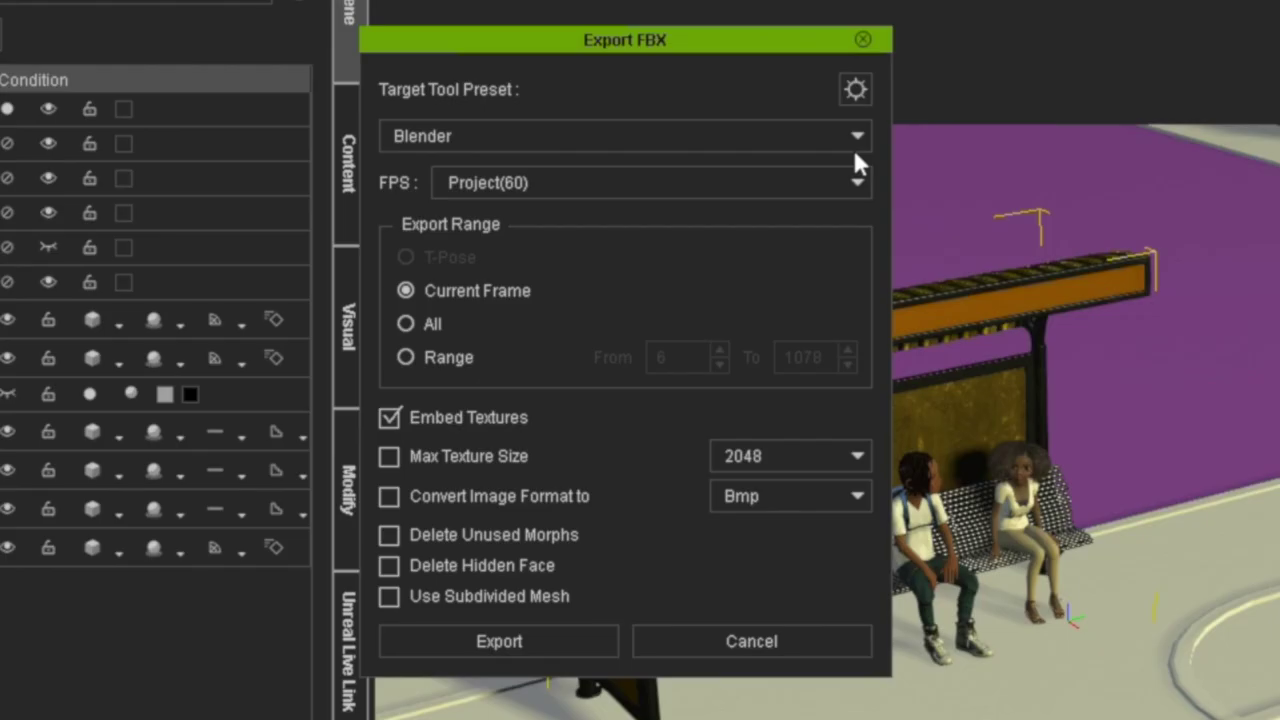
In iClone's FBX export settings, choose the Unreal target tool preset and a texture size of 2048.
click(851, 135)
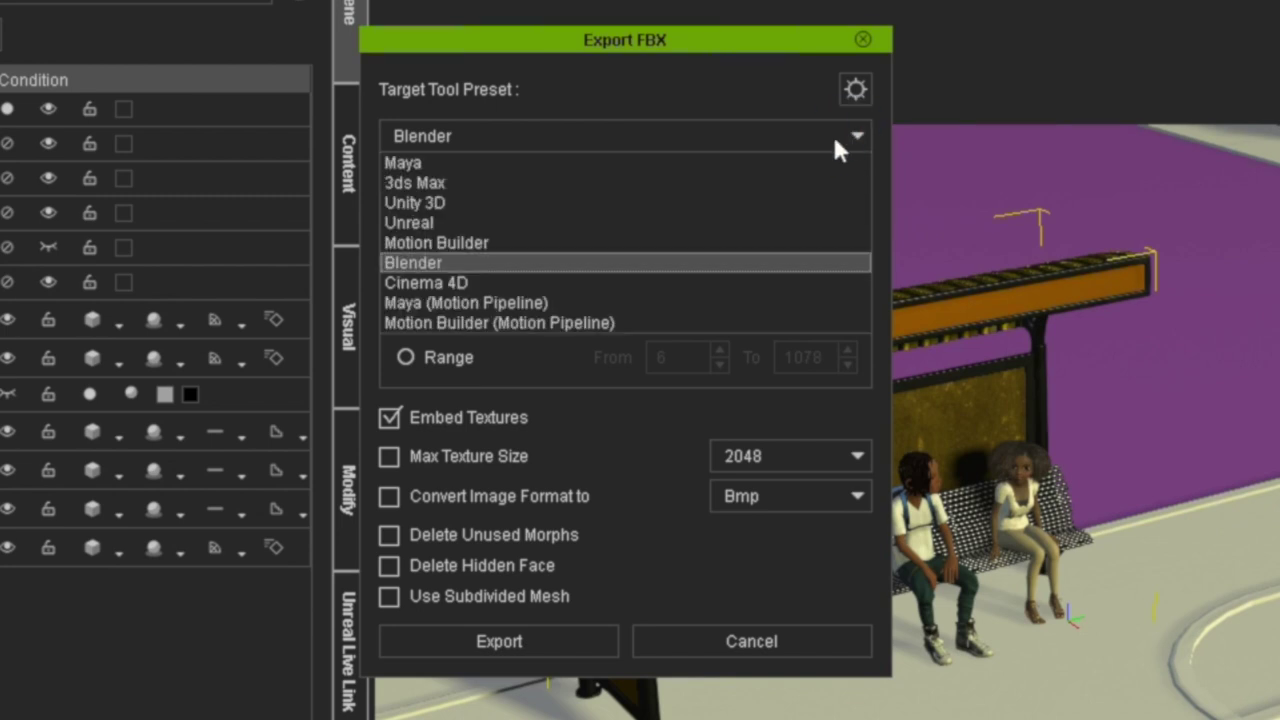
click(737, 222)
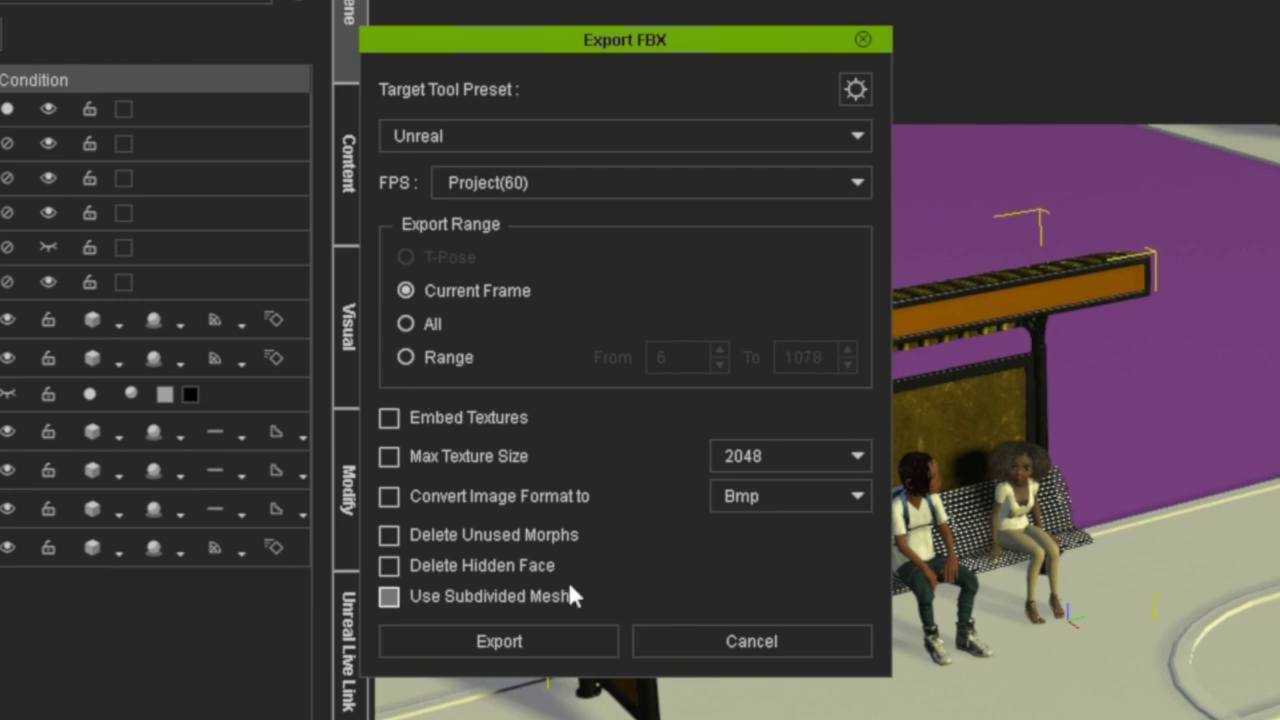
click(838, 458)
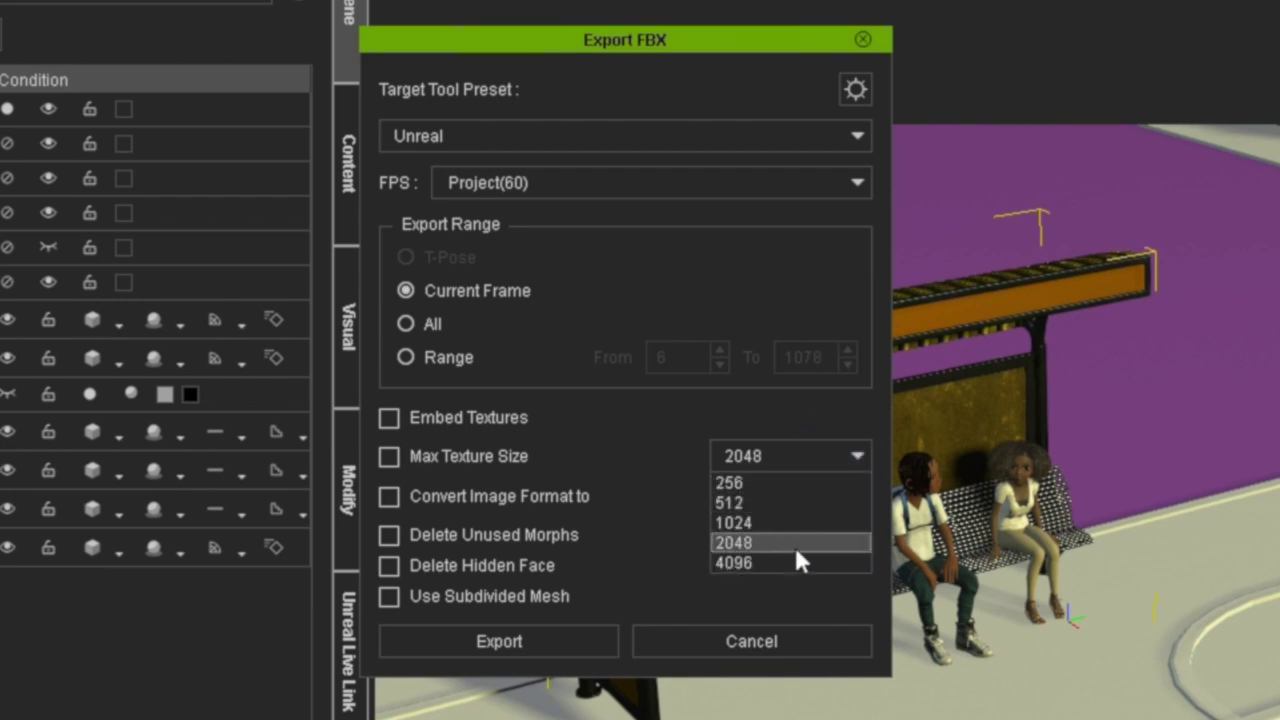
click(792, 542)
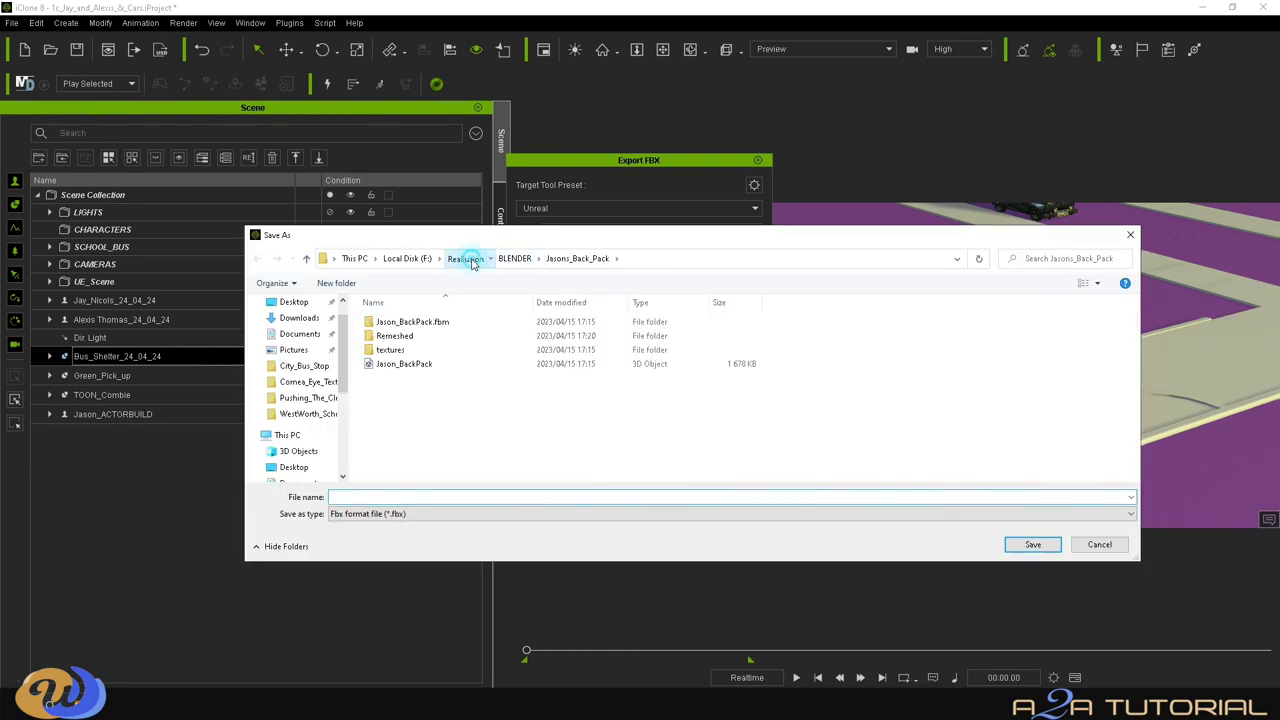
Create a folder named Bus_Arrives_iClone_EXPORTS inside F:\Reallusion\UNREAL for the FBX export.
click(472, 260)
double_click(486, 406)
right_click(424, 342)
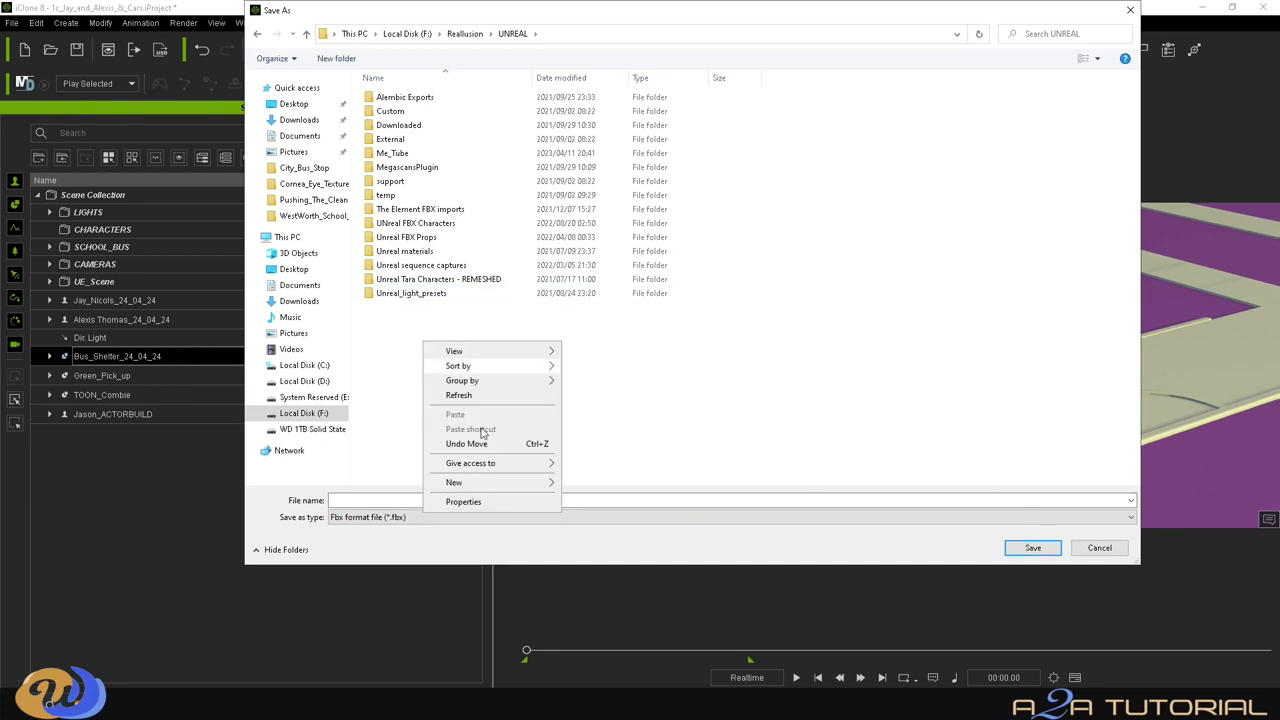
mouse_move(486, 482)
click(600, 482)
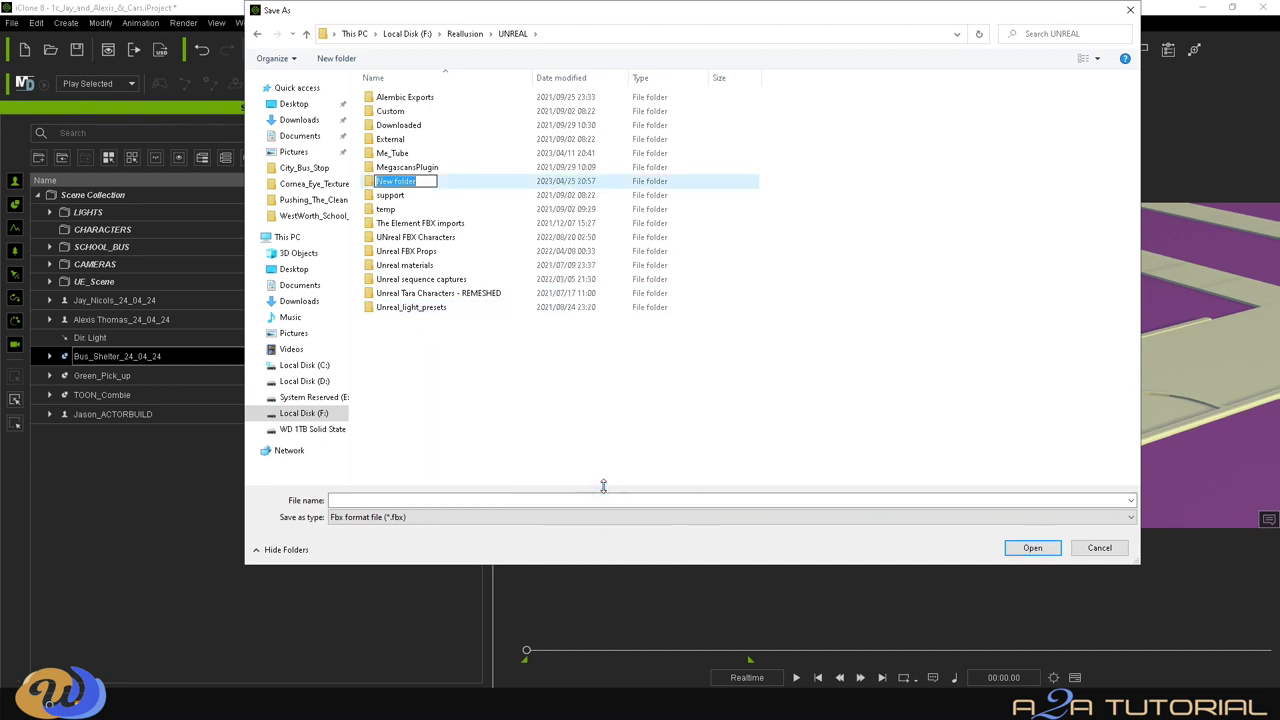
text(Bus_Aa)
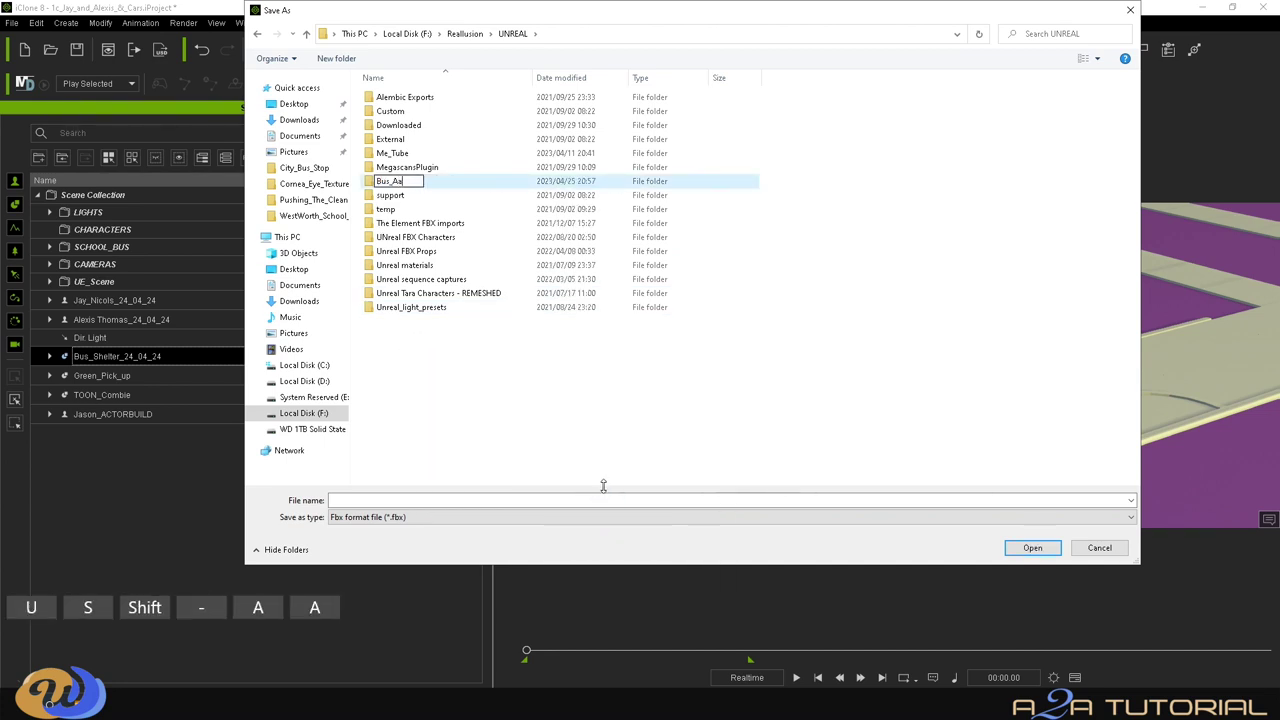
text(rives)
key(BackSpace)
key(BackSpace)
key(BackSpace)
key(BackSpace)
key(BackSpace)
key(BackSpace)
text(rrives_)
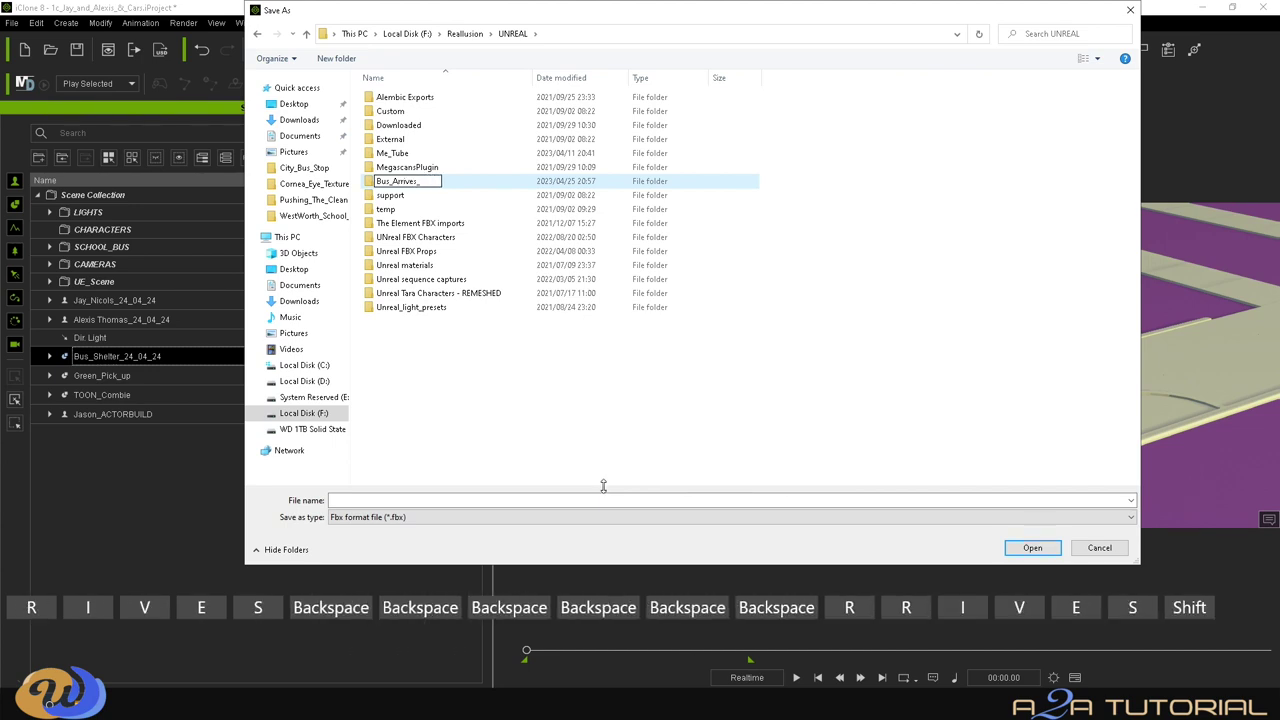
text(iClone_EXOPlone_EXPORTS)
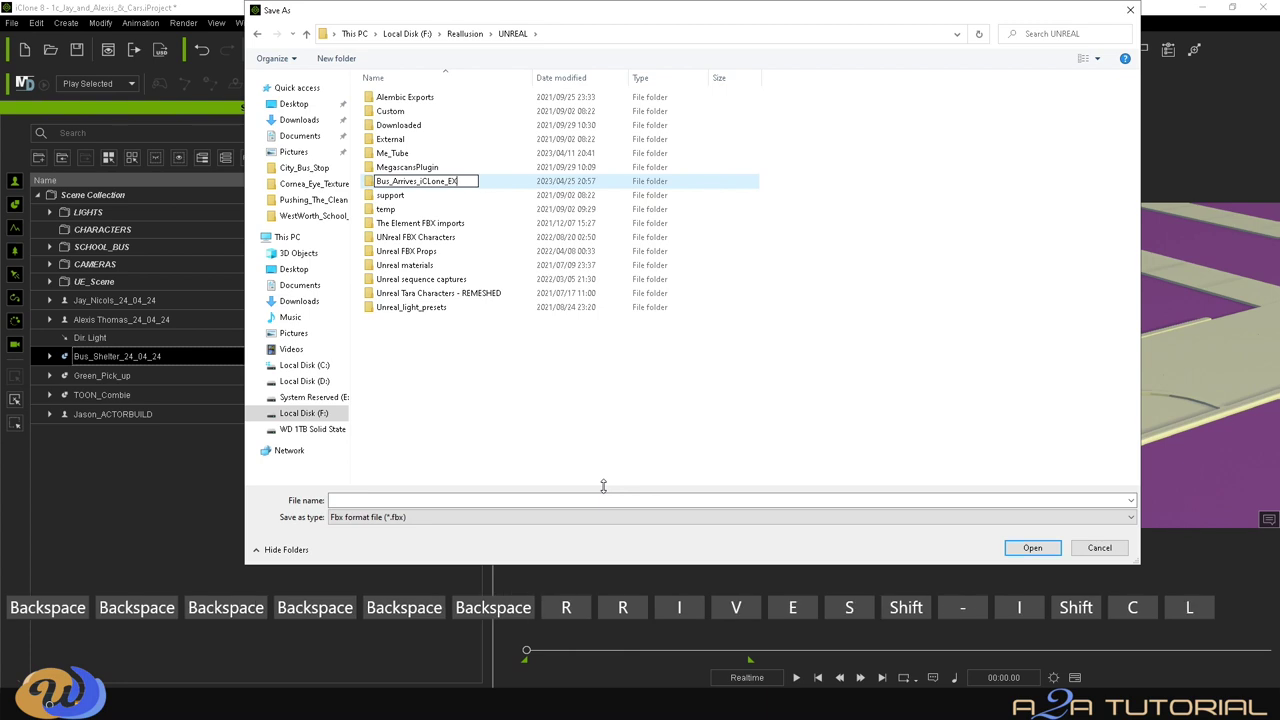
Open the Bus_Arrives_iClone_EXPORTS folder and create a subfolder named Bus_Stop_Prop in it.
double_click(445, 183)
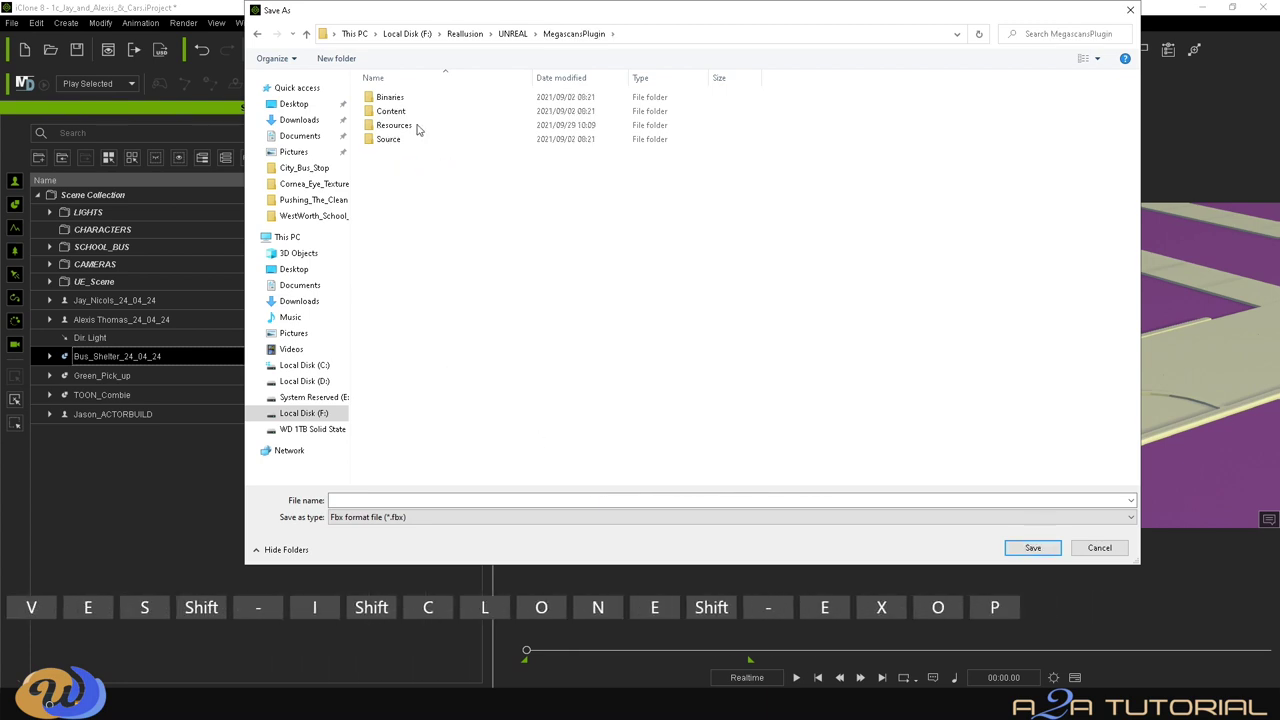
click(257, 33)
double_click(440, 111)
right_click(460, 305)
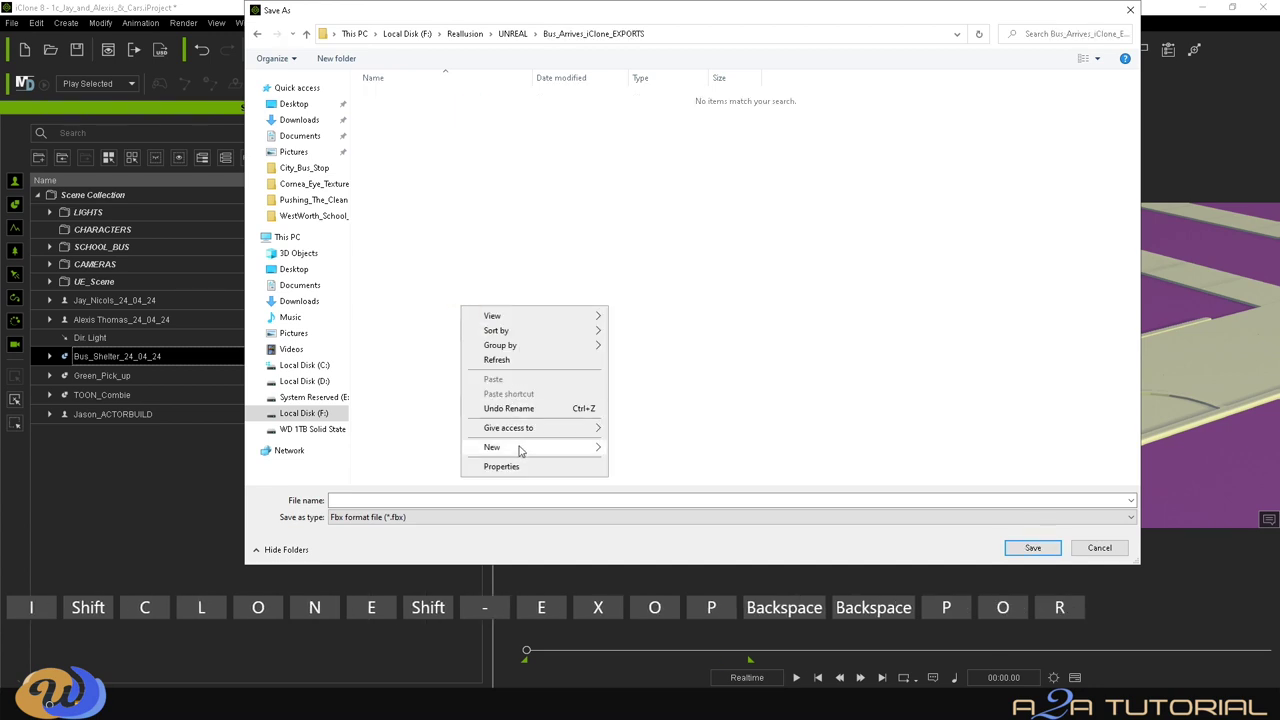
click(632, 447)
text(Bus_Stop_Prop)
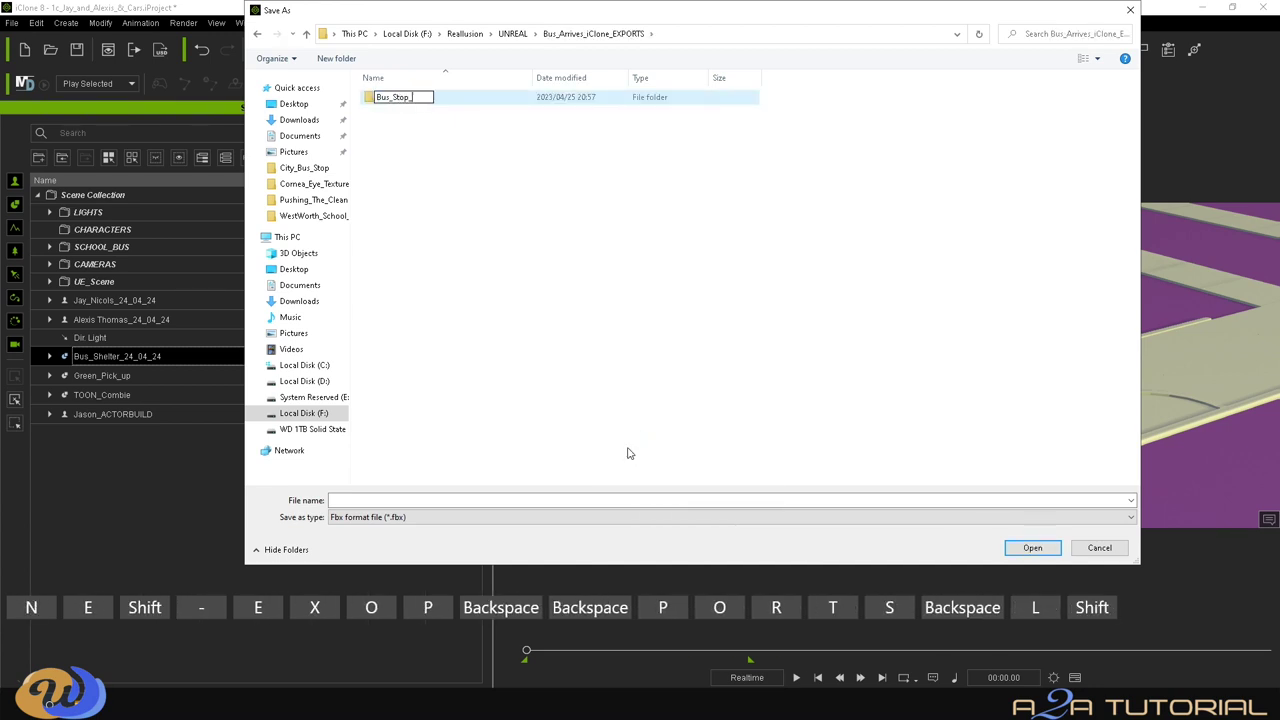
Copy the Bus_Stop_Prop folder's name, open the folder, and save the FBX export there under that same name.
double_click(406, 97)
key(ctrl+c)
right_click(406, 97)
click(463, 140)
key(Return)
double_click(420, 97)
right_click(391, 499)
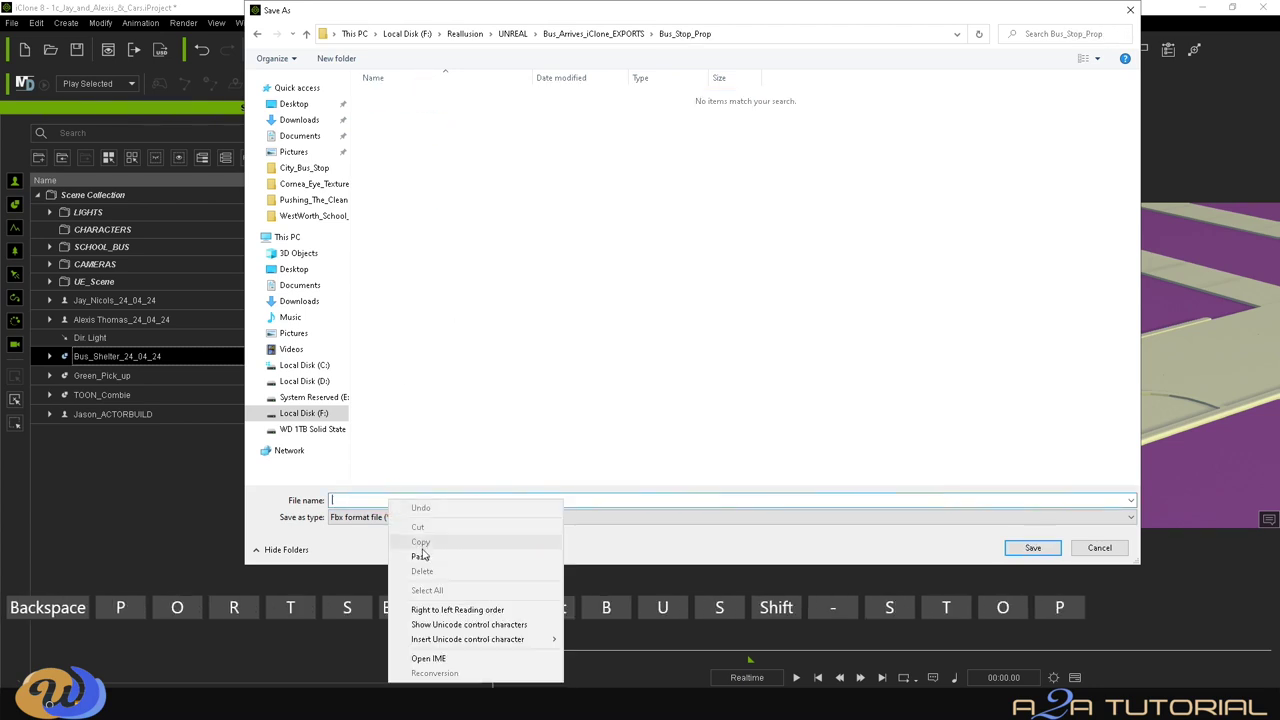
click(420, 553)
key(Return)
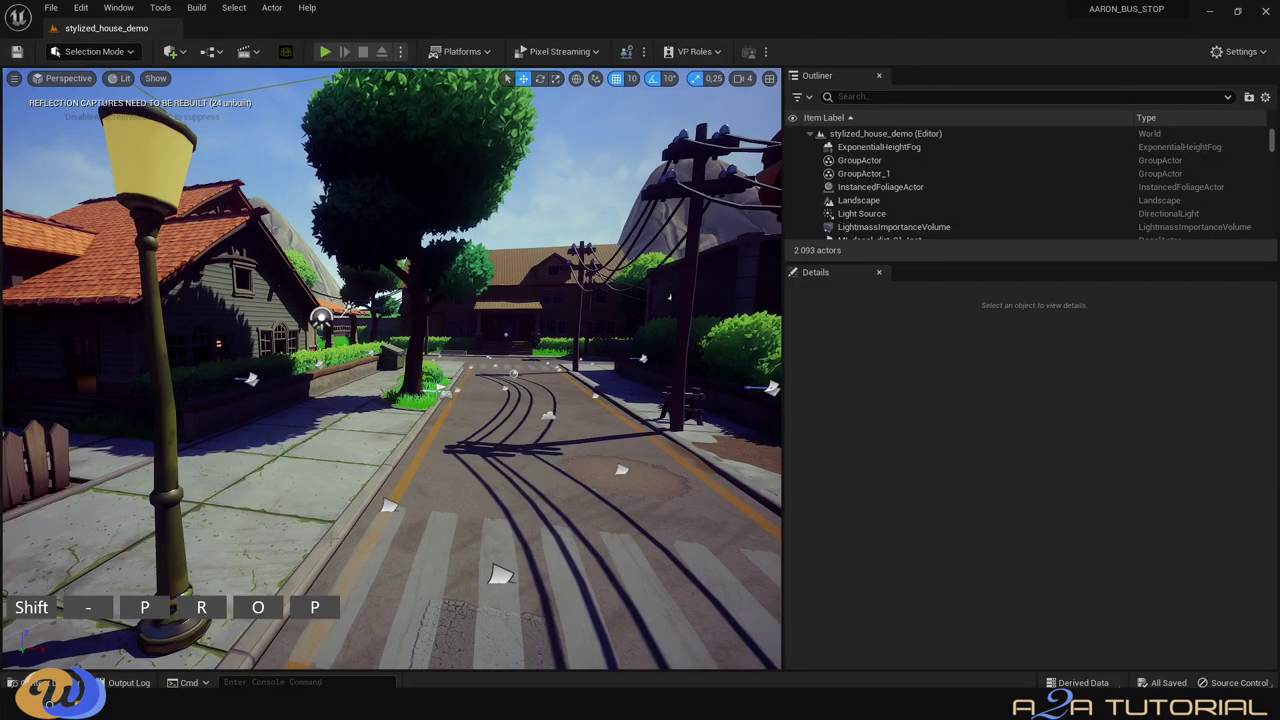
In Unreal Editor, create a folder named iCLone_Props in the project's Content folder.
click(40, 682)
click(271, 532)
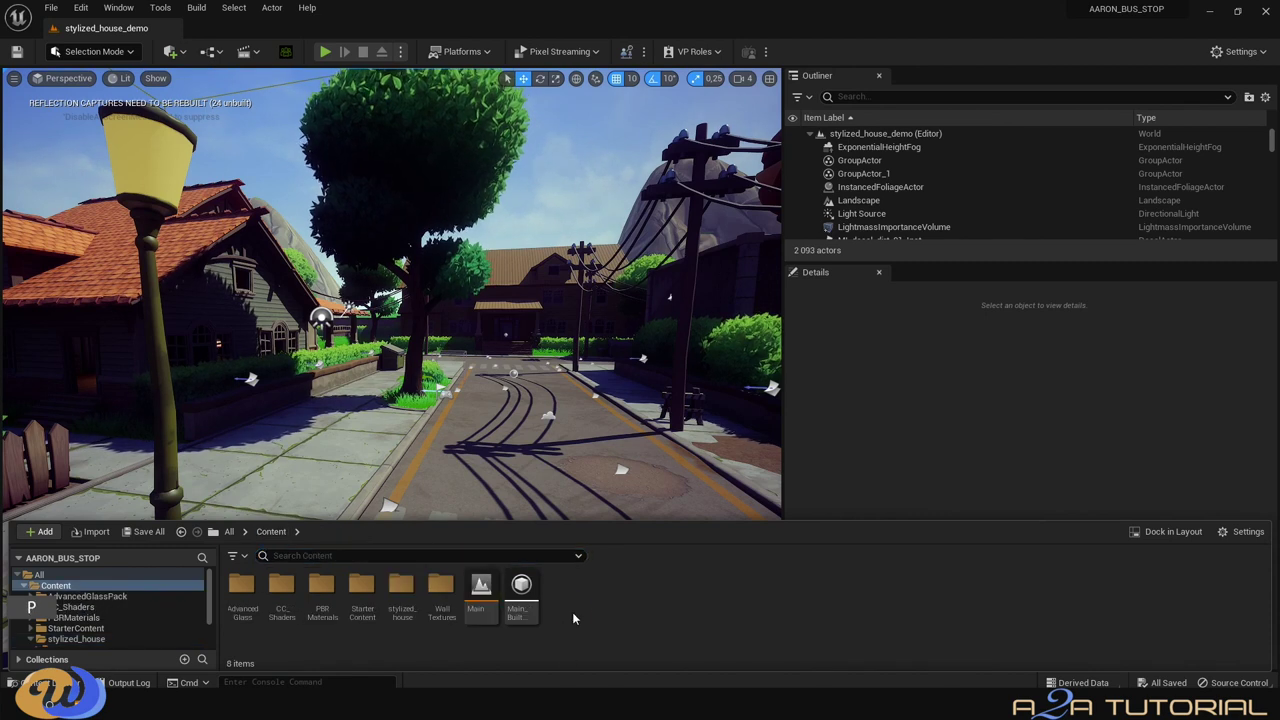
right_click(572, 614)
mouse_move(652, 319)
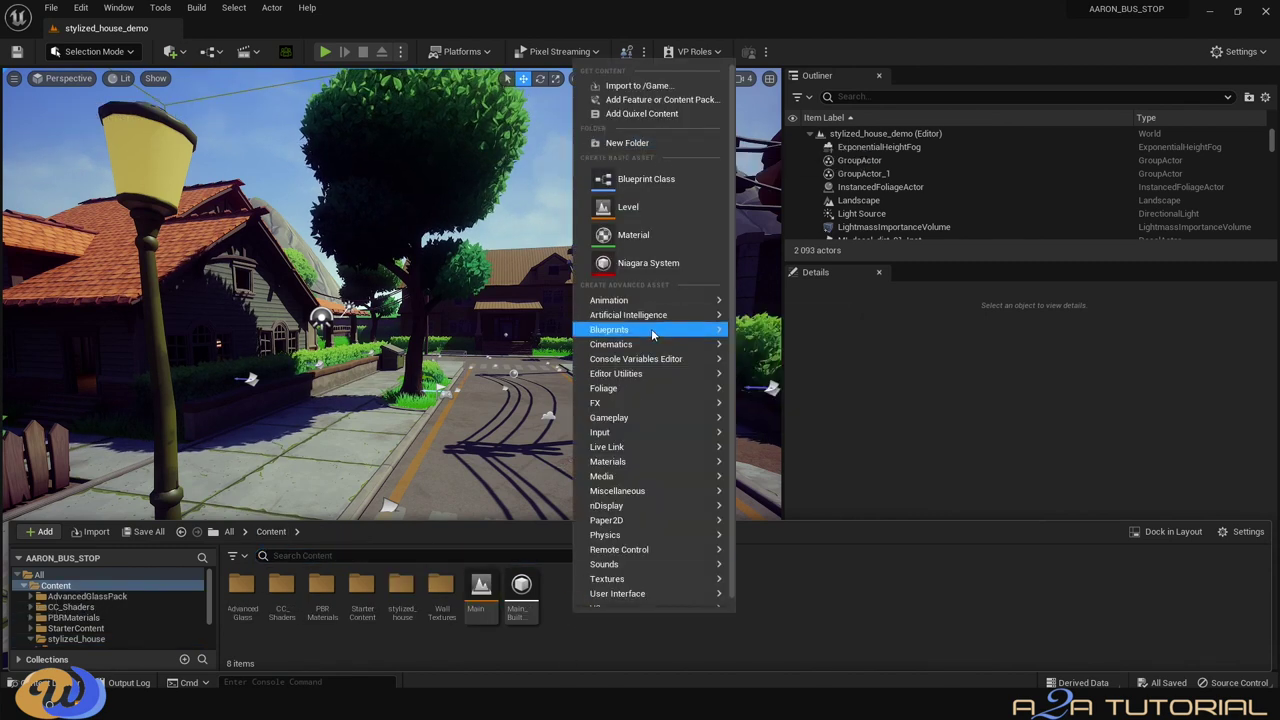
click(662, 146)
Rename the iCLone_Props folder as School_Bus_aarives.
right_click(322, 495)
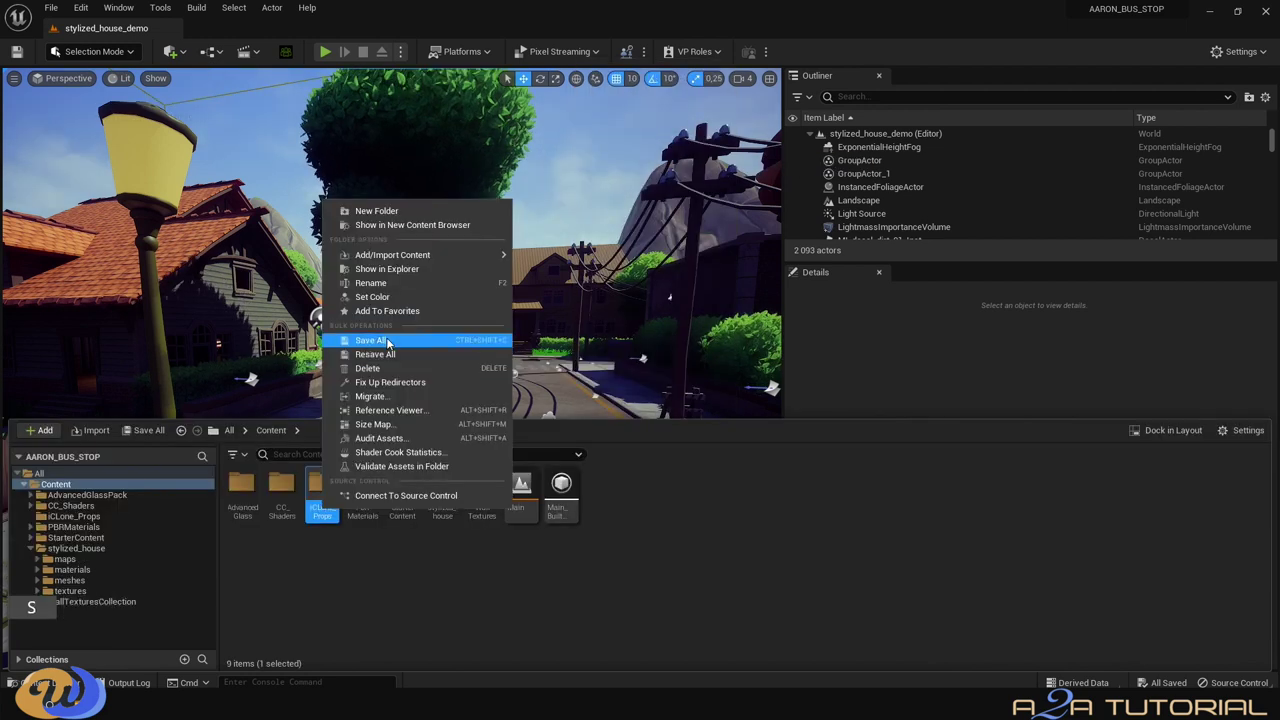
click(370, 283)
text(School_Bus_aarives)
click(347, 557)
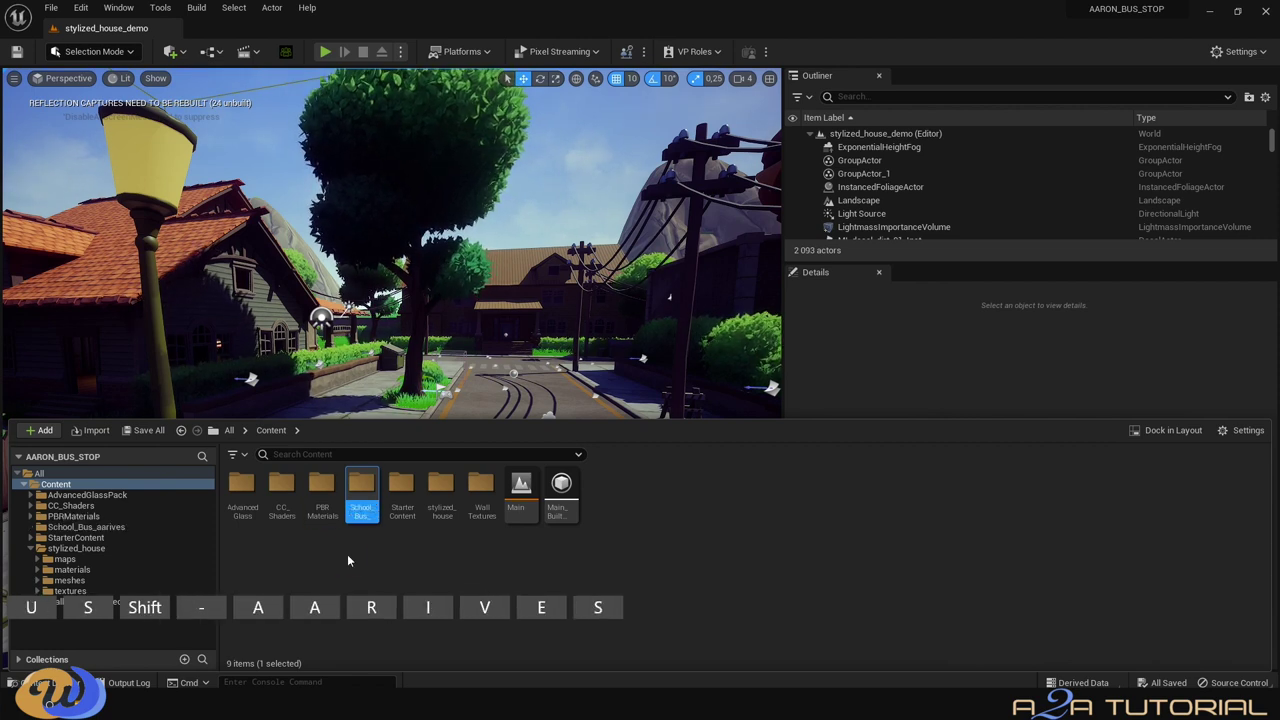
Set the School_Bus_aarives folder's color to magenta.
right_click(352, 486)
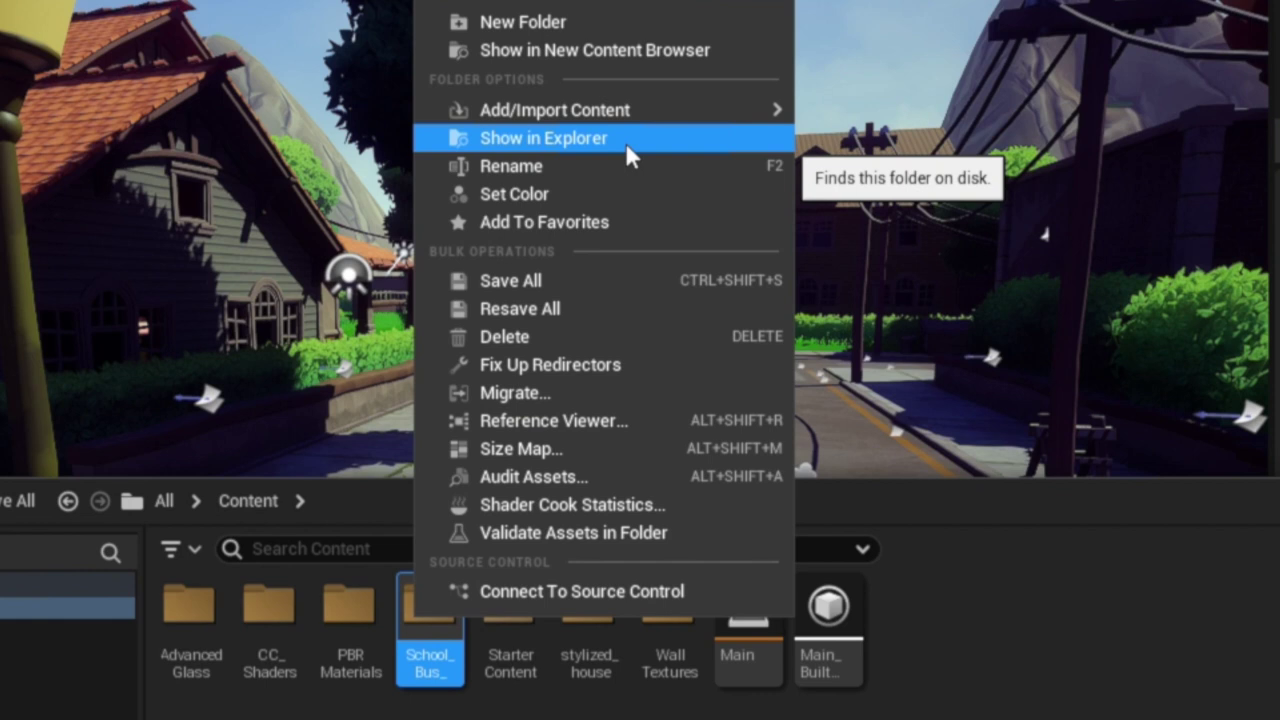
click(617, 194)
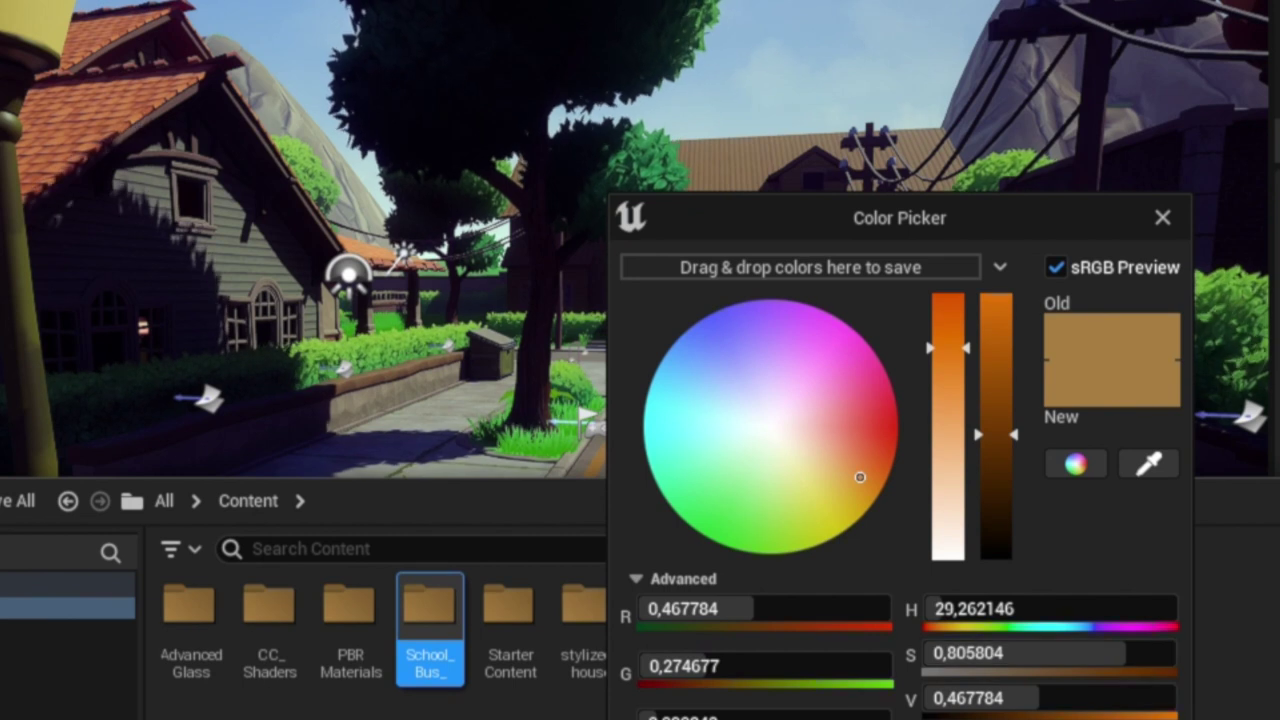
click(811, 510)
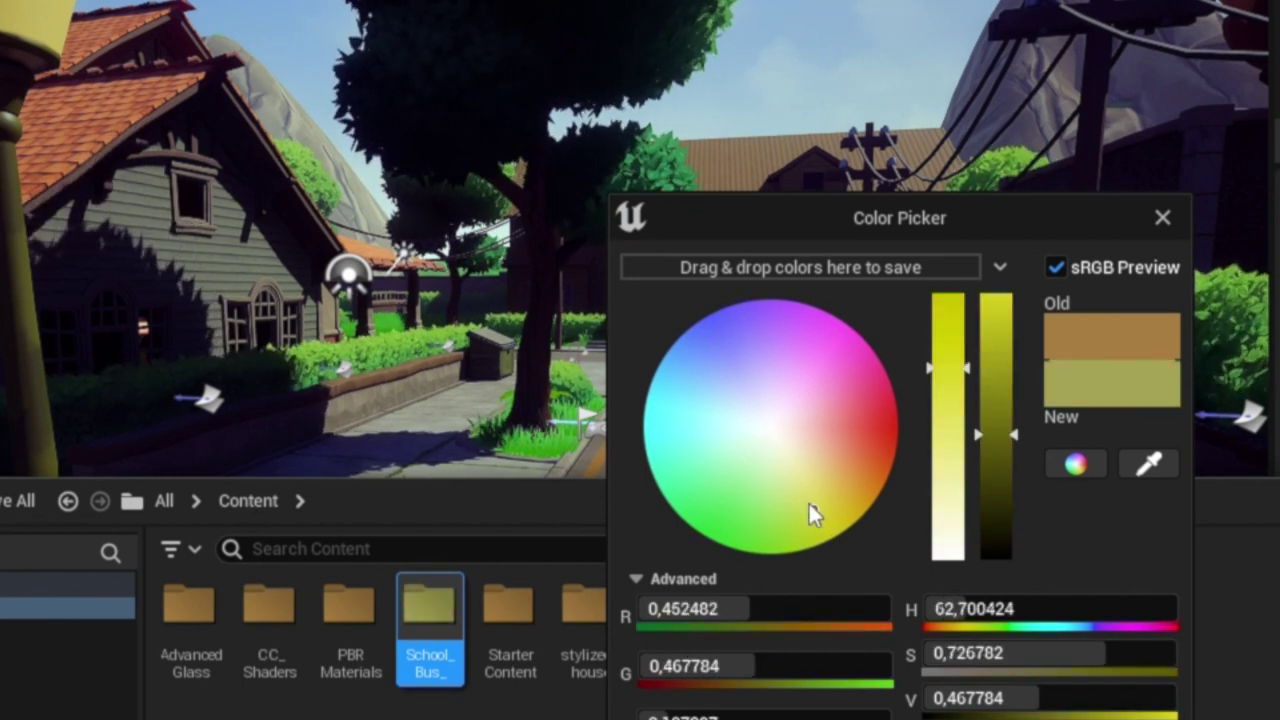
click(837, 343)
click(646, 610)
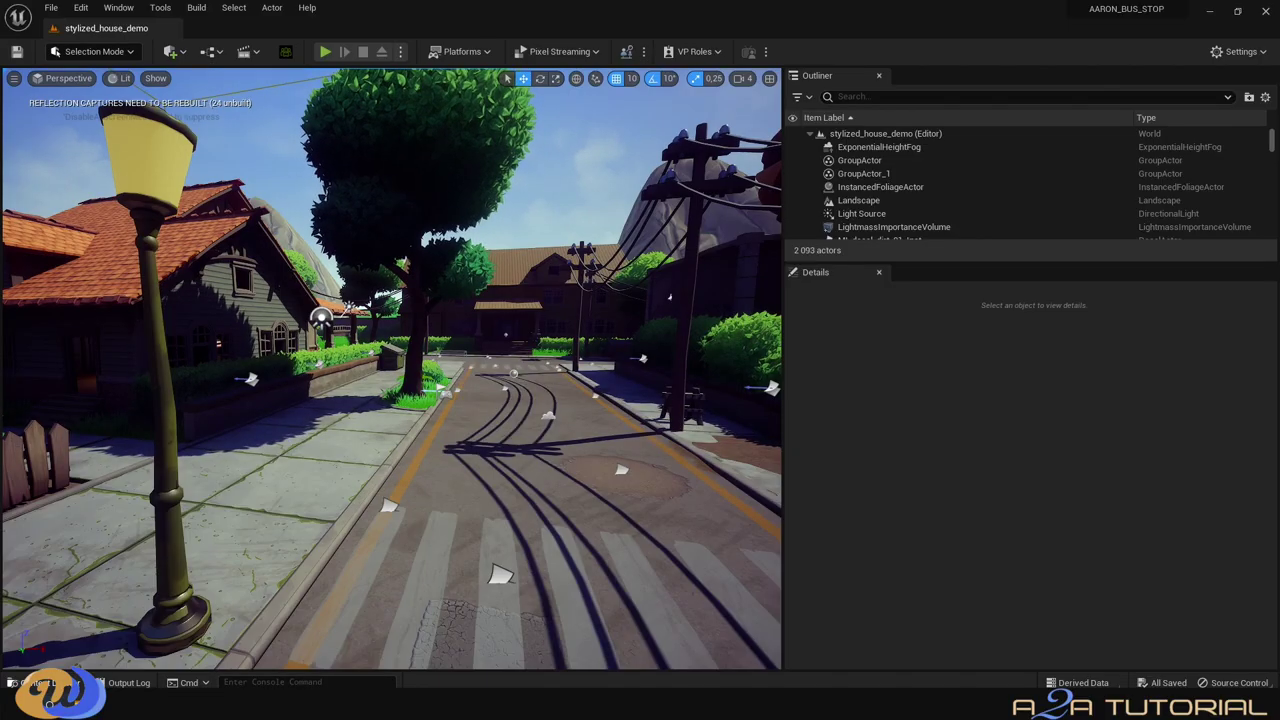
Give the CC_Shaders folder a new green color.
right_click(281, 486)
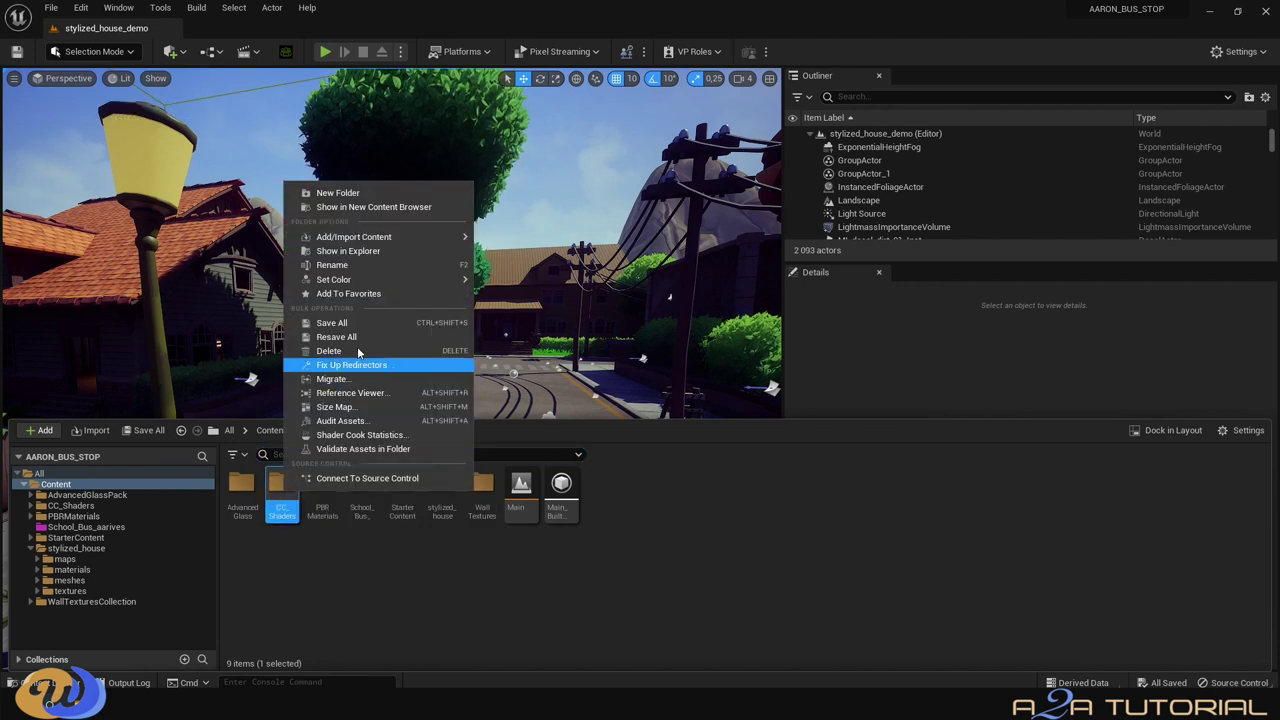
mouse_move(387, 281)
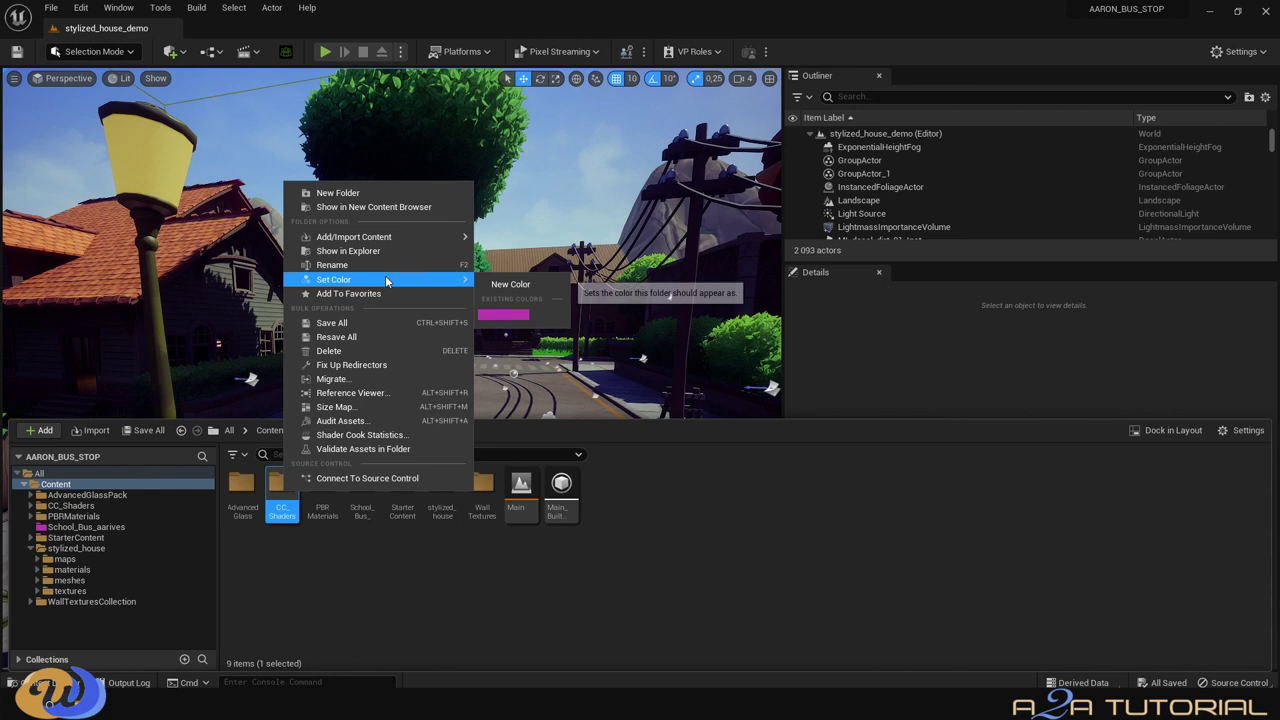
click(508, 284)
click(543, 437)
click(532, 445)
drag(690, 406, 692, 402)
click(691, 618)
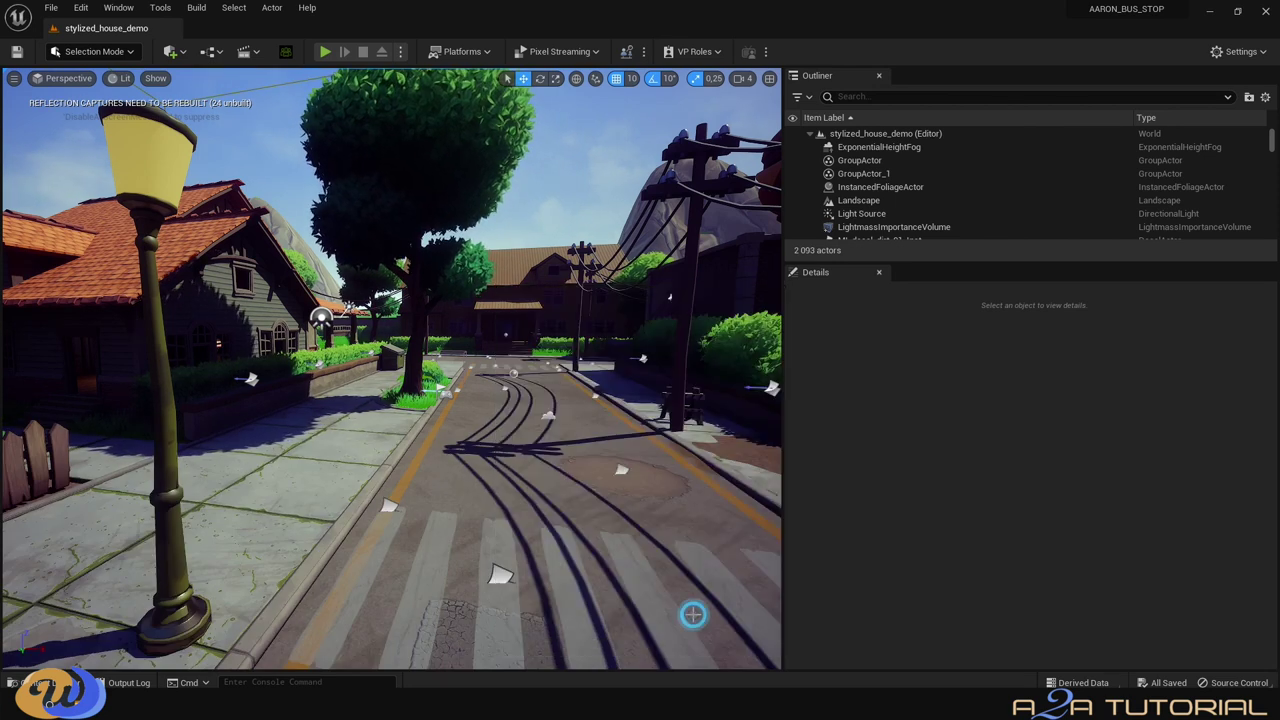
Open the School_Bus_aarives folder and create a subfolder named Bus_Stop in it.
click(40, 682)
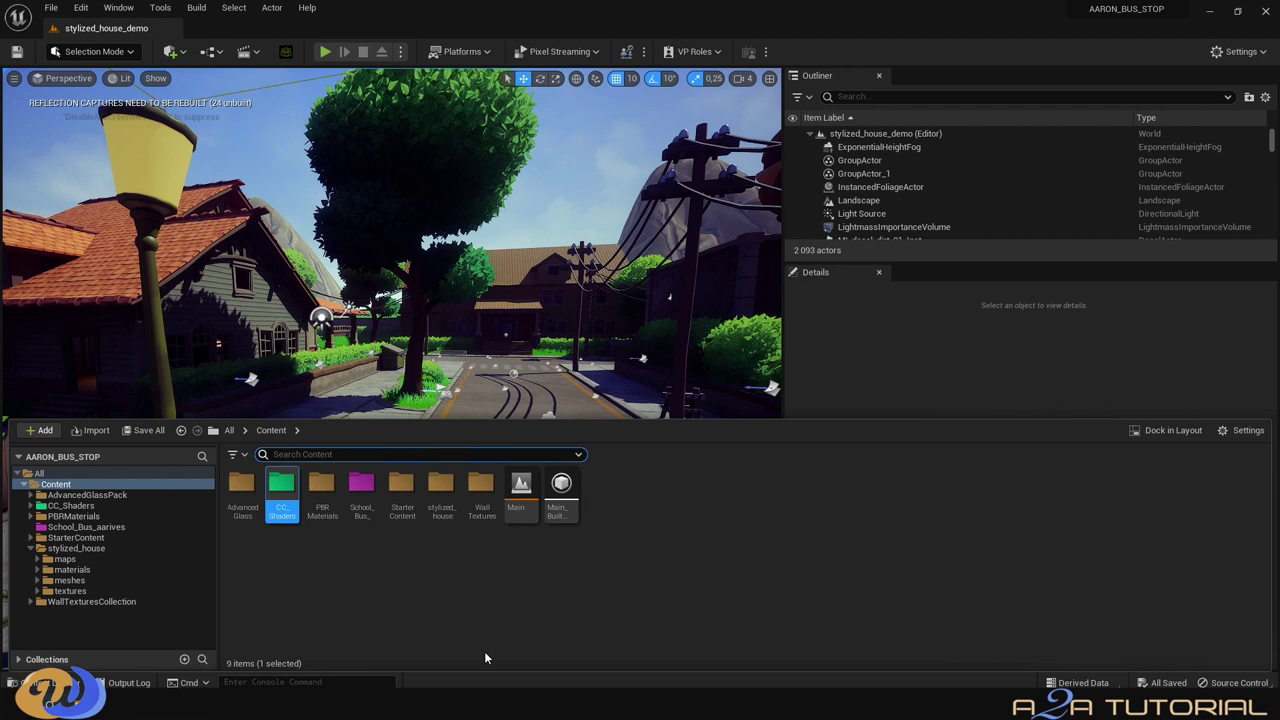
double_click(361, 485)
right_click(338, 538)
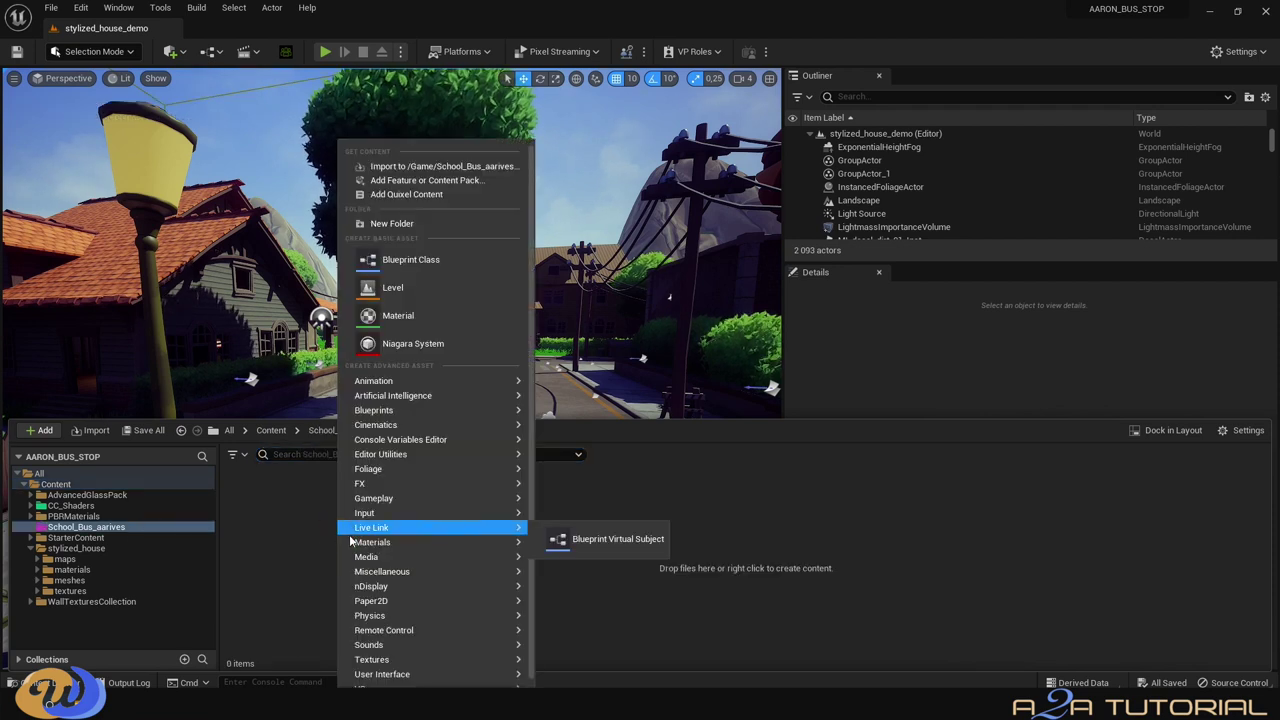
click(391, 223)
text(Bi)
key(BackSpace)
text(usStop)
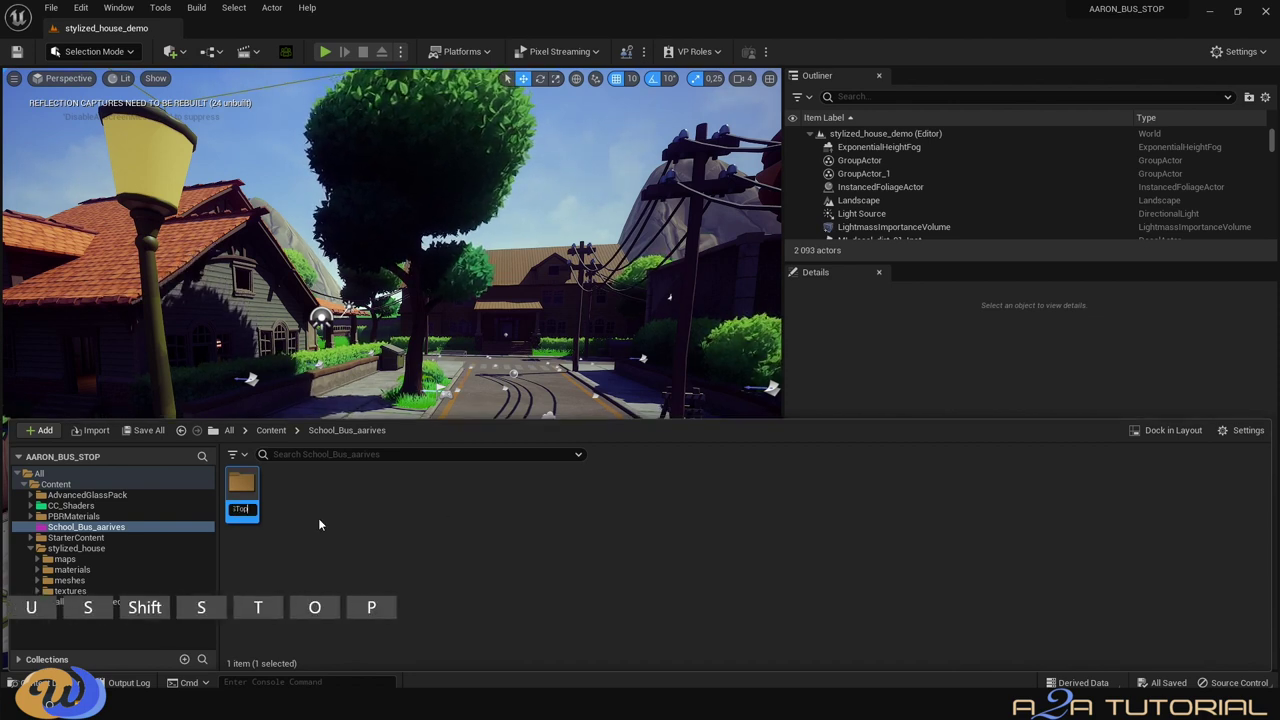
key(BackSpace)
key(BackSpace)
key(BackSpace)
key(BackSpace)
key(BackSpace)
key(BackSpace)
key(BackSpace)
key(BackSpace)
text(Bus_Stop)
click(232, 484)
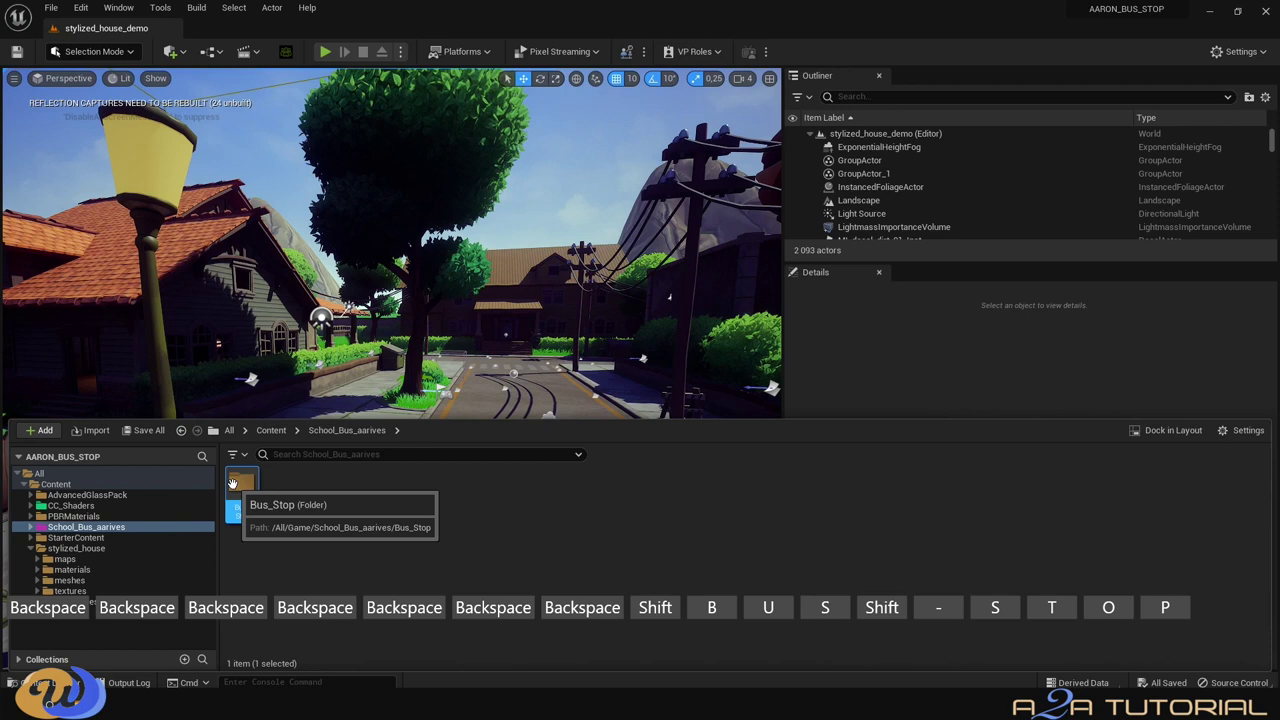
Start importing the Bus_Stop_Prop 3D object file from its iClone export location on disk into the Bus_Stop folder.
double_click(232, 484)
mouse_move(875, 677)
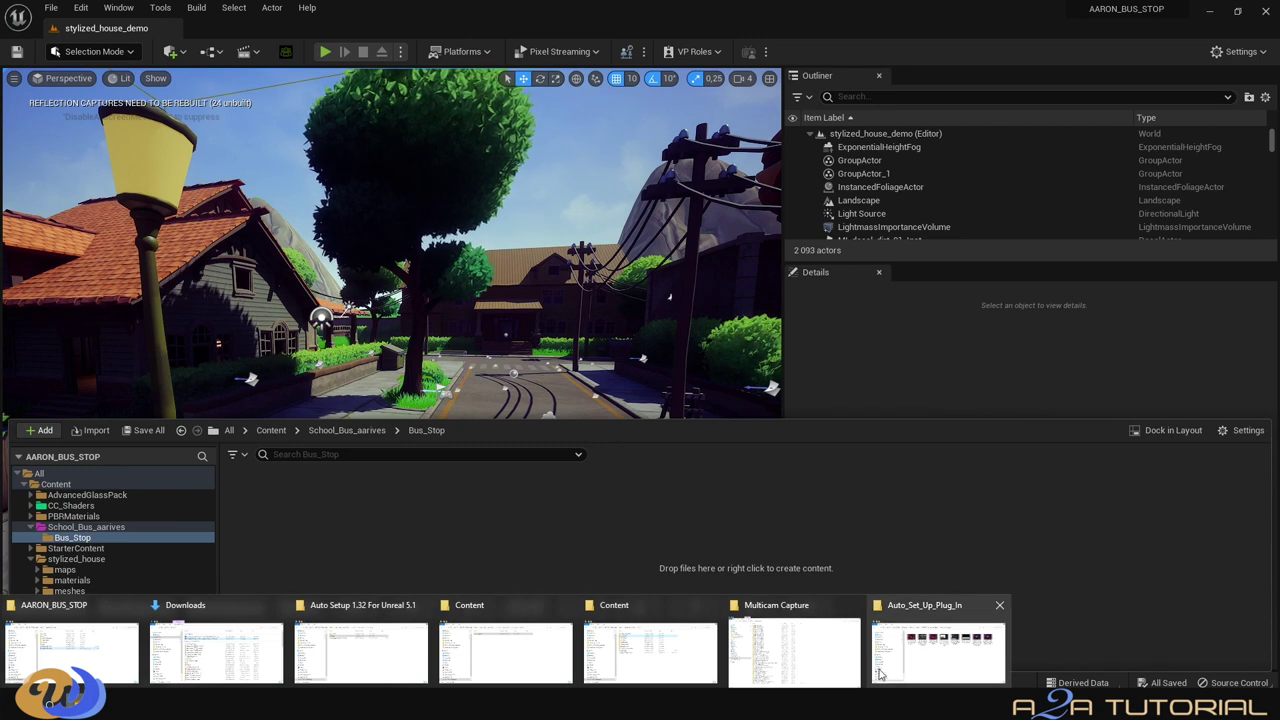
click(70, 652)
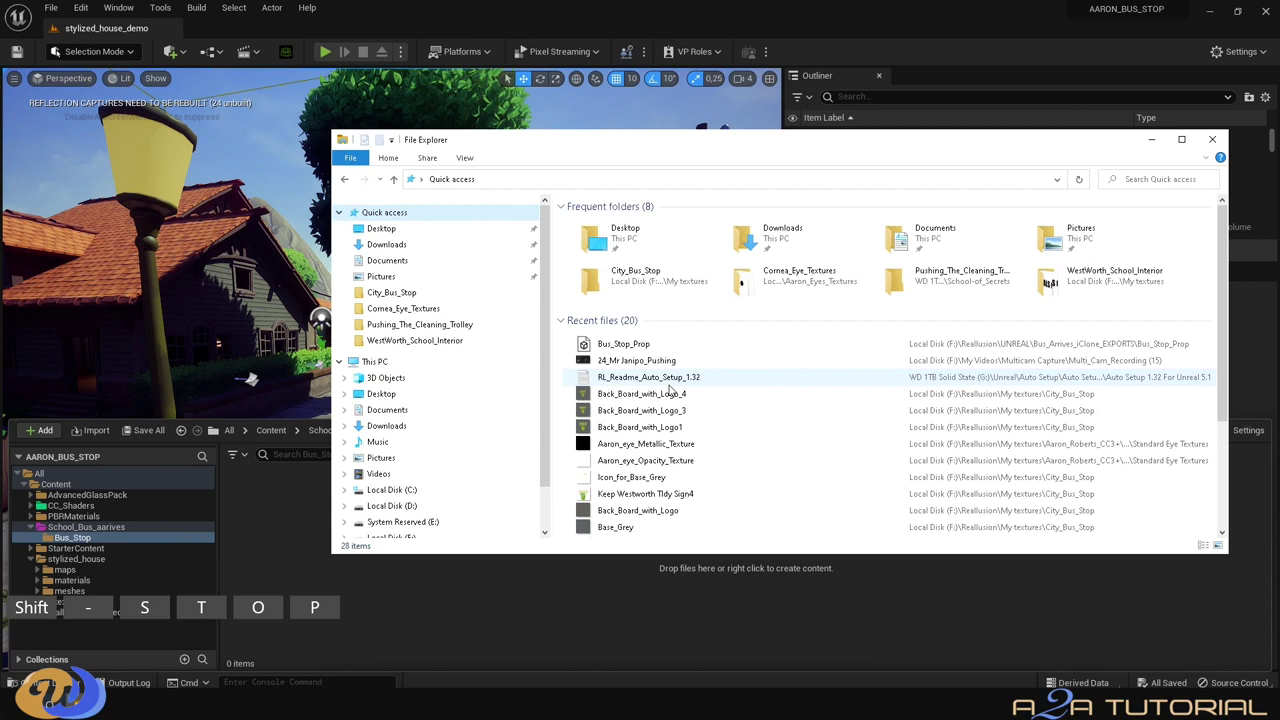
right_click(662, 343)
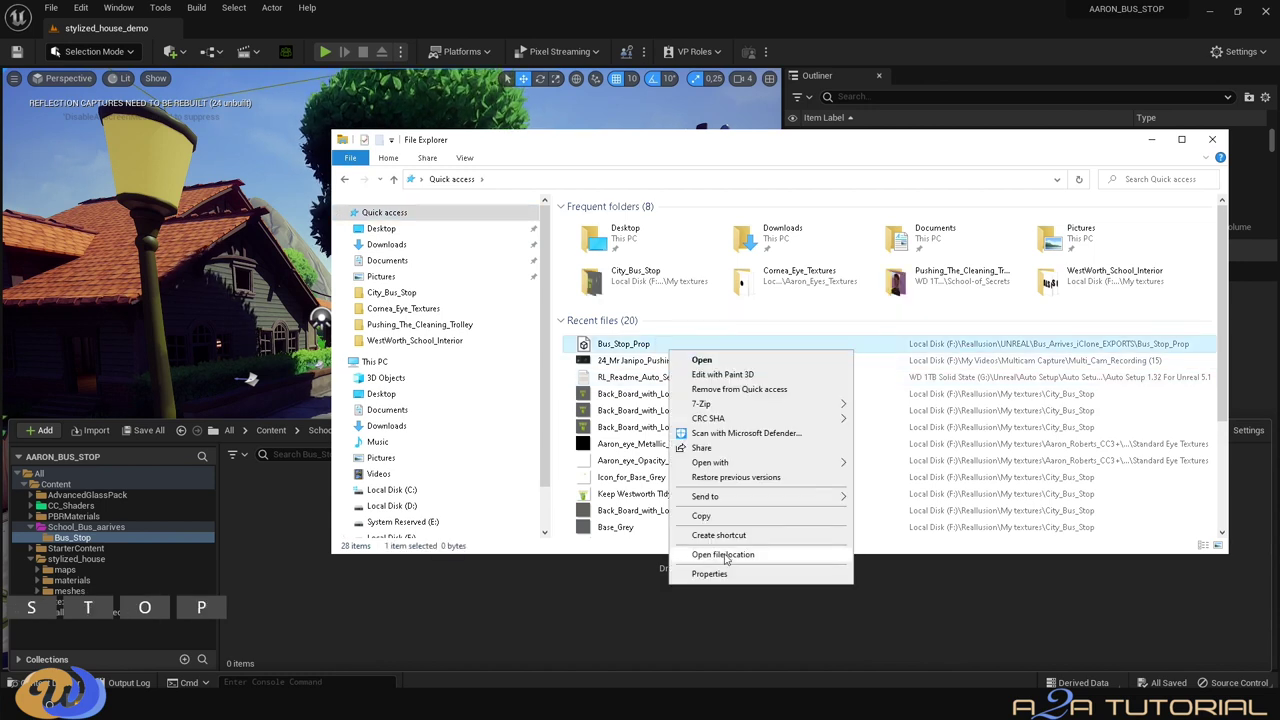
click(700, 556)
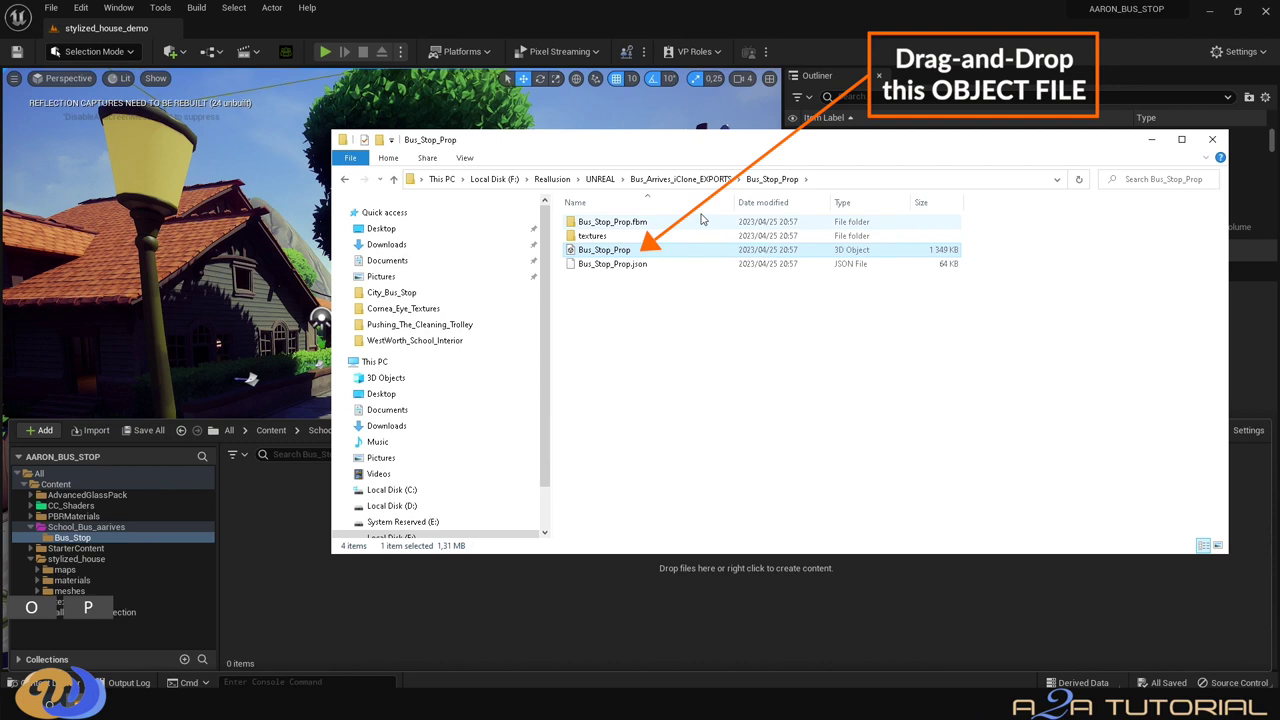
drag(604, 249, 305, 562)
click(1152, 140)
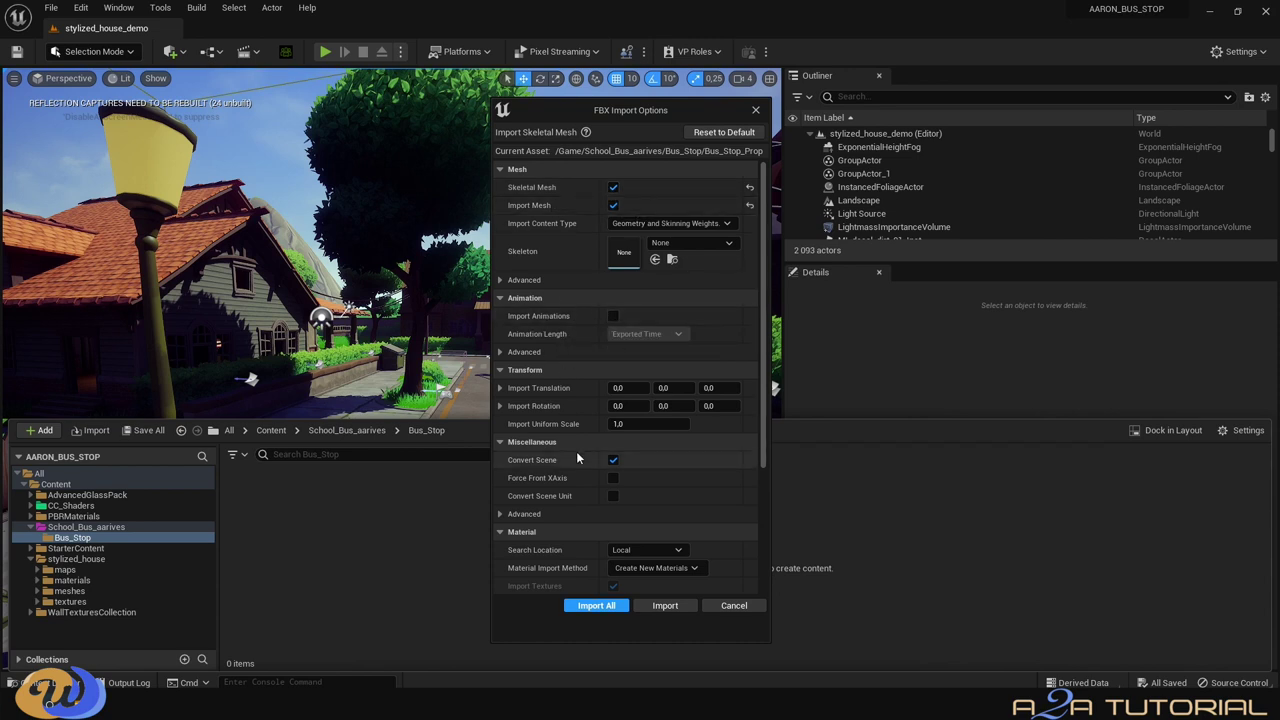
Following the UE5_iClone_import reference image, expand the advanced mesh import options and enable Use T0 As Ref Pose and Import Morph Targets.
scroll(577, 457, down, 5)
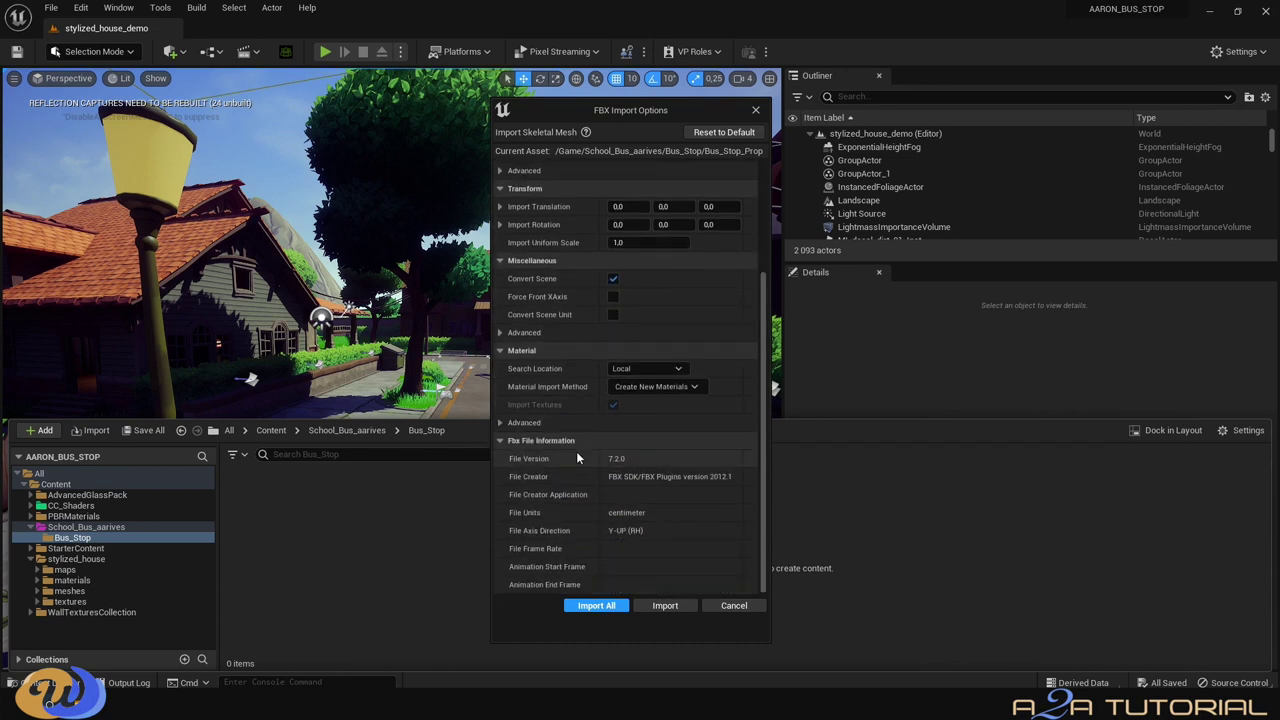
click(530, 332)
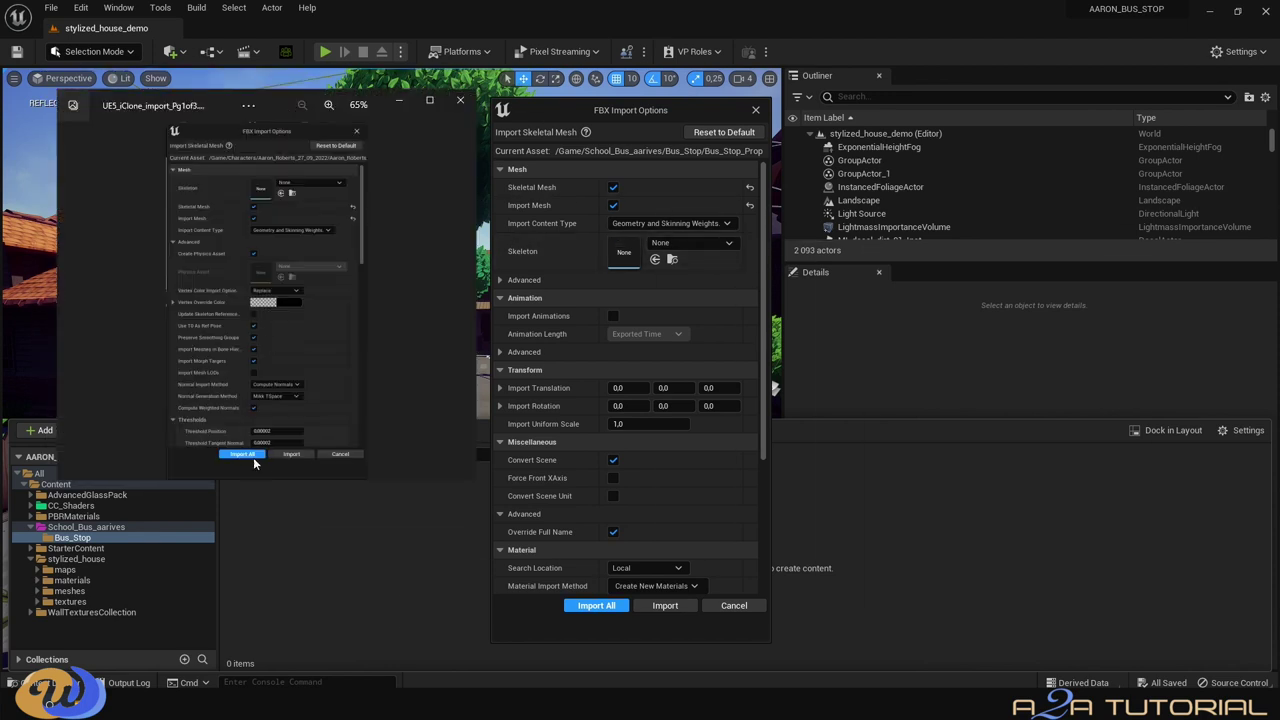
key(Right)
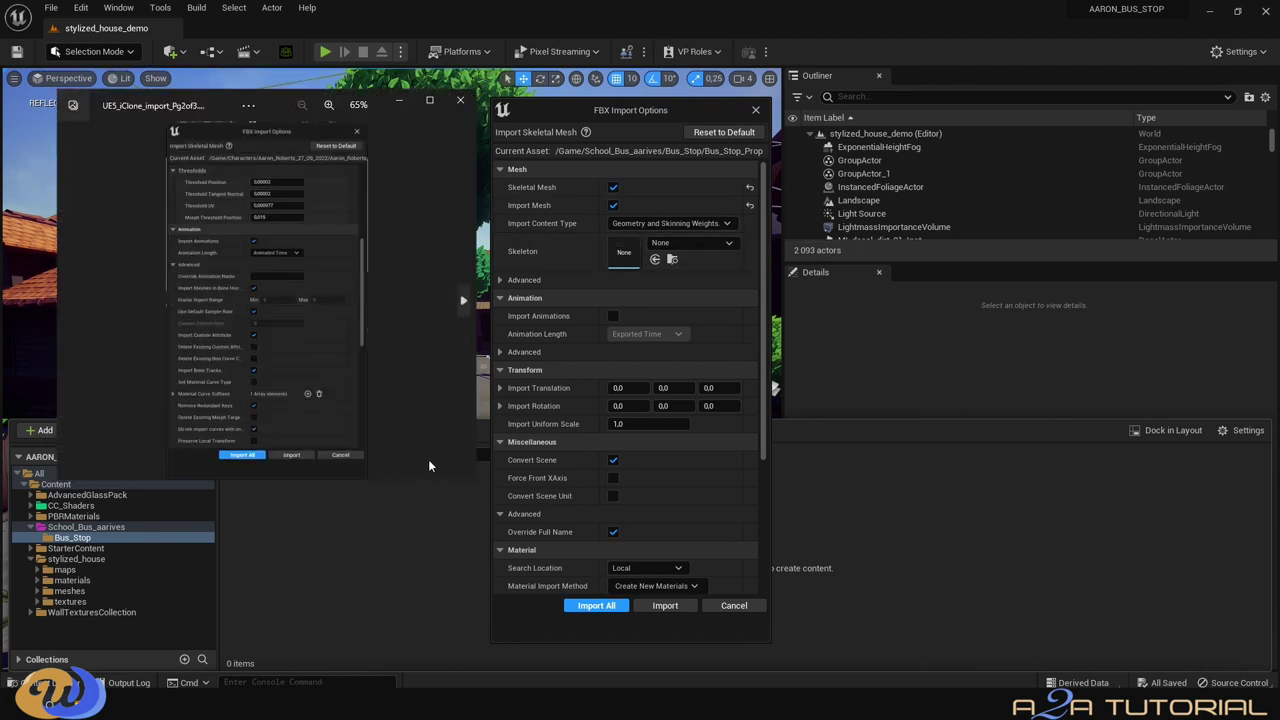
key(Left)
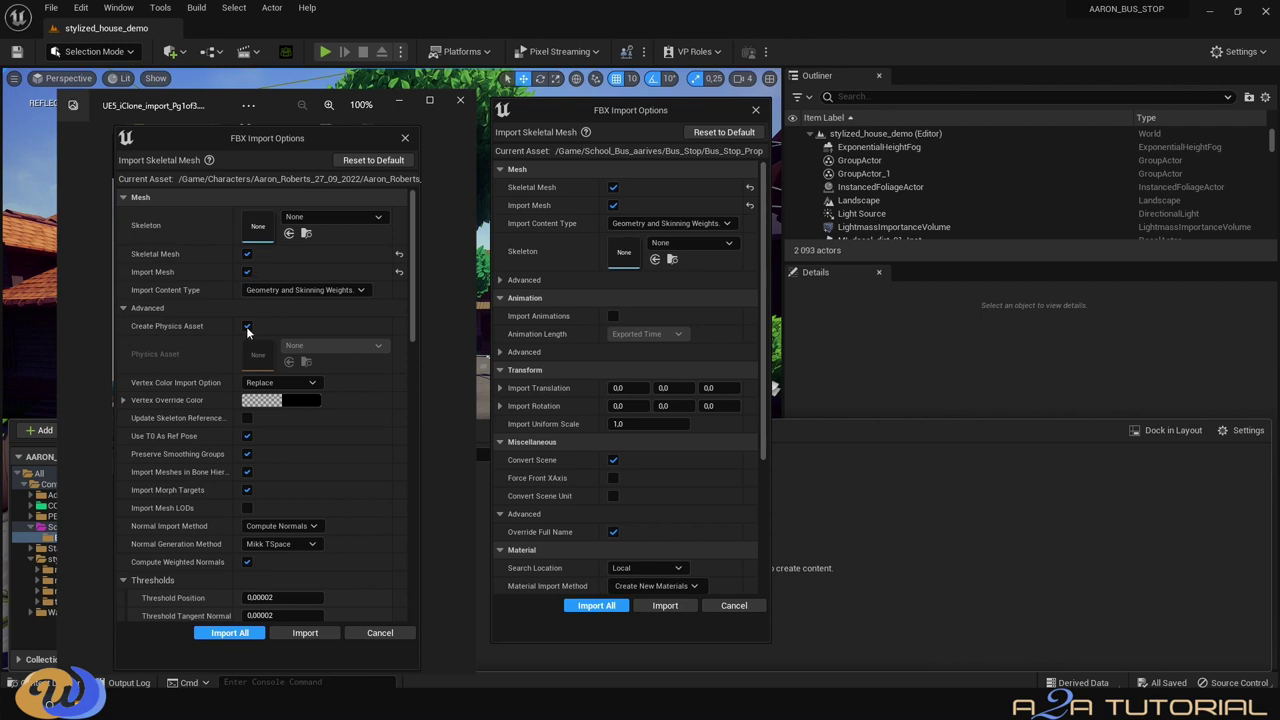
click(500, 281)
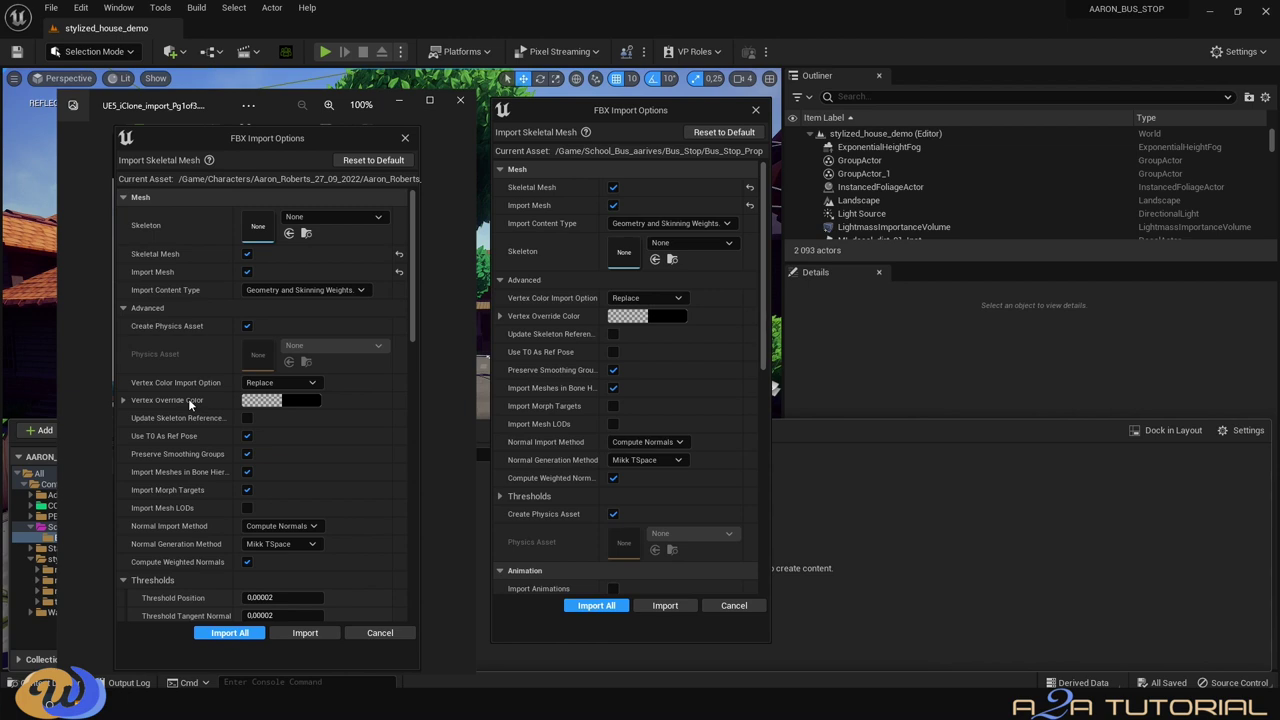
click(613, 352)
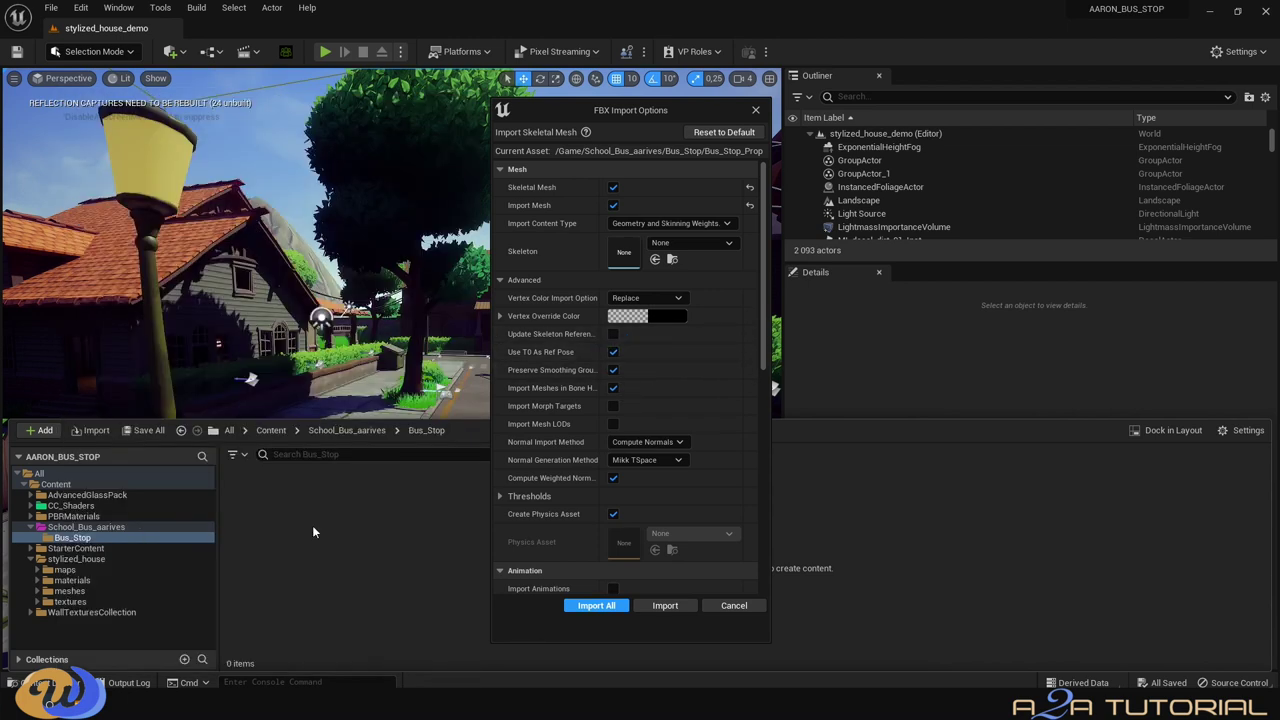
click(52, 688)
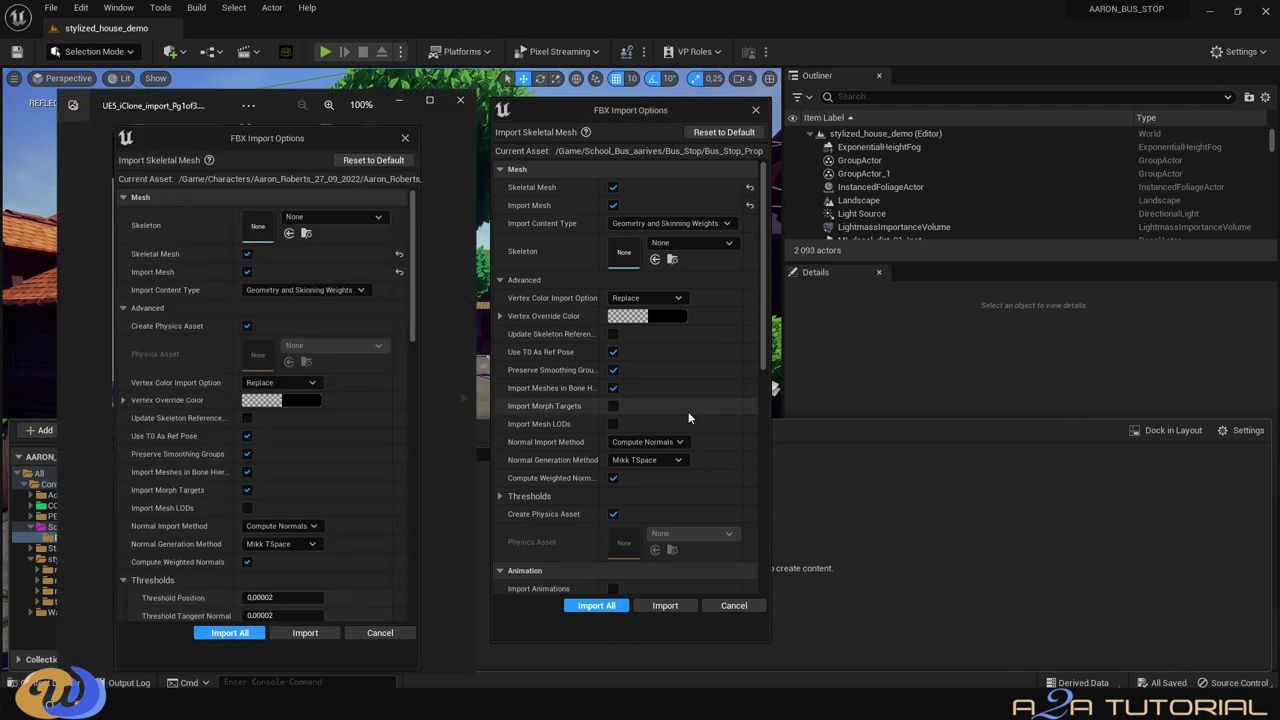
click(613, 406)
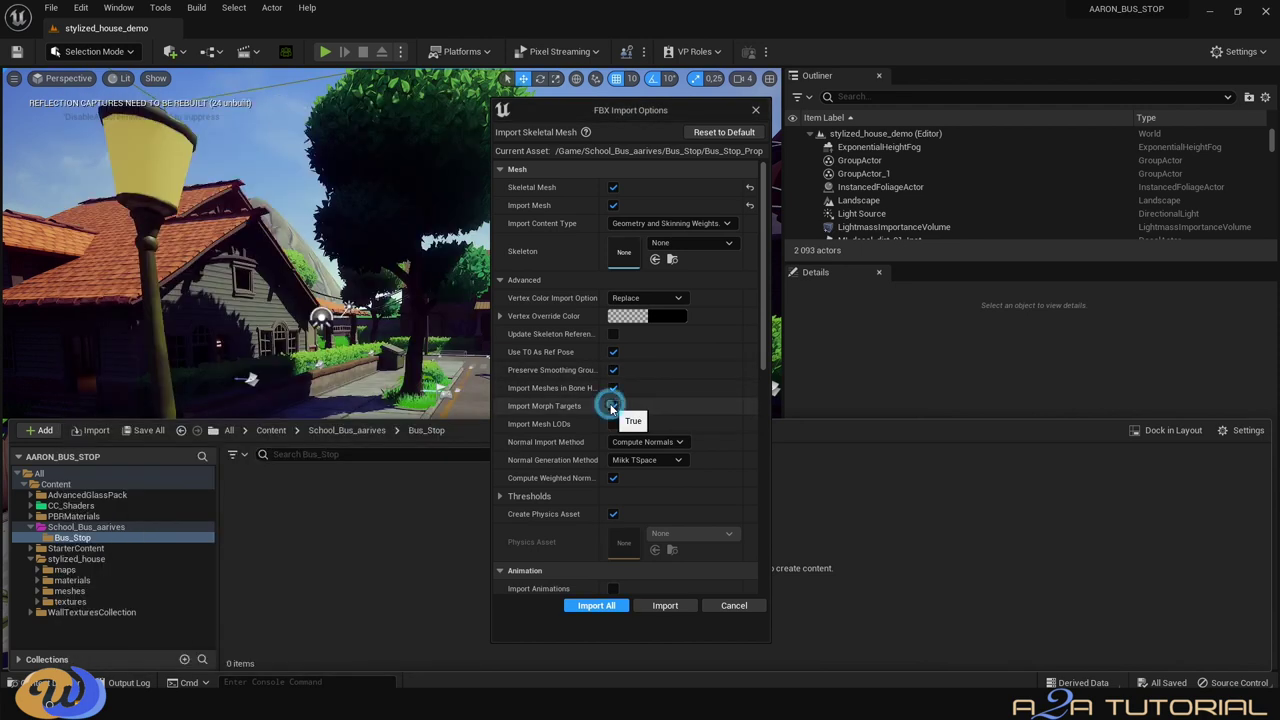
Enable Import Animations with Animation Length set to Animated Time, and turn on Use Default Sample Rate, matching the second reference page.
click(52, 688)
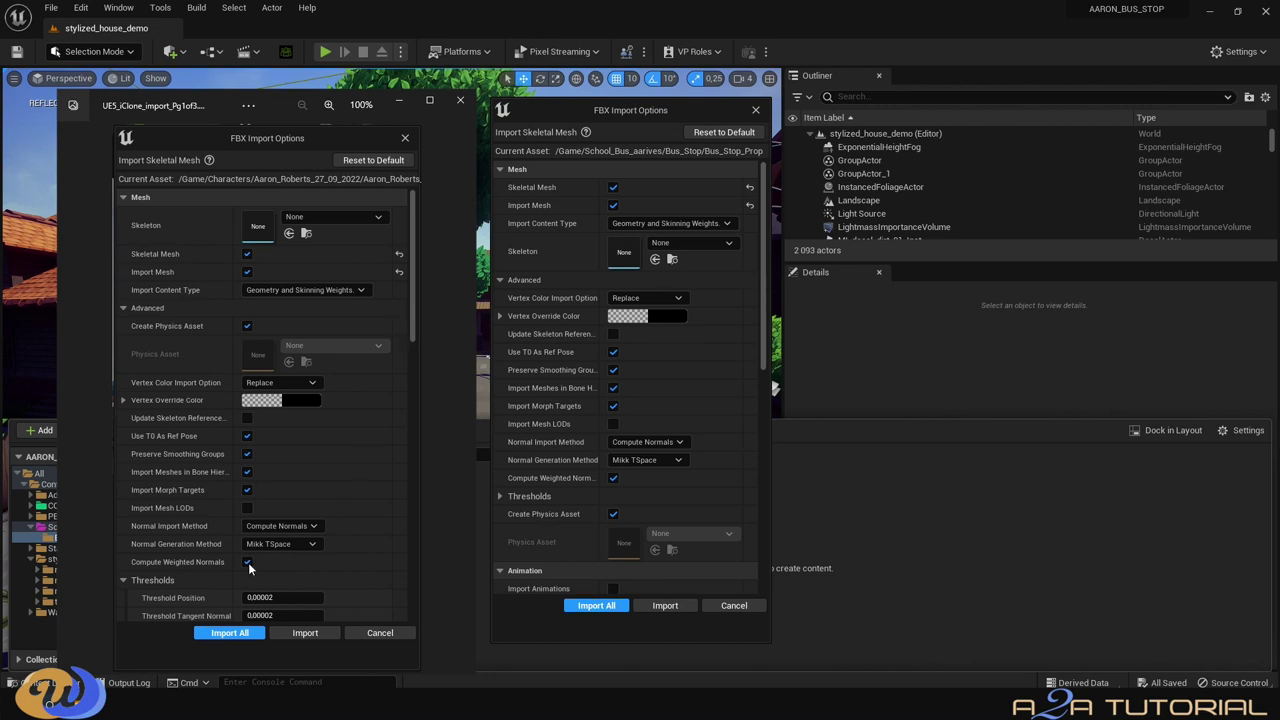
scroll(248, 568, down, 5)
drag(762, 322, 752, 510)
click(501, 206)
click(500, 397)
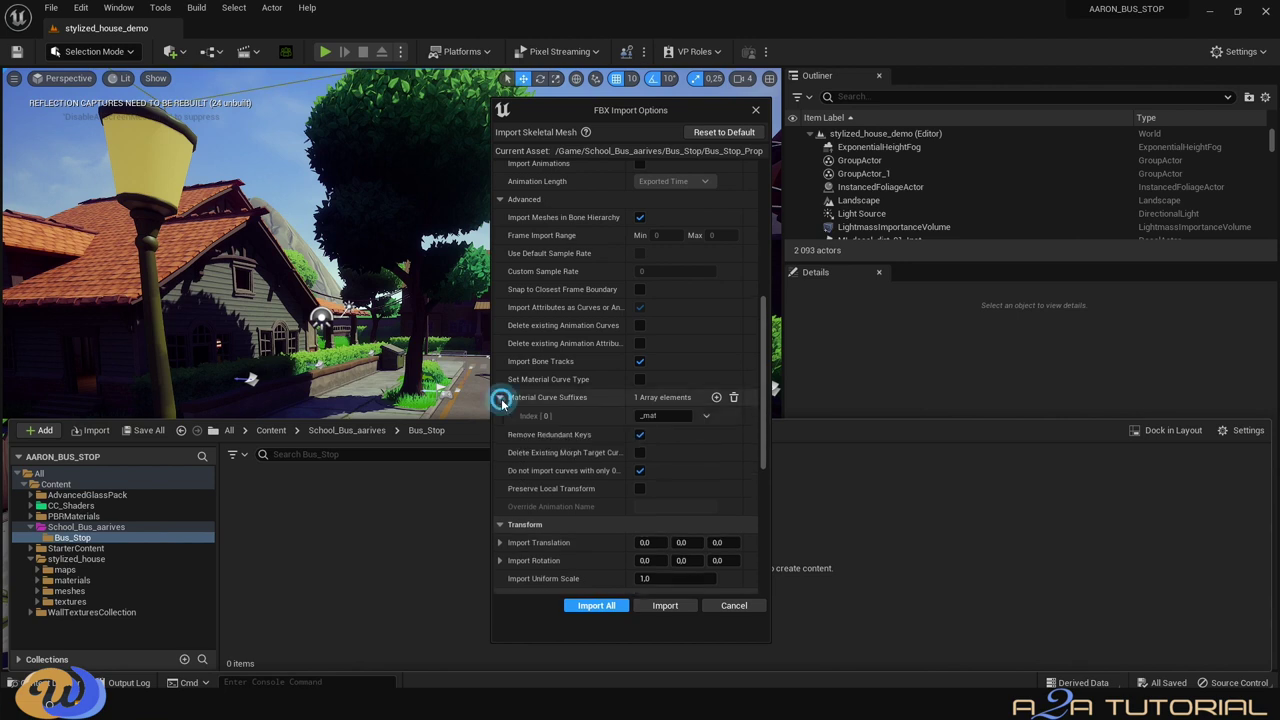
scroll(760, 392, up, 2)
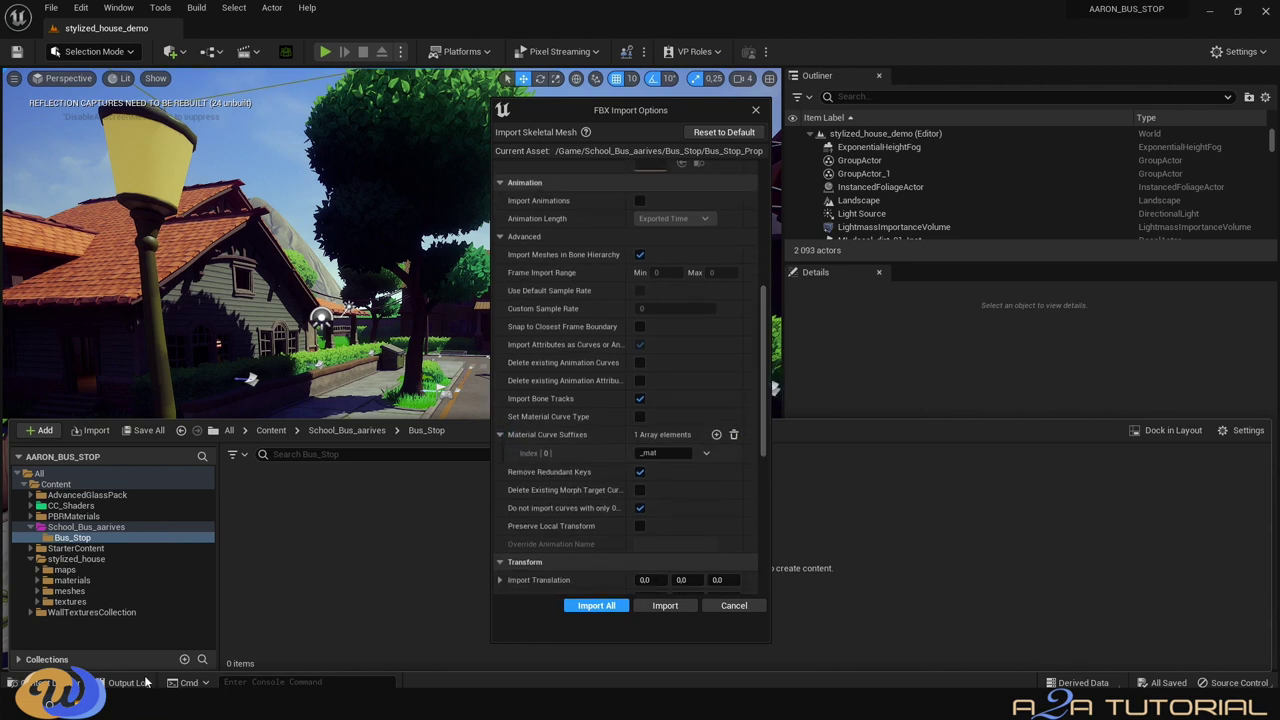
key(alt+Tab)
click(672, 218)
click(672, 238)
key(alt+Tab)
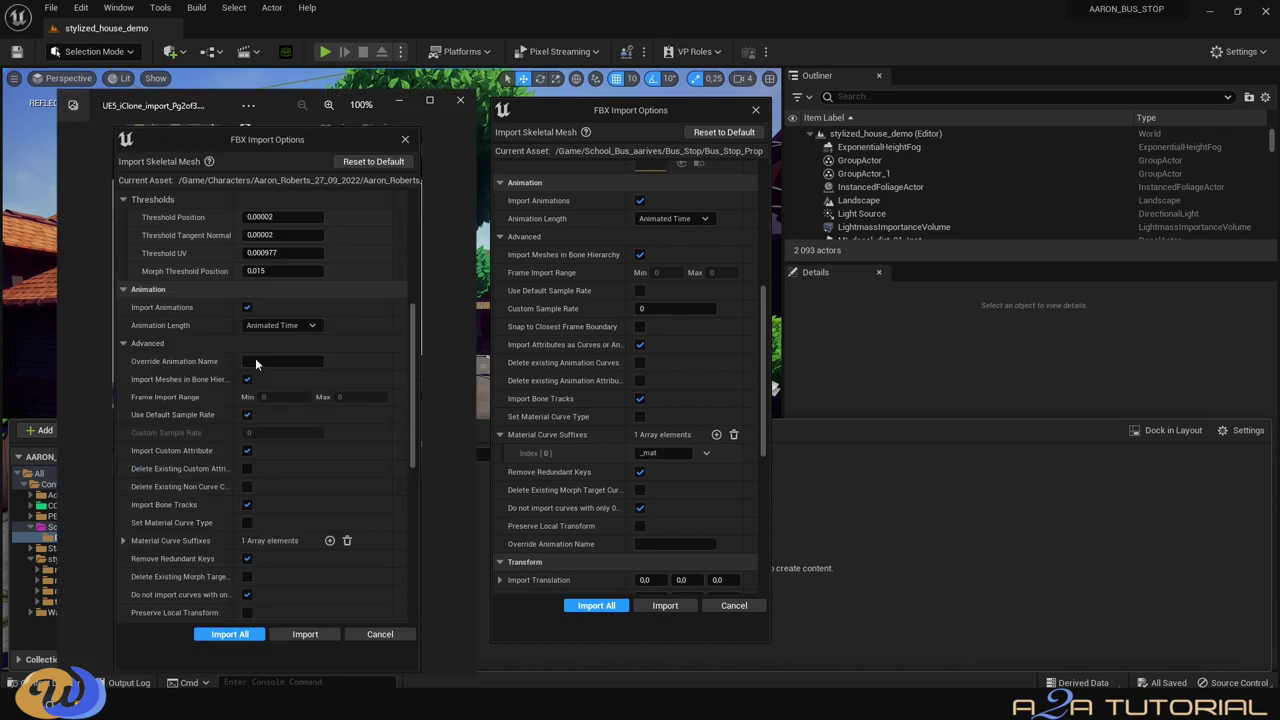
click(640, 290)
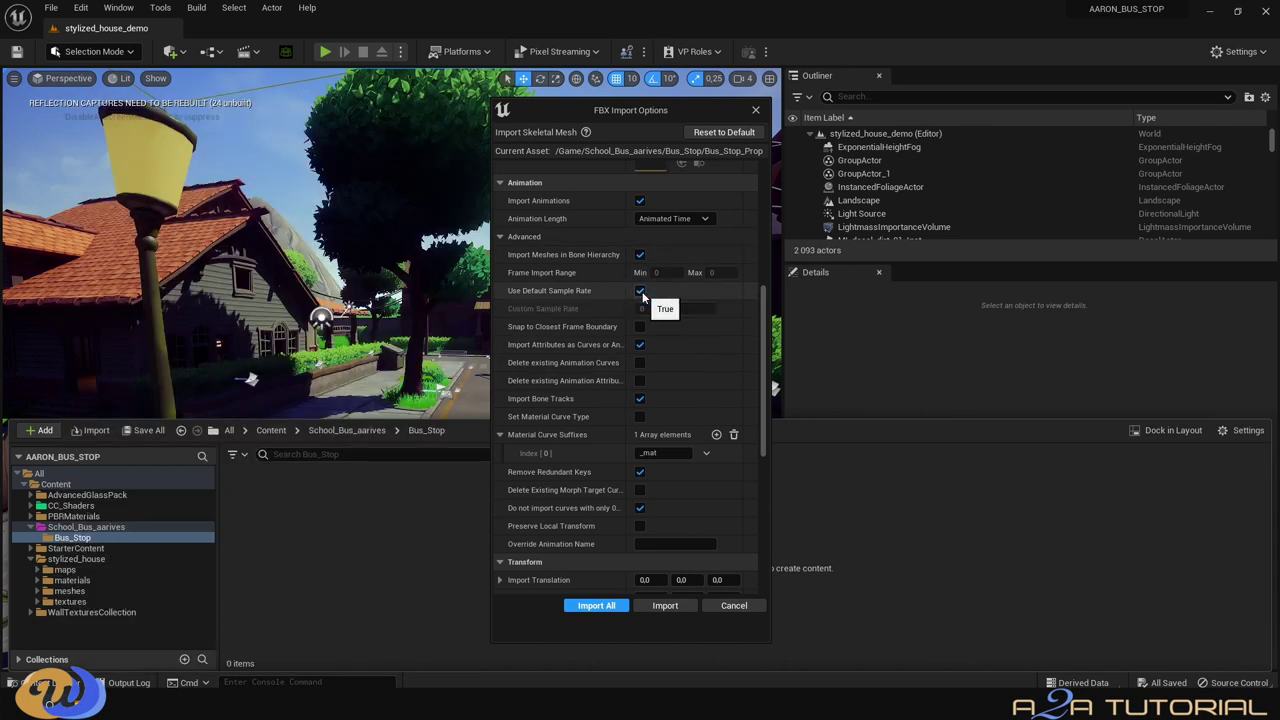
Check the remaining import options against the reference images, import all of Bus_Stop_Prop, and close the Message Log.
key(alt+Tab)
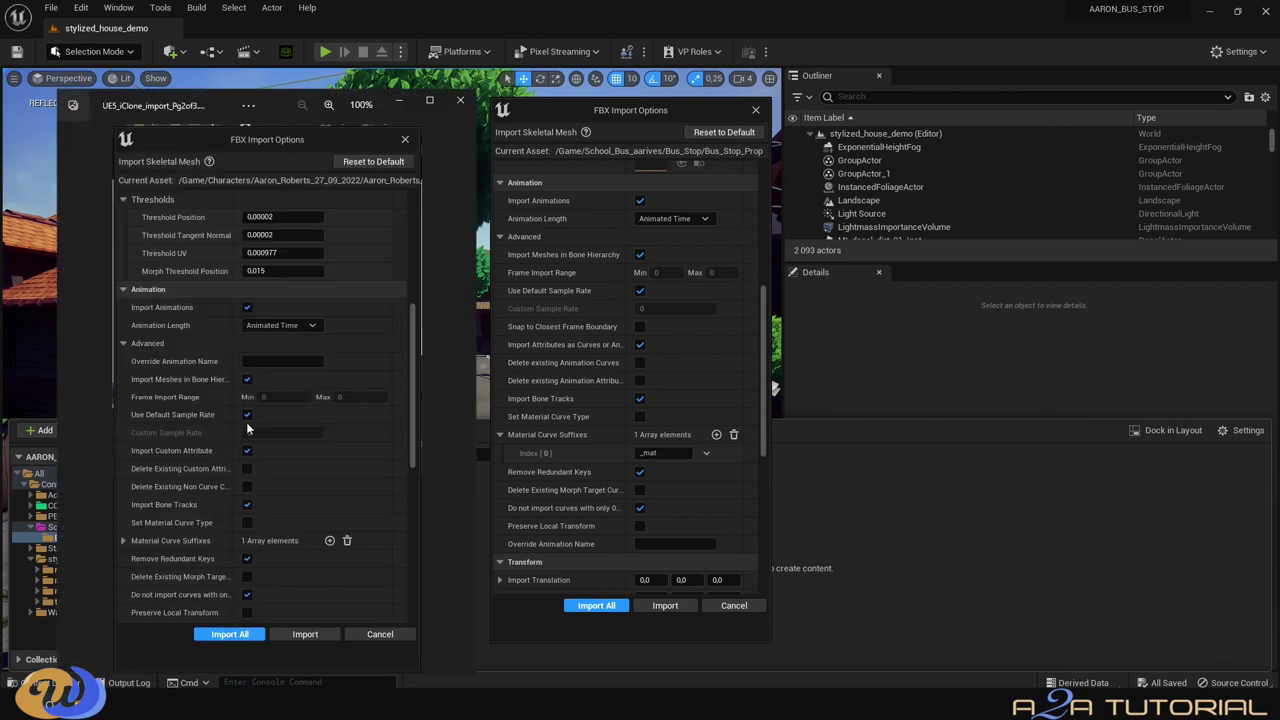
scroll(702, 503, down, 10)
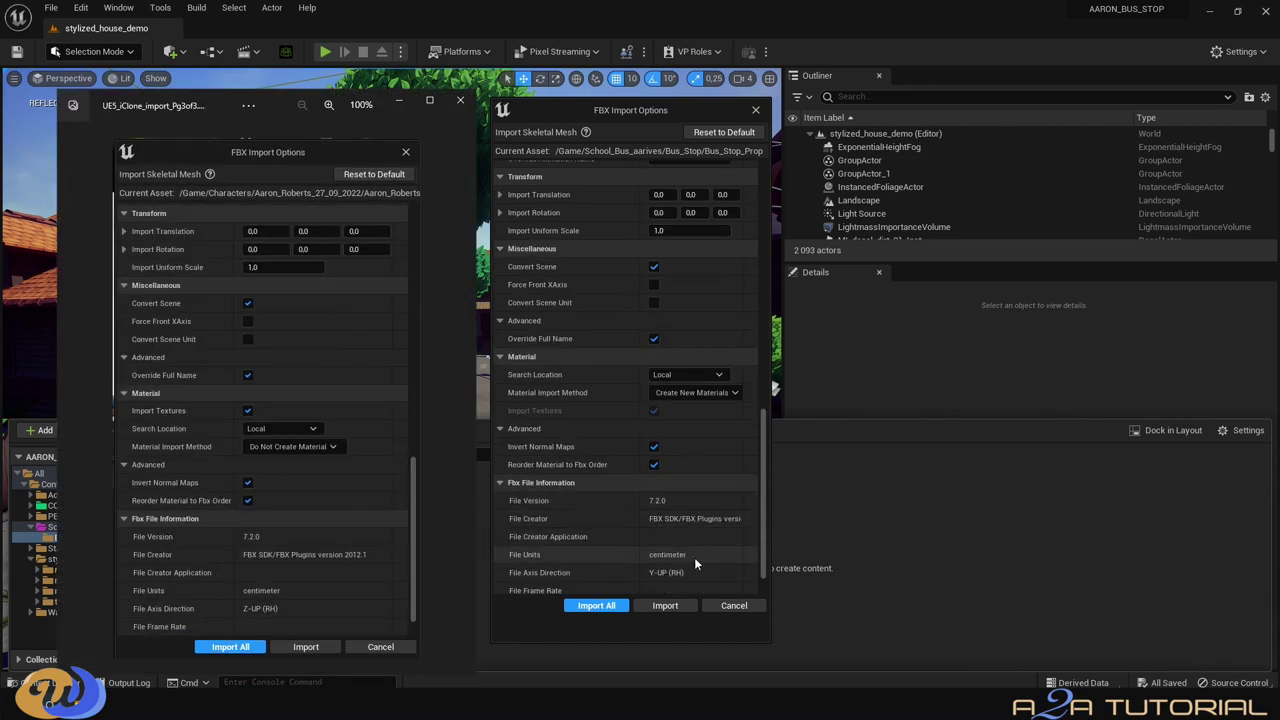
click(757, 552)
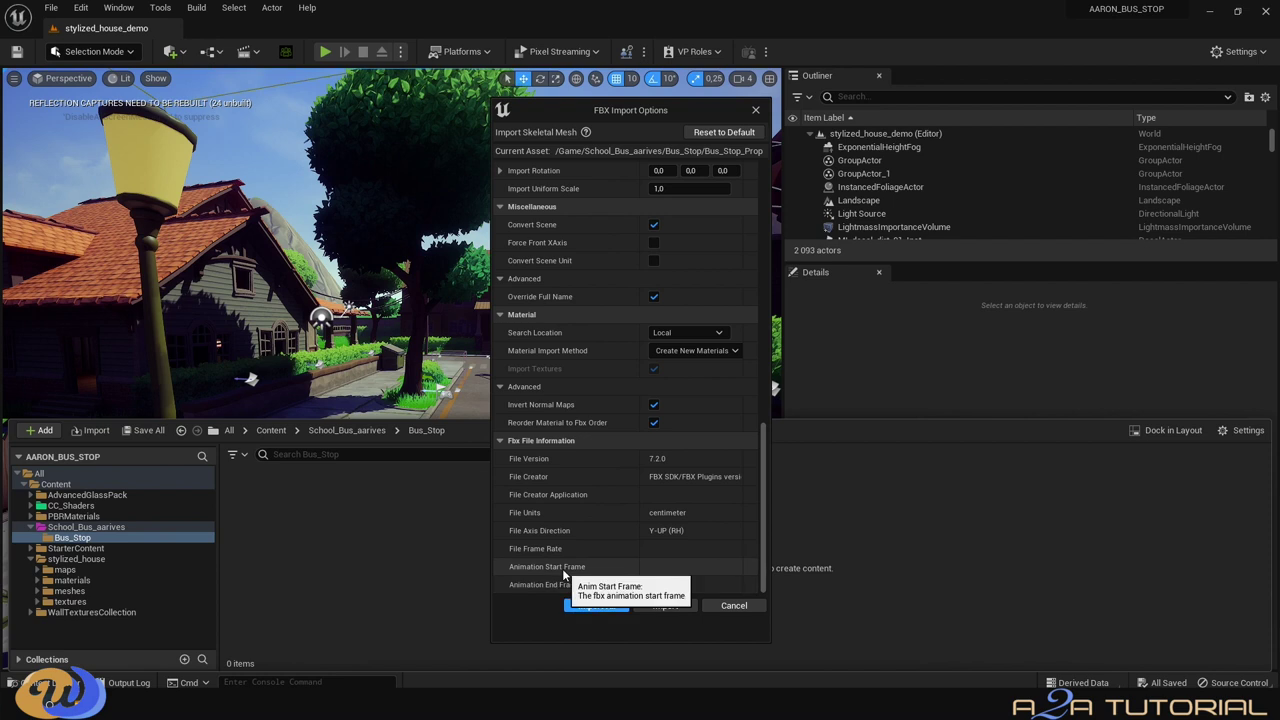
key(alt+Tab)
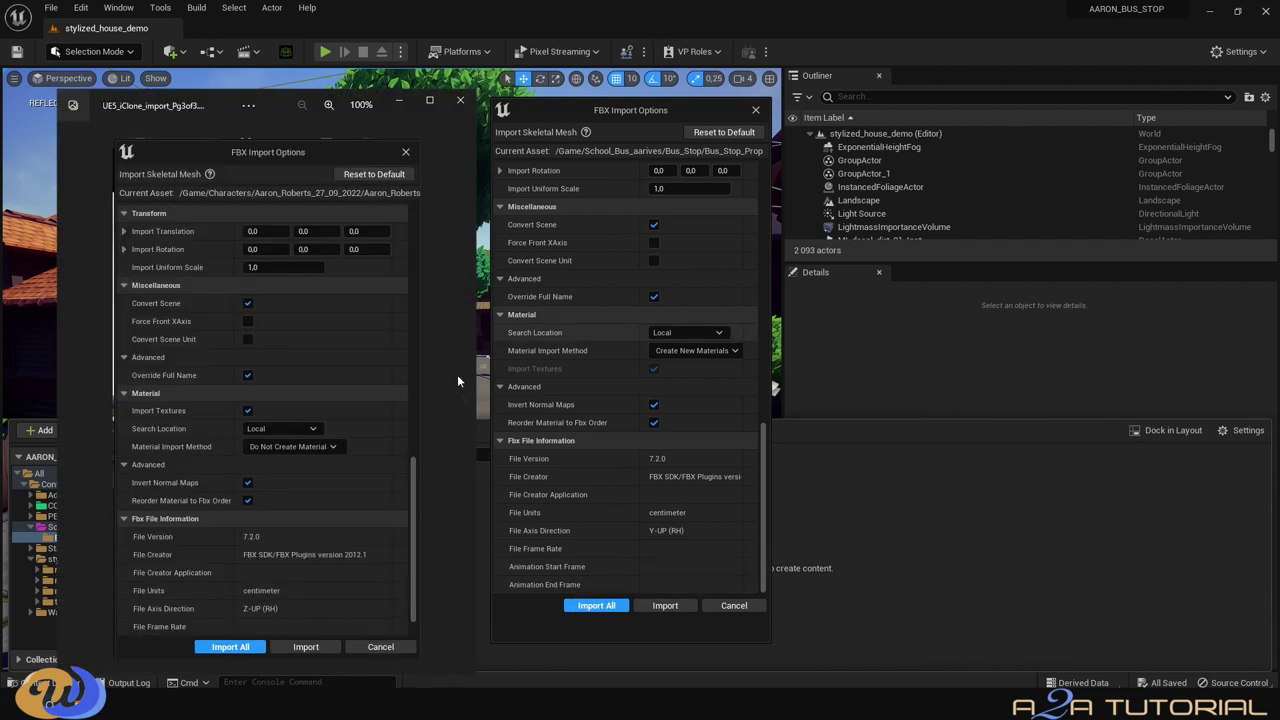
click(460, 100)
click(597, 605)
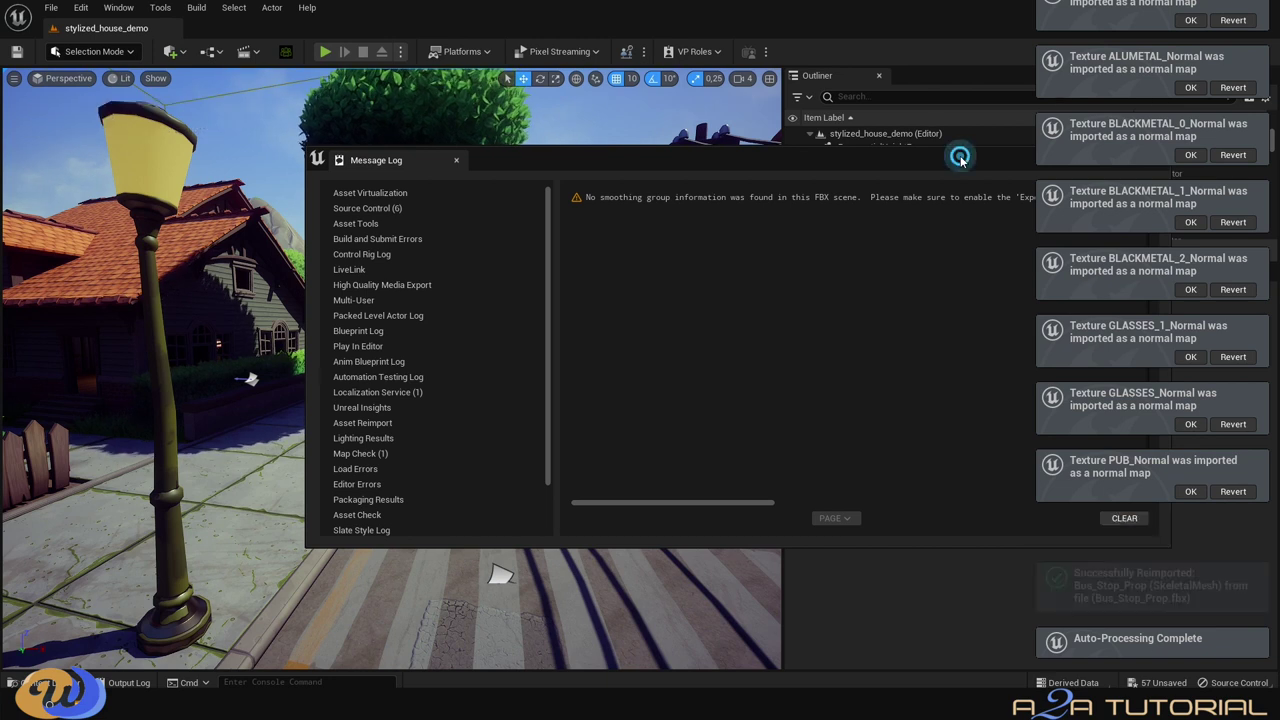
click(1156, 158)
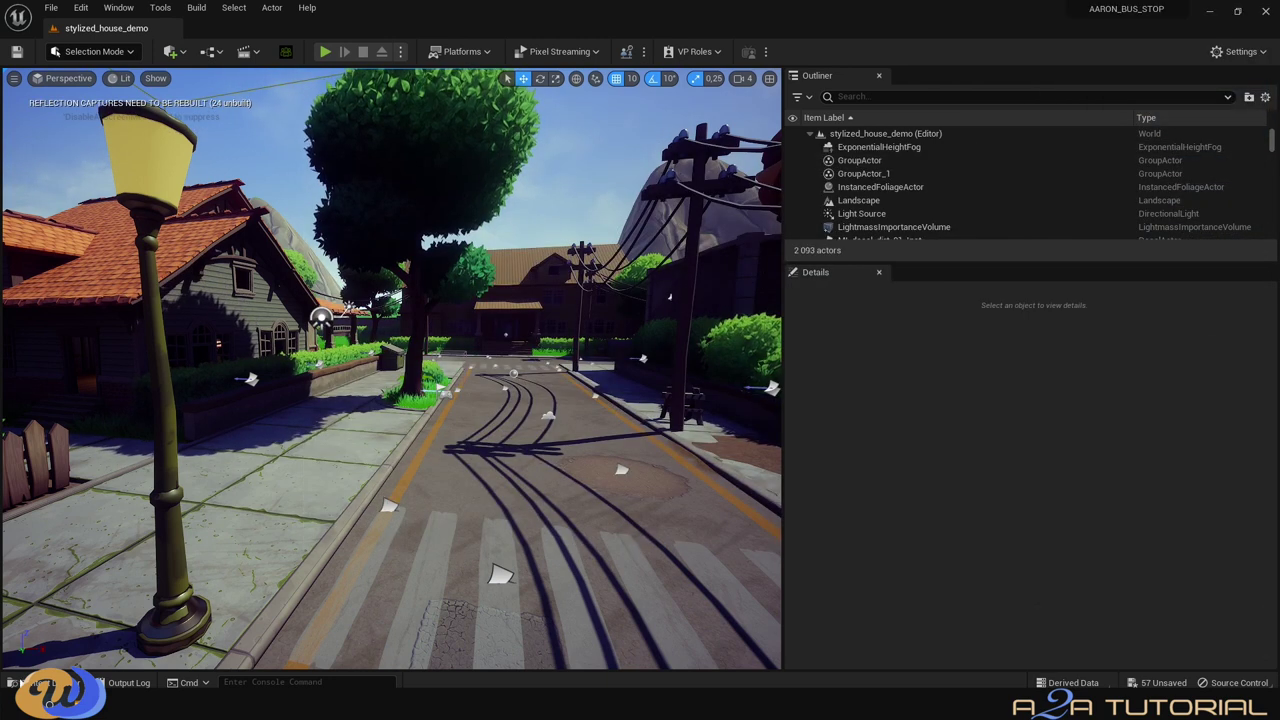
Check the imported Bus_Stop assets and place the Bus_Stop_Prop skeletal mesh on the sidewalk in the level.
click(40, 682)
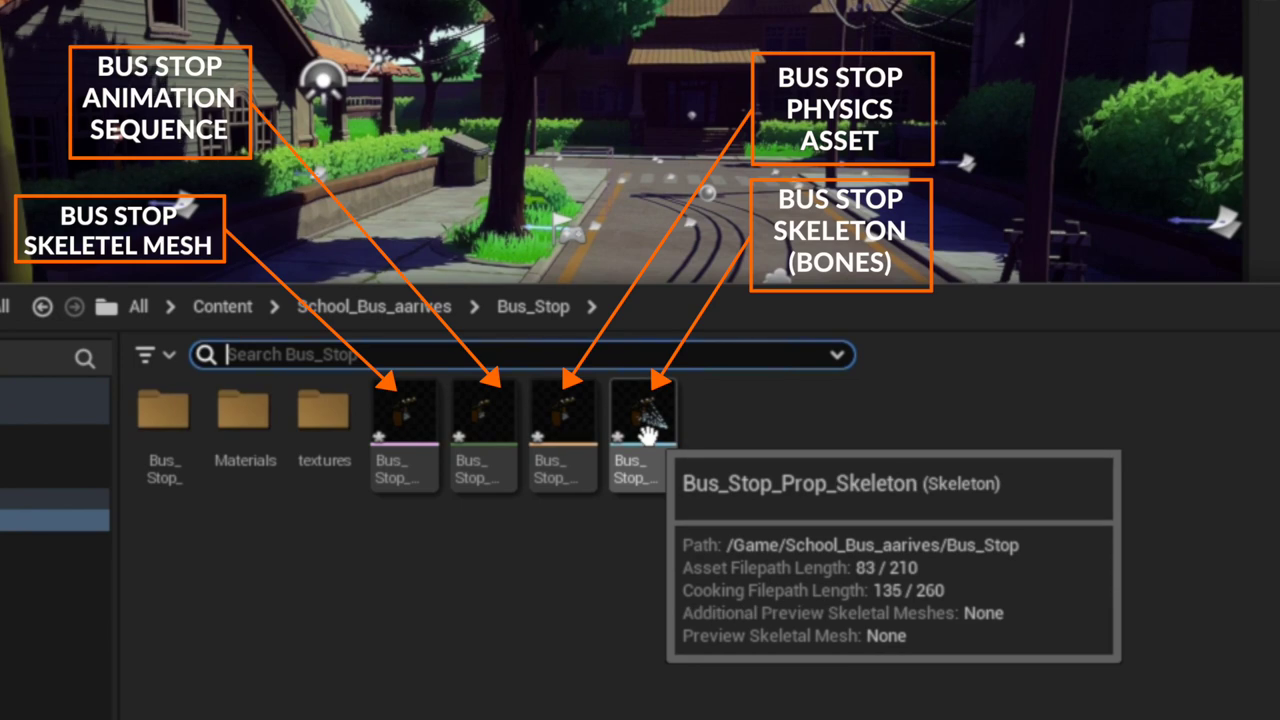
mouse_move(422, 432)
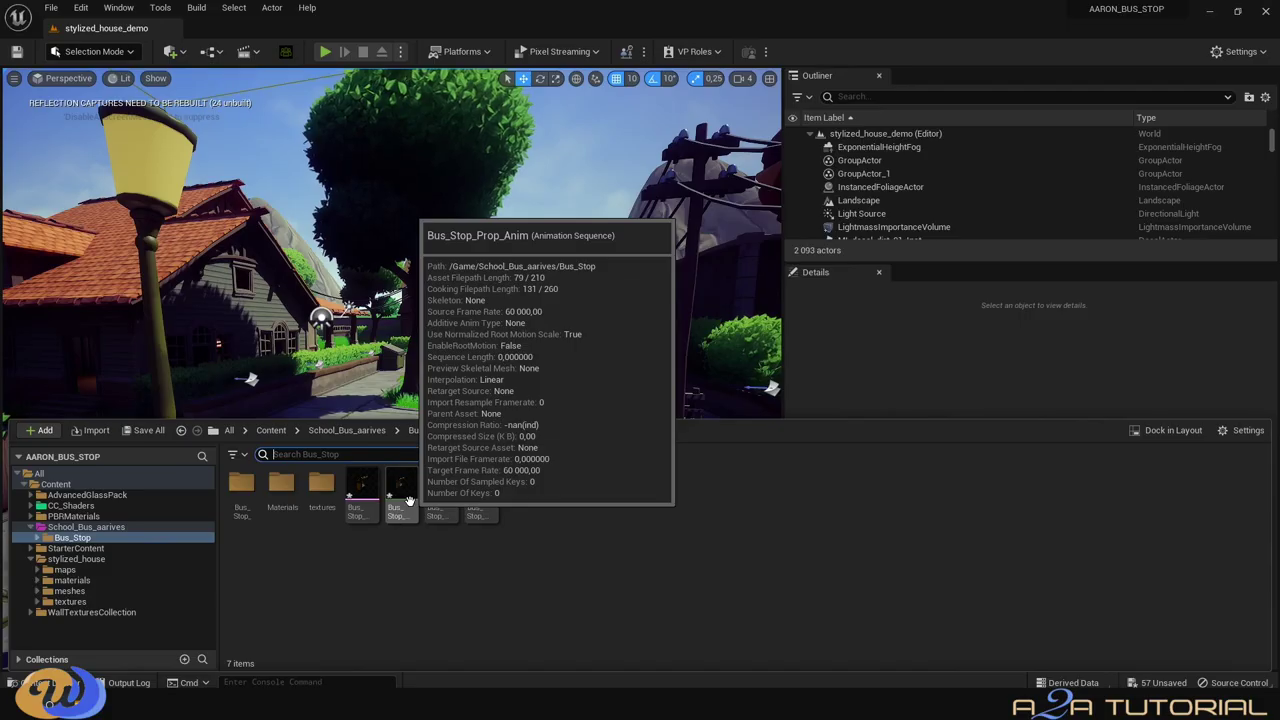
mouse_move(553, 446)
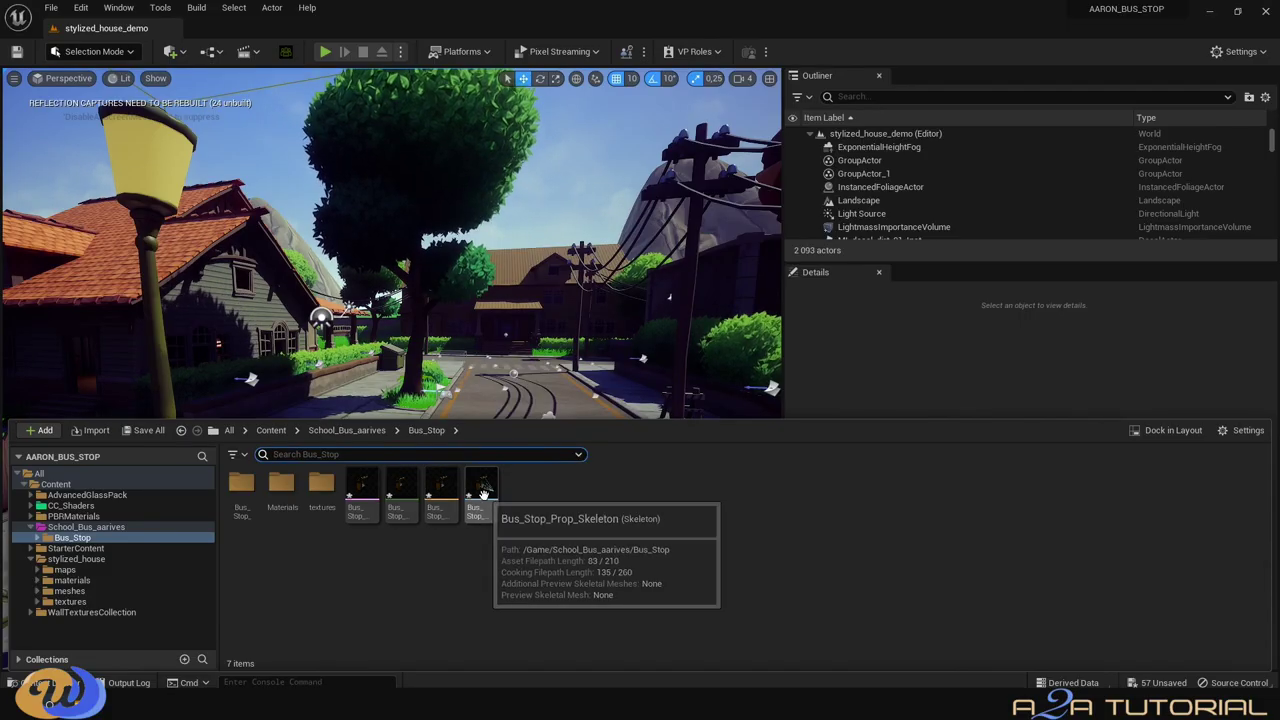
drag(361, 490, 340, 400)
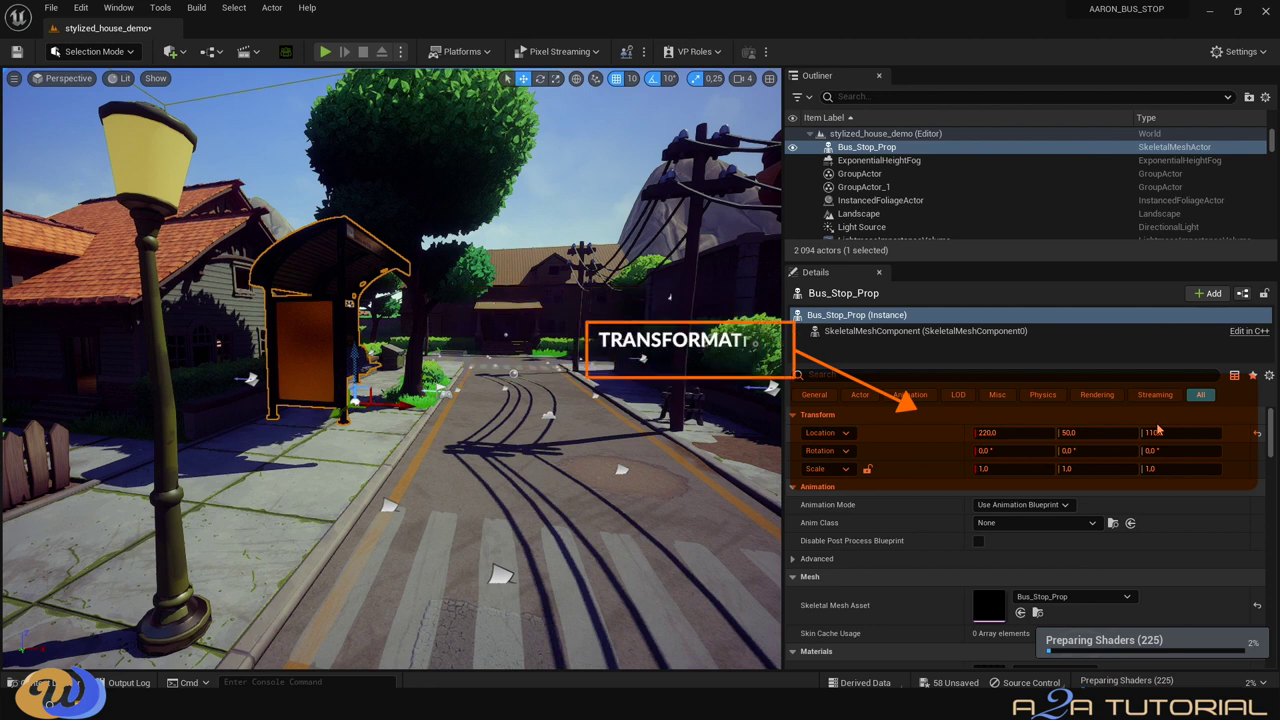
Set the Bus_Stop_Prop actor's location to 0, 0, 0.
click(1003, 434)
text(0)
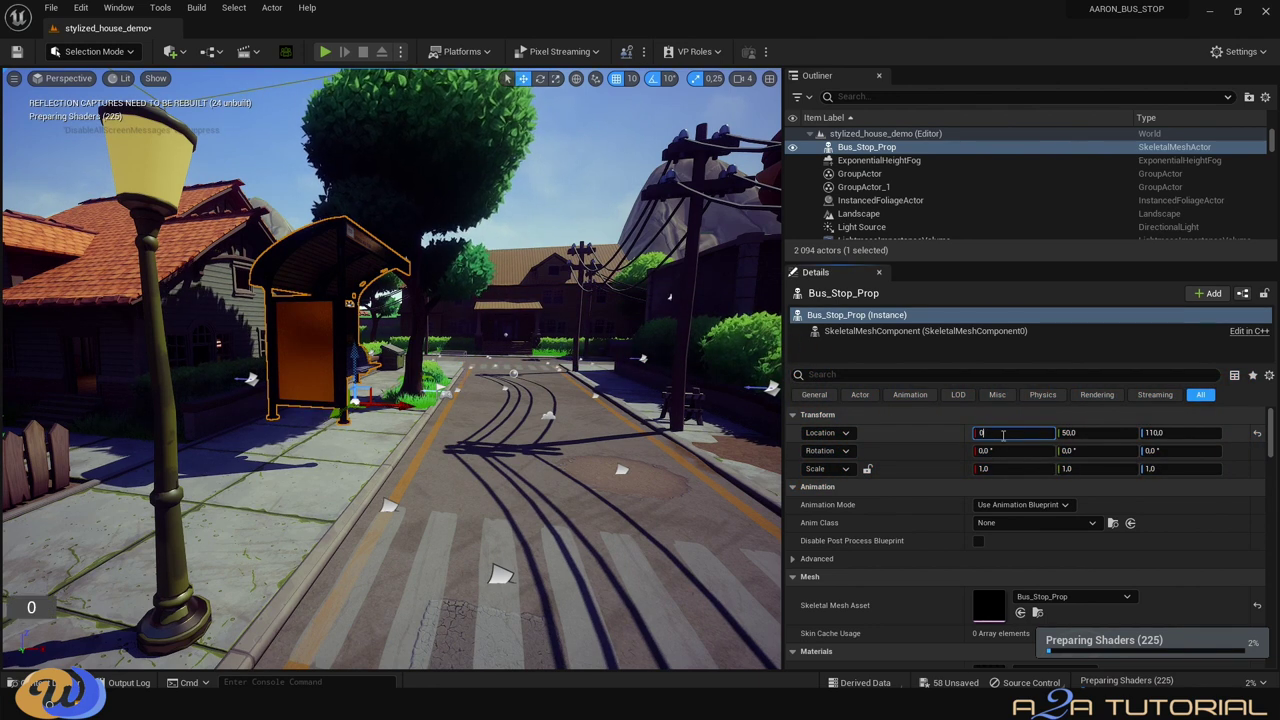
key(Return)
click(1080, 432)
text(0)
key(Return)
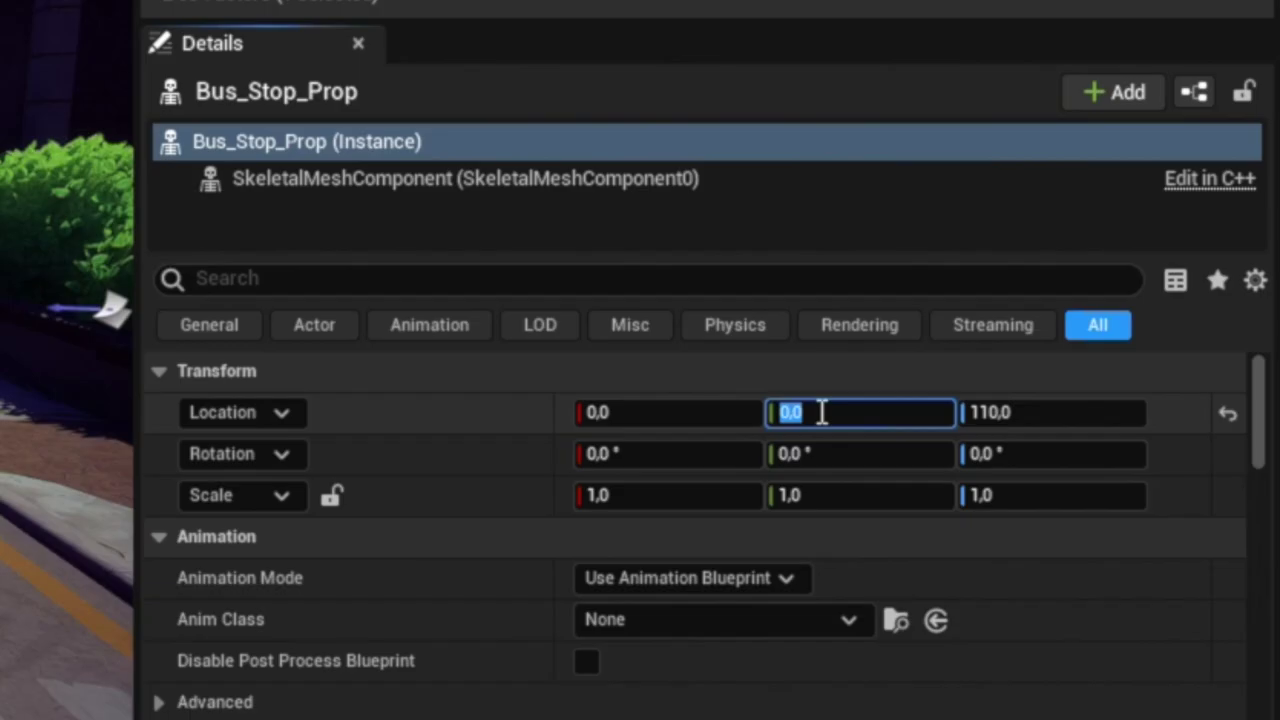
click(1015, 413)
click(1018, 413)
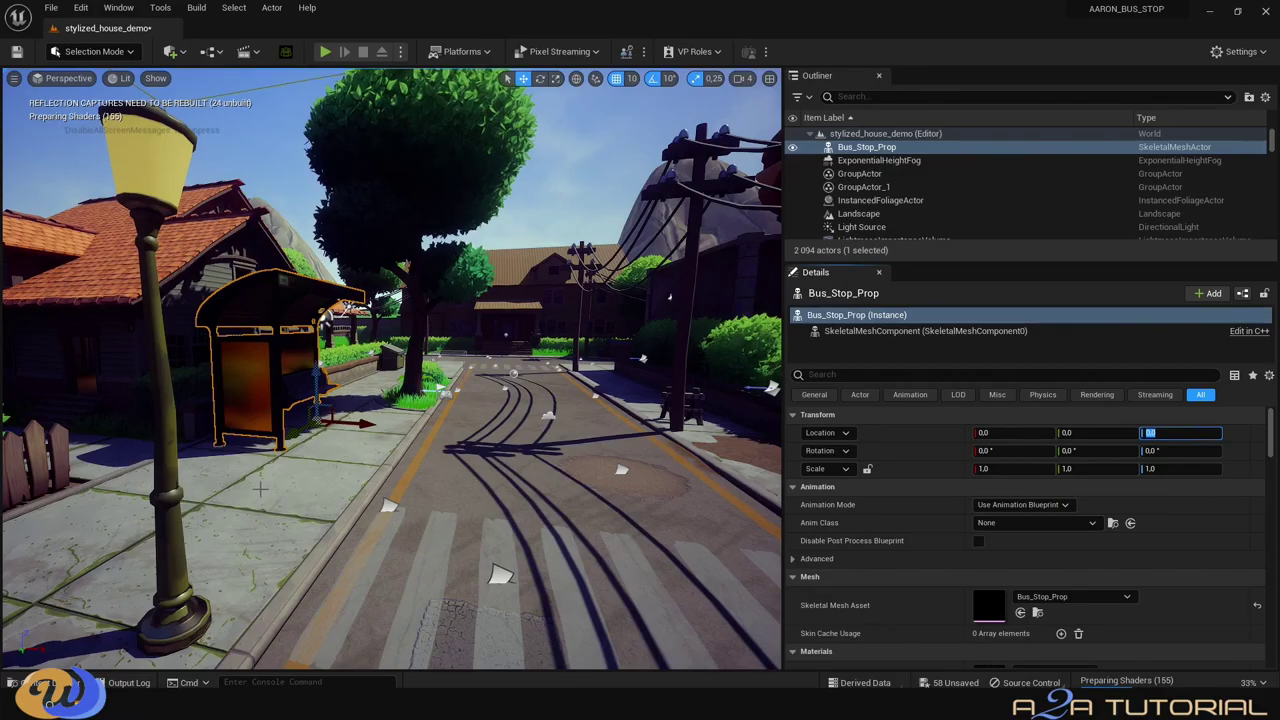
Add a Point Light inside the bus stop shelter, beneath its roof.
mouse_move(250, 460)
mouse_down()
mouse_move(252, 440)
mouse_move(250, 460)
mouse_up()
right_drag(250, 460, 180, 127)
click(172, 51)
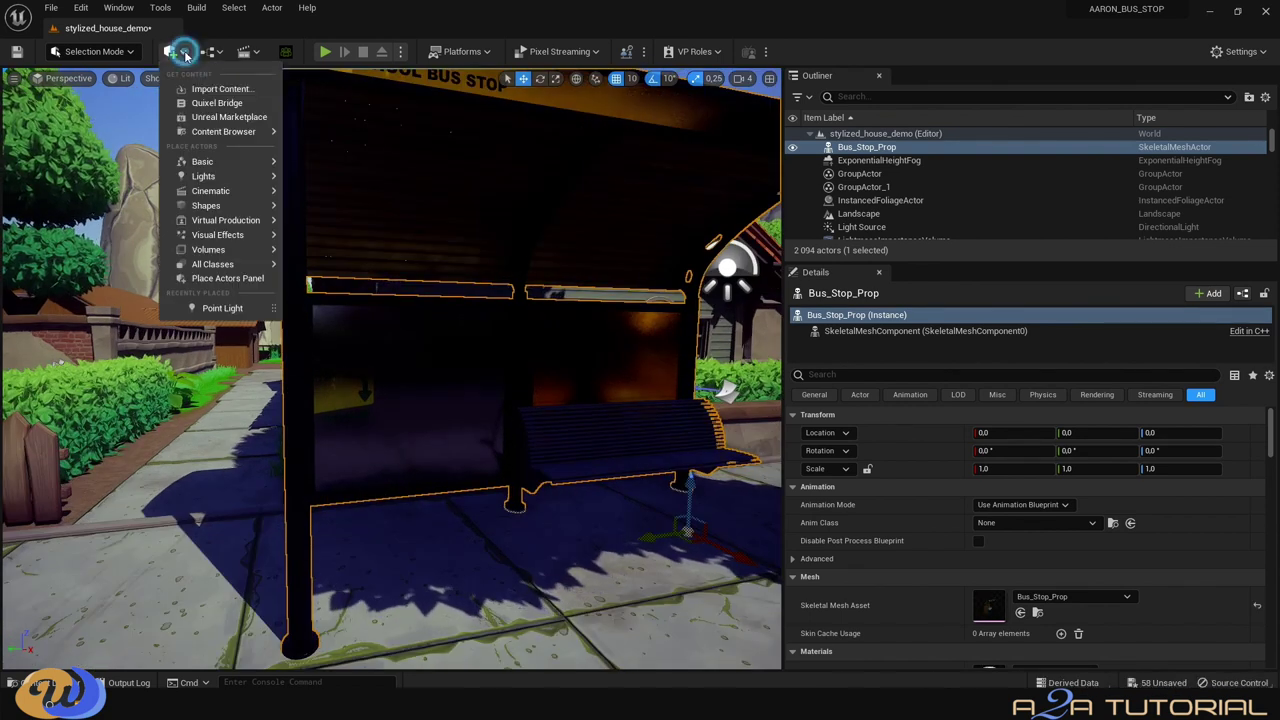
mouse_move(212, 163)
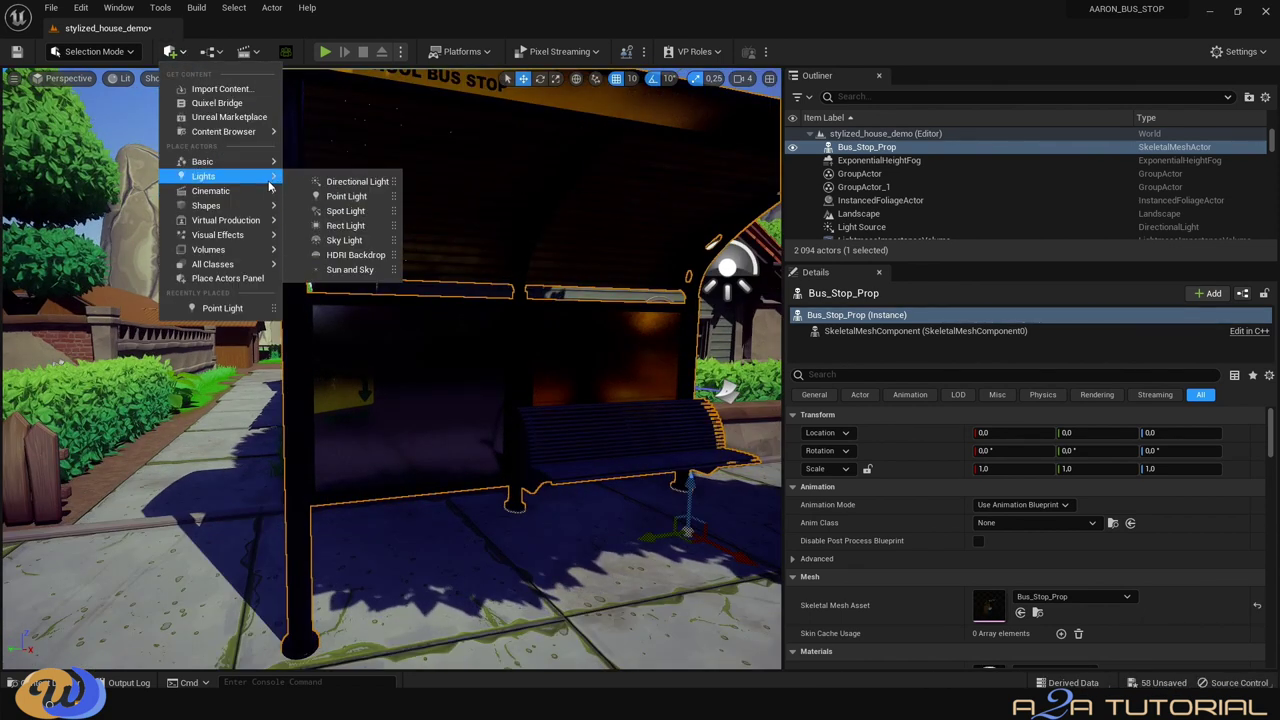
click(338, 196)
drag(409, 357, 557, 402)
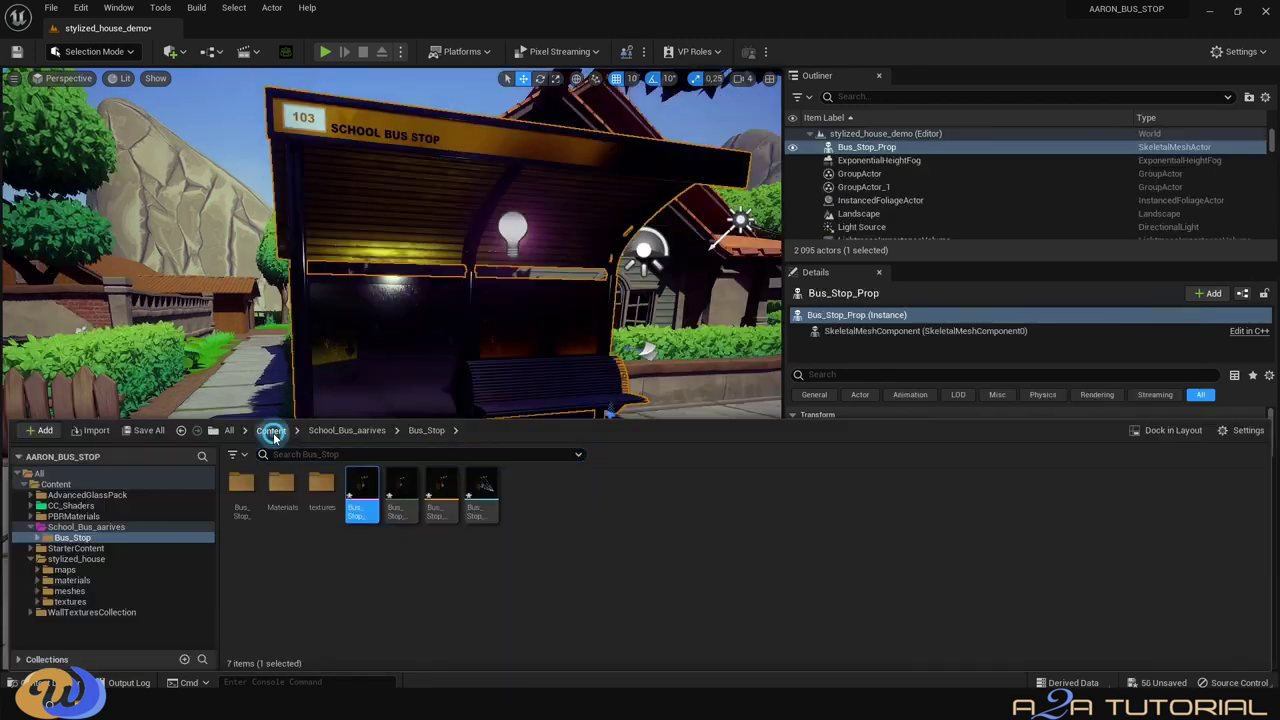
Apply the brushed iron material from PBRMaterials/Metal/Iron_Brushed to the bus stop's metal frame.
click(55, 484)
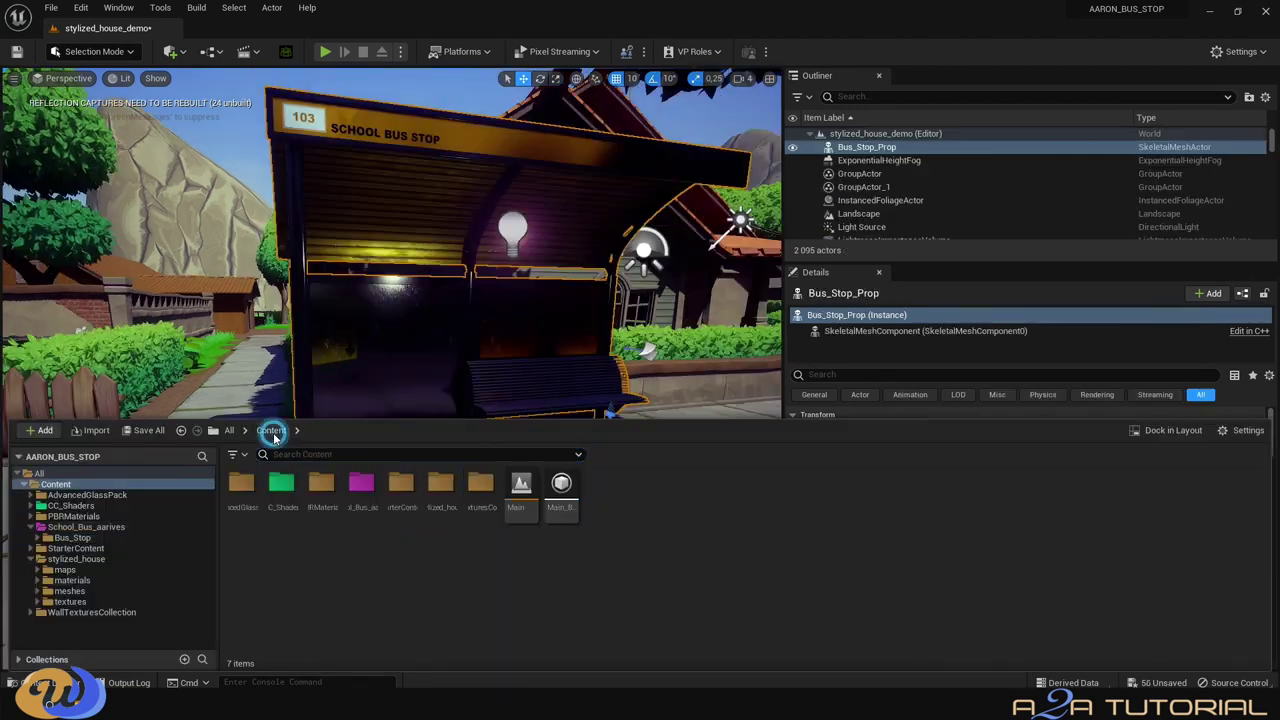
double_click(322, 484)
double_click(561, 484)
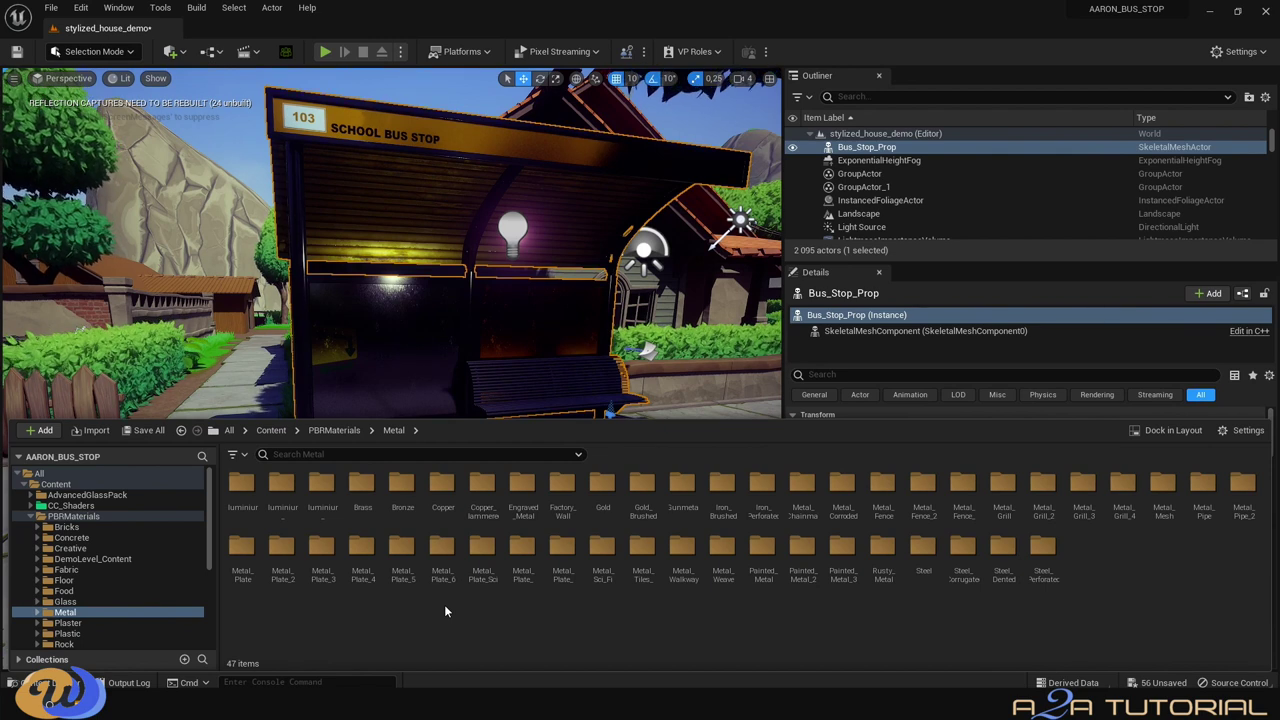
double_click(722, 484)
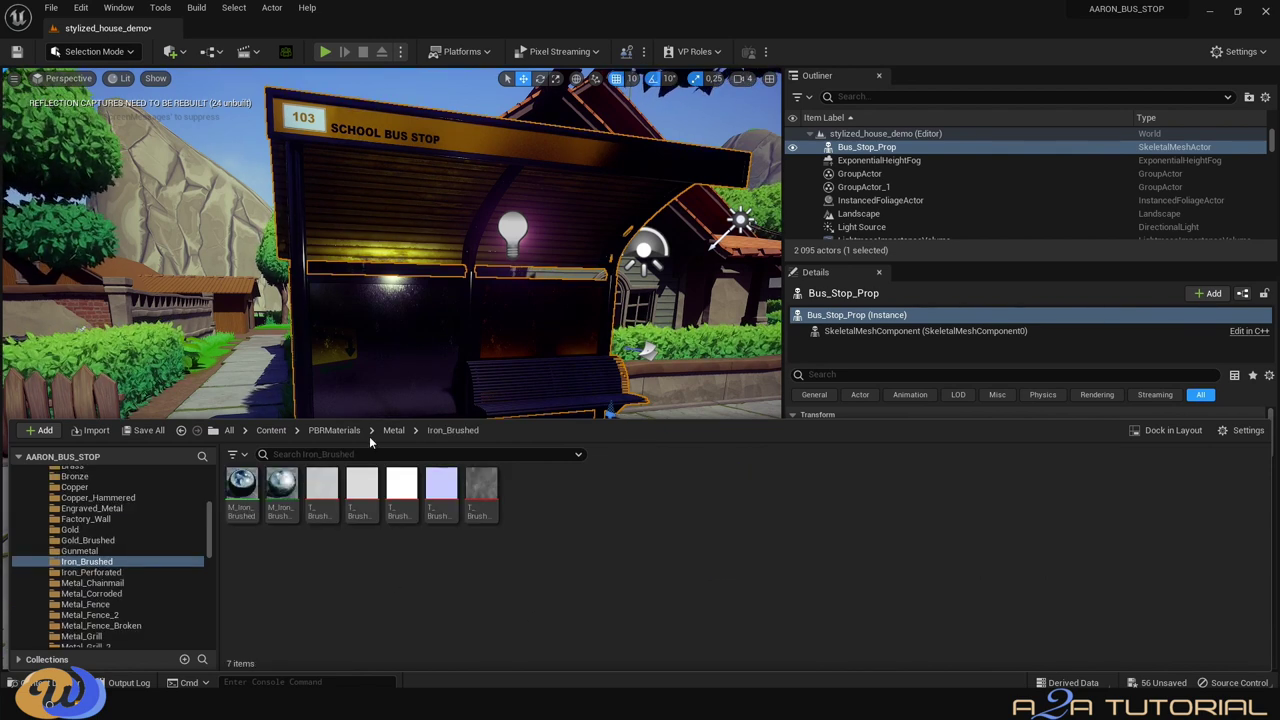
scroll(424, 395, down, 3)
right_drag(424, 395, 460, 390)
key(ctrl+space)
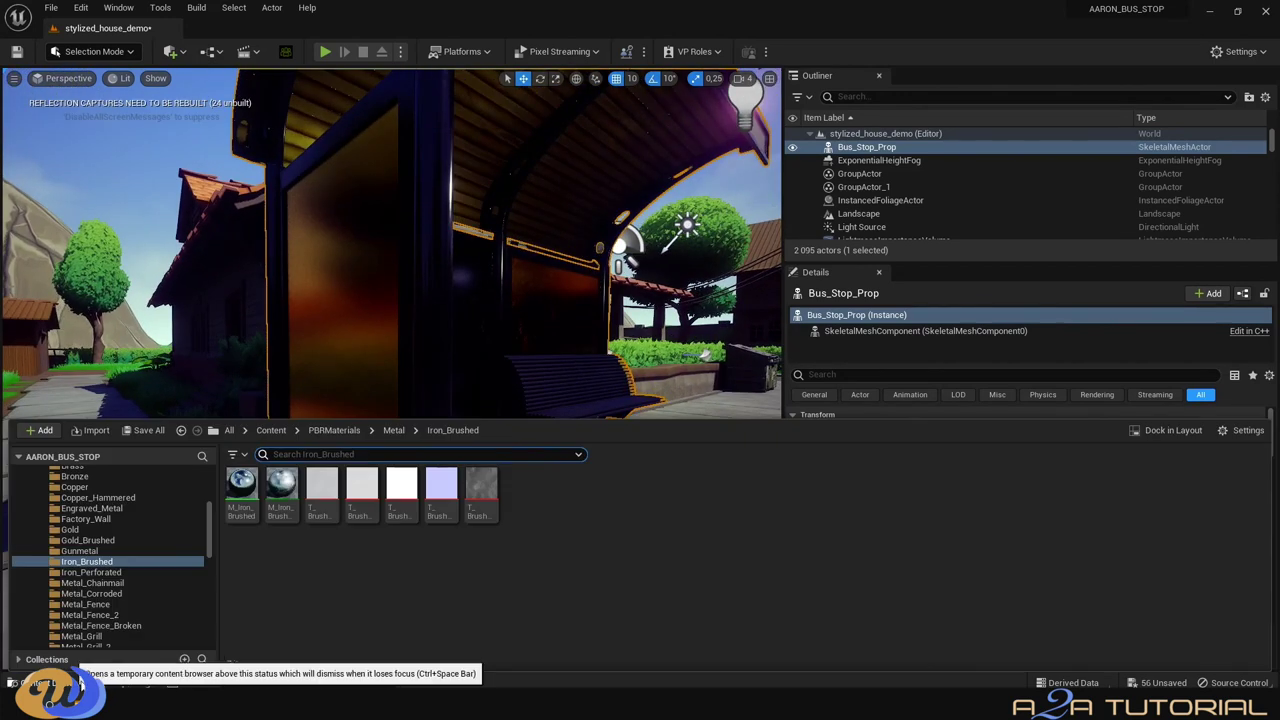
mouse_move(281, 585)
mouse_down()
mouse_move(400, 525)
mouse_move(434, 438)
mouse_up()
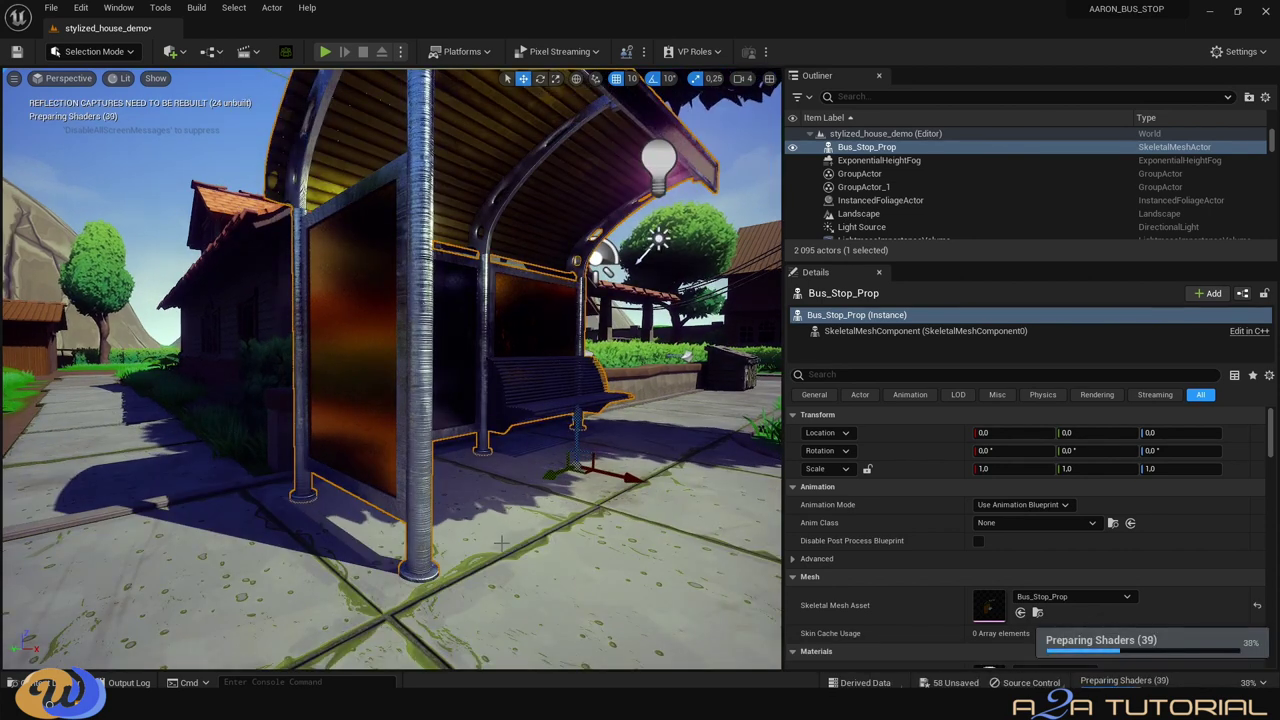
Apply M_Plastic_Smooth_Inst from PBRMaterials/Plastic/Plastic_Smooth to the remaining dark panels of the bus stop shelter.
right_drag(443, 538, 705, 465)
click(771, 470)
click(38, 682)
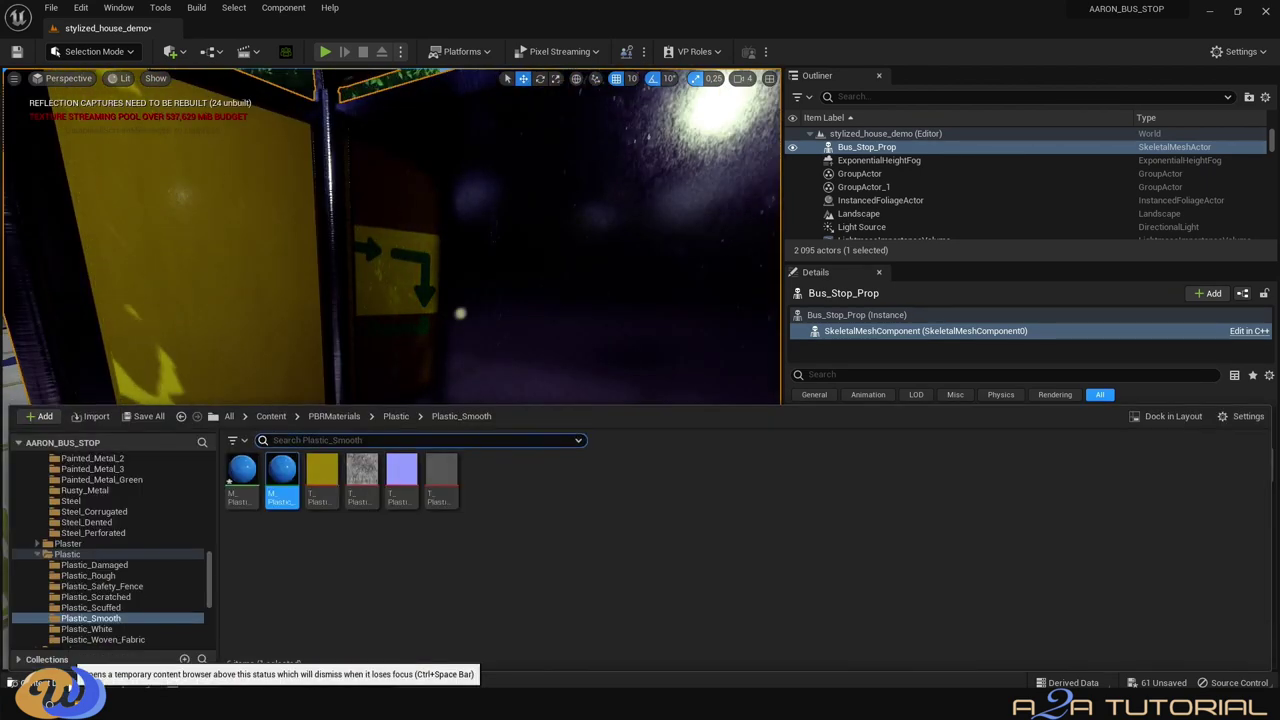
drag(280, 470, 512, 496)
right_drag(512, 496, 565, 470)
click(38, 682)
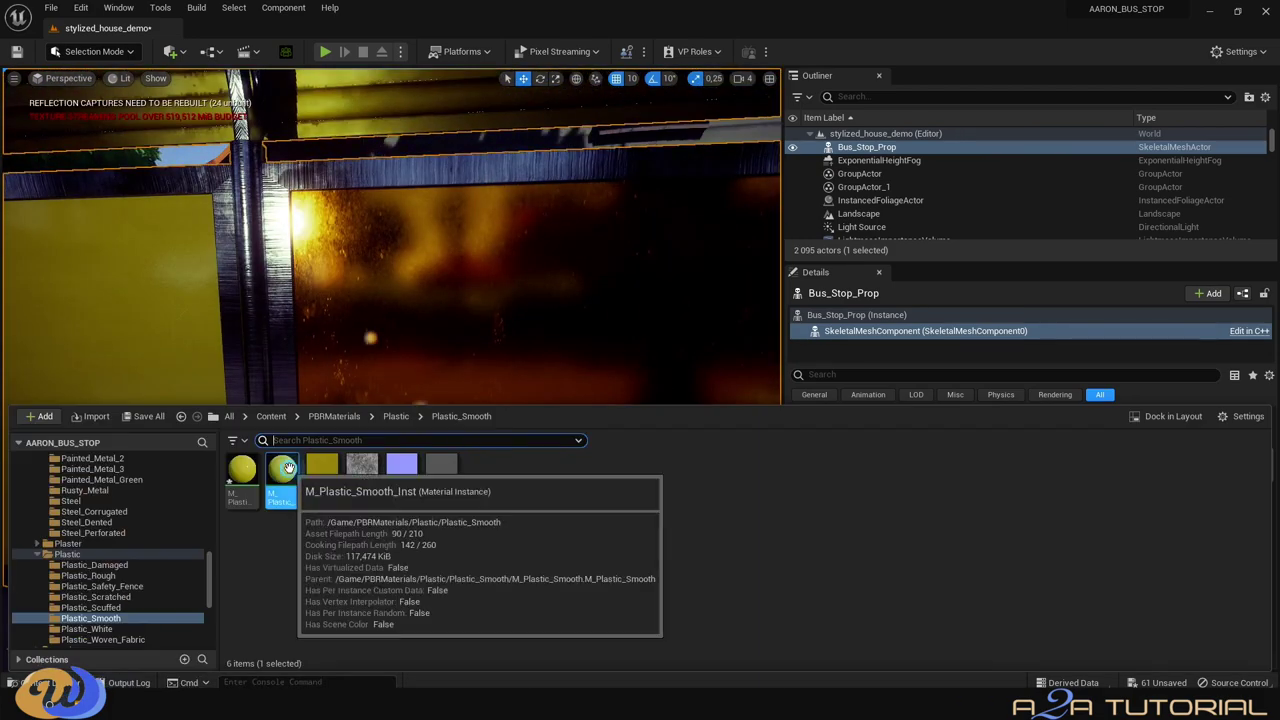
drag(287, 468, 497, 351)
right_drag(497, 351, 460, 430)
right_drag(287, 511, 340, 500)
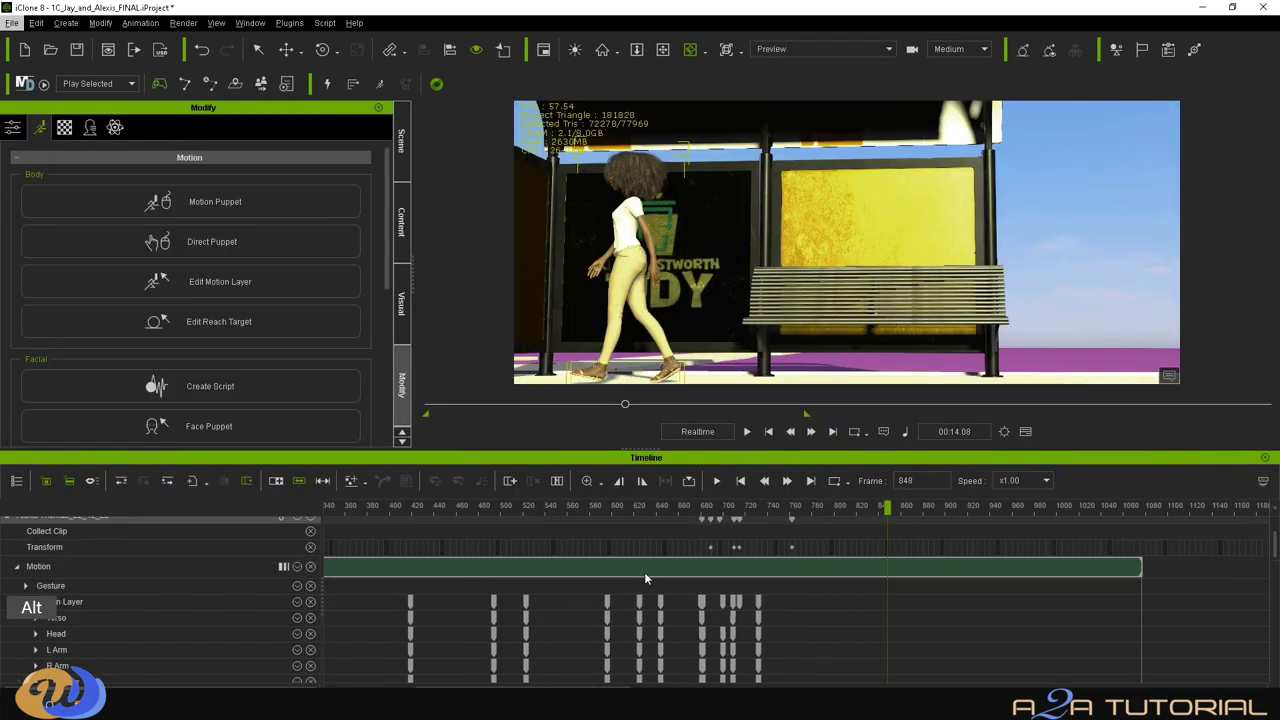
In iClone, flatten all layers of the seated girl's motion clip and apply Flatten All Motion With Constraint.
click(644, 572)
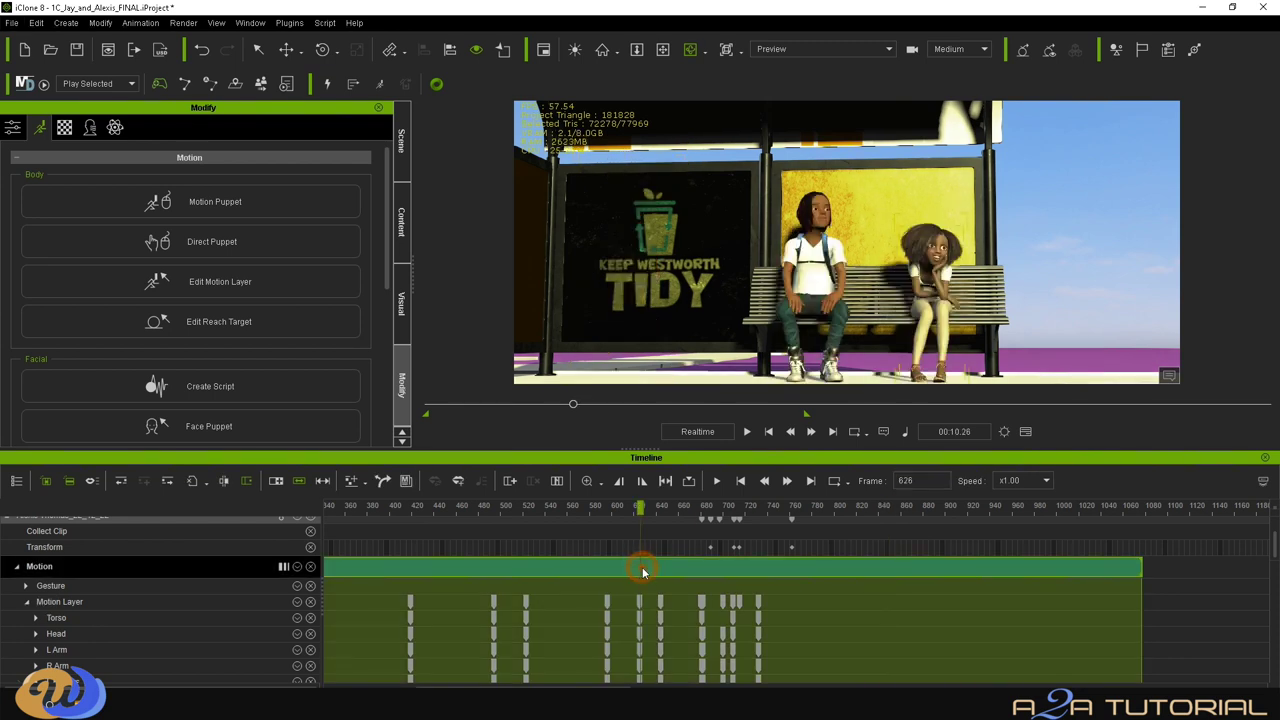
right_click(644, 572)
mouse_move(788, 178)
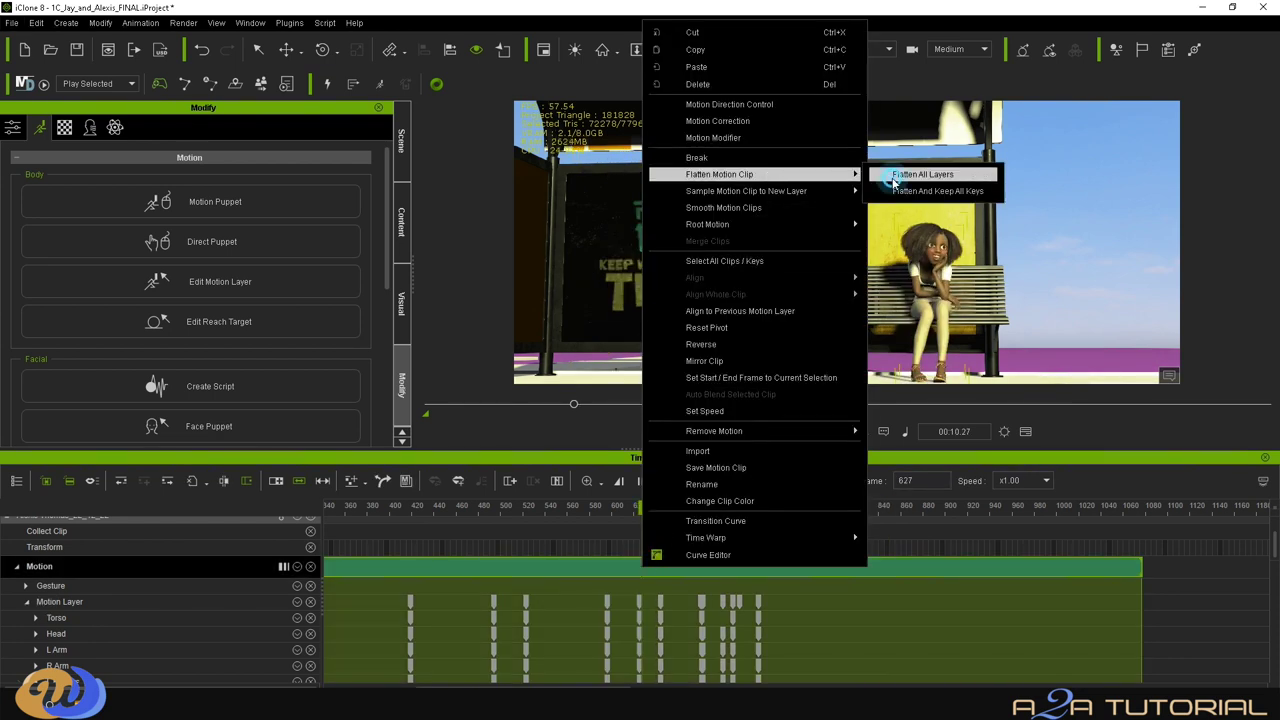
click(920, 175)
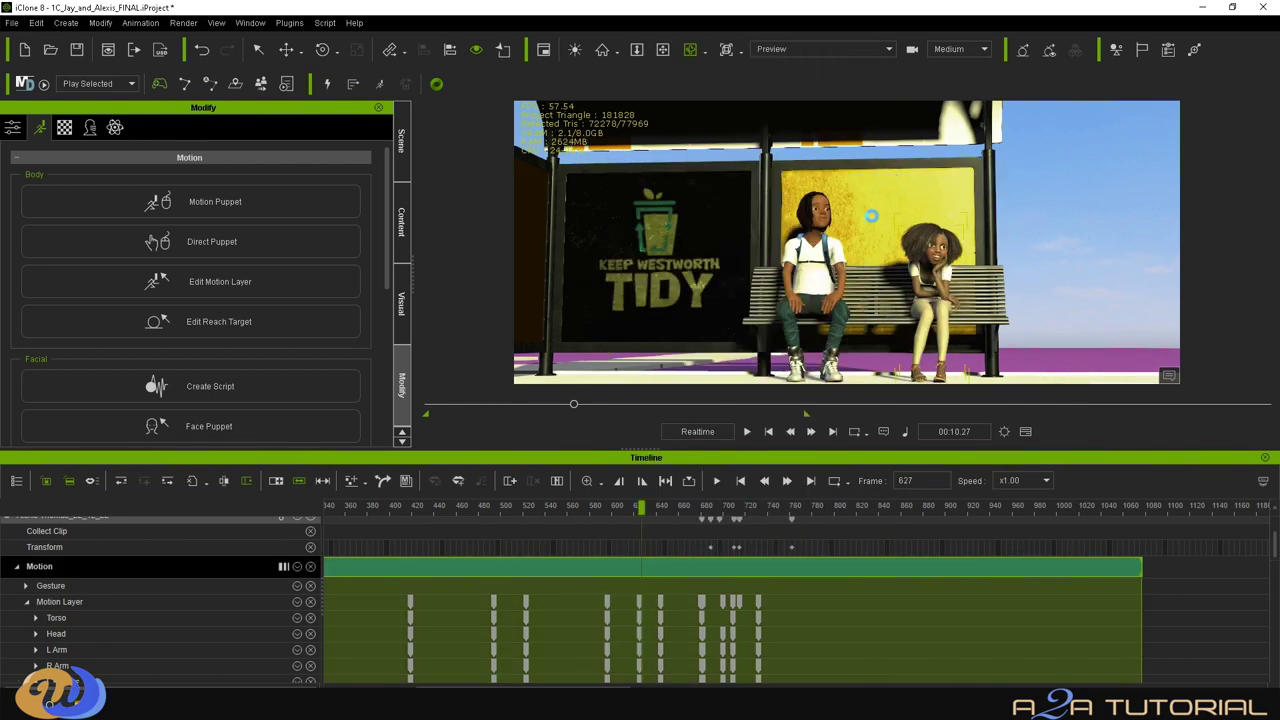
click(140, 22)
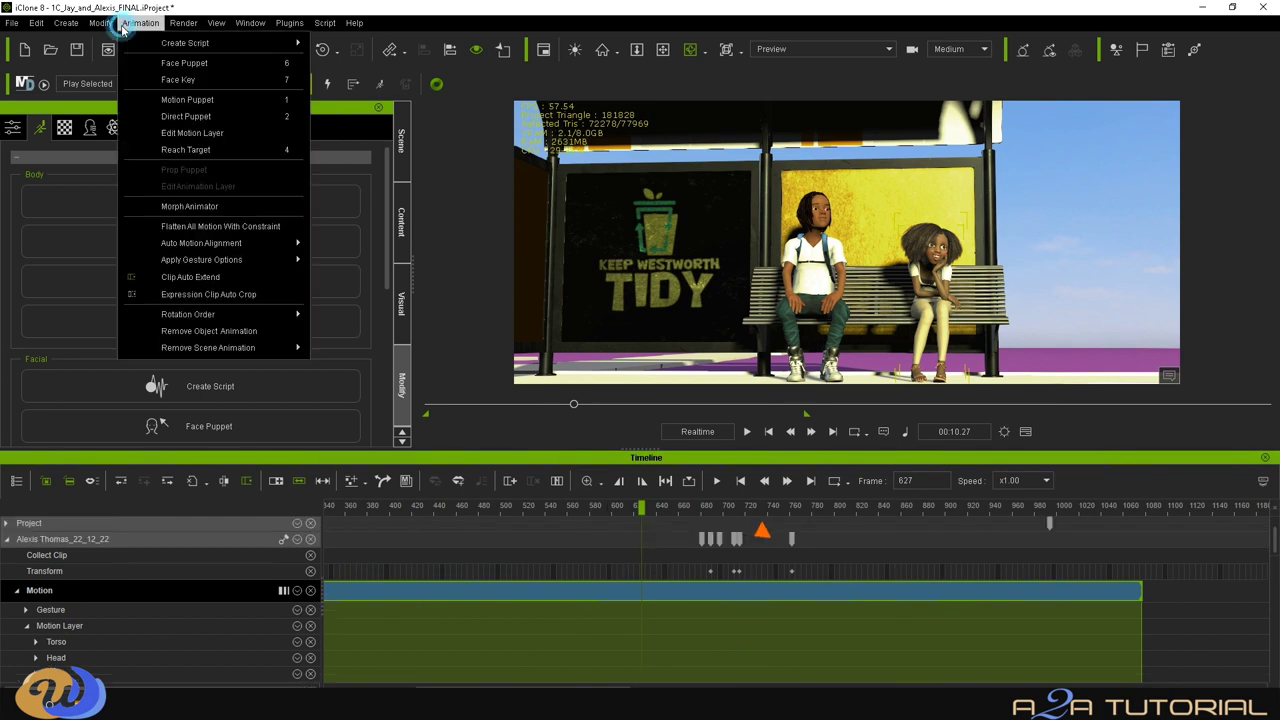
click(230, 224)
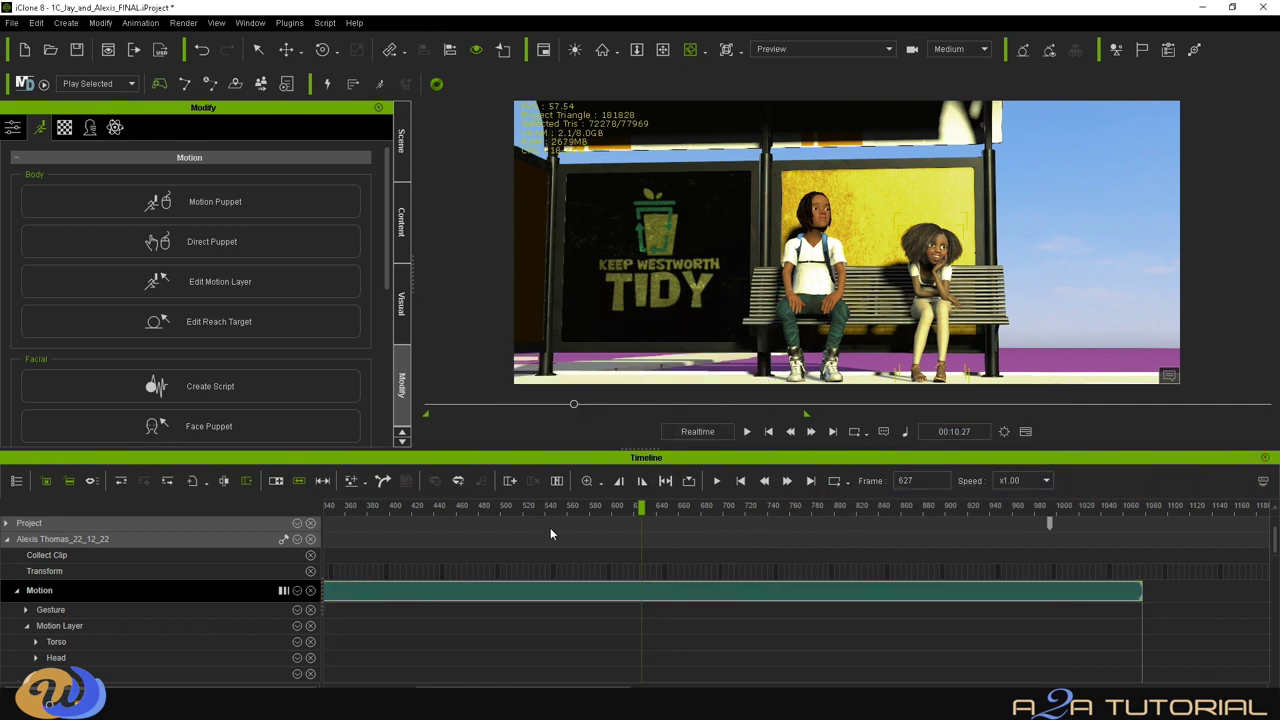
Examine the girl's Motion Layer keys and the left and right hand Reach keys around frame 697.
alt+scroll(550, 528, down, 5)
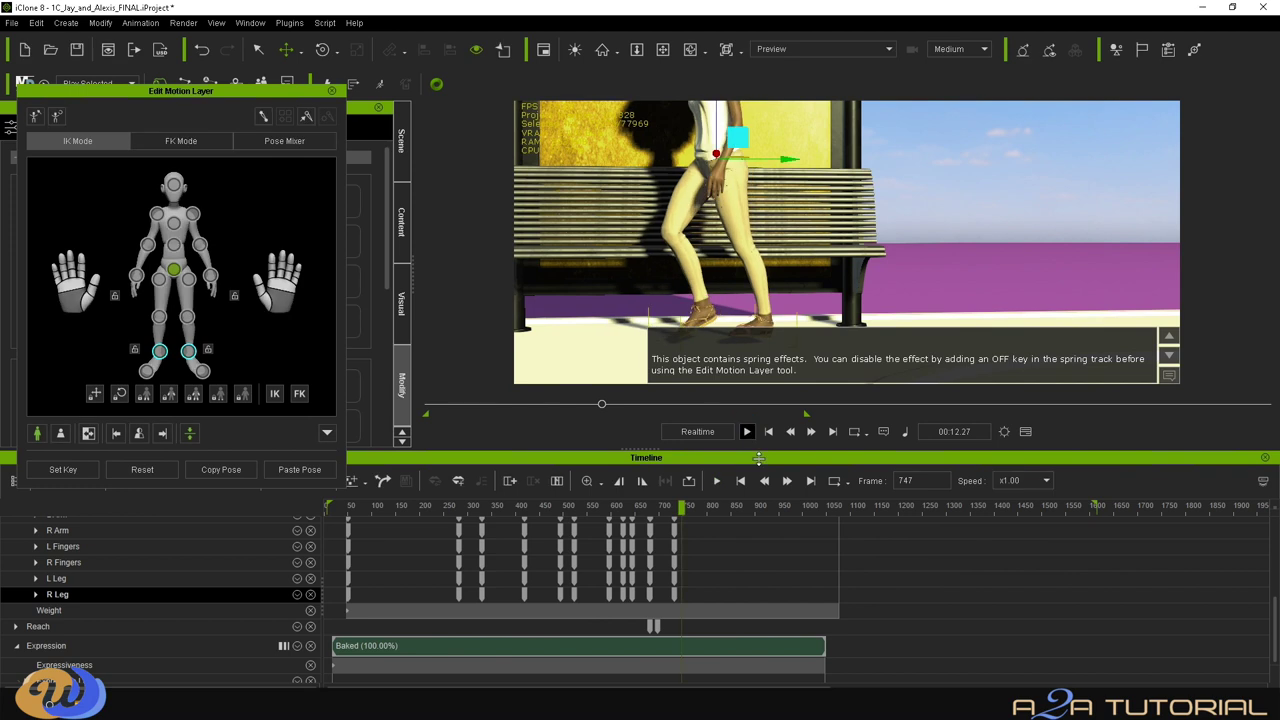
click(674, 524)
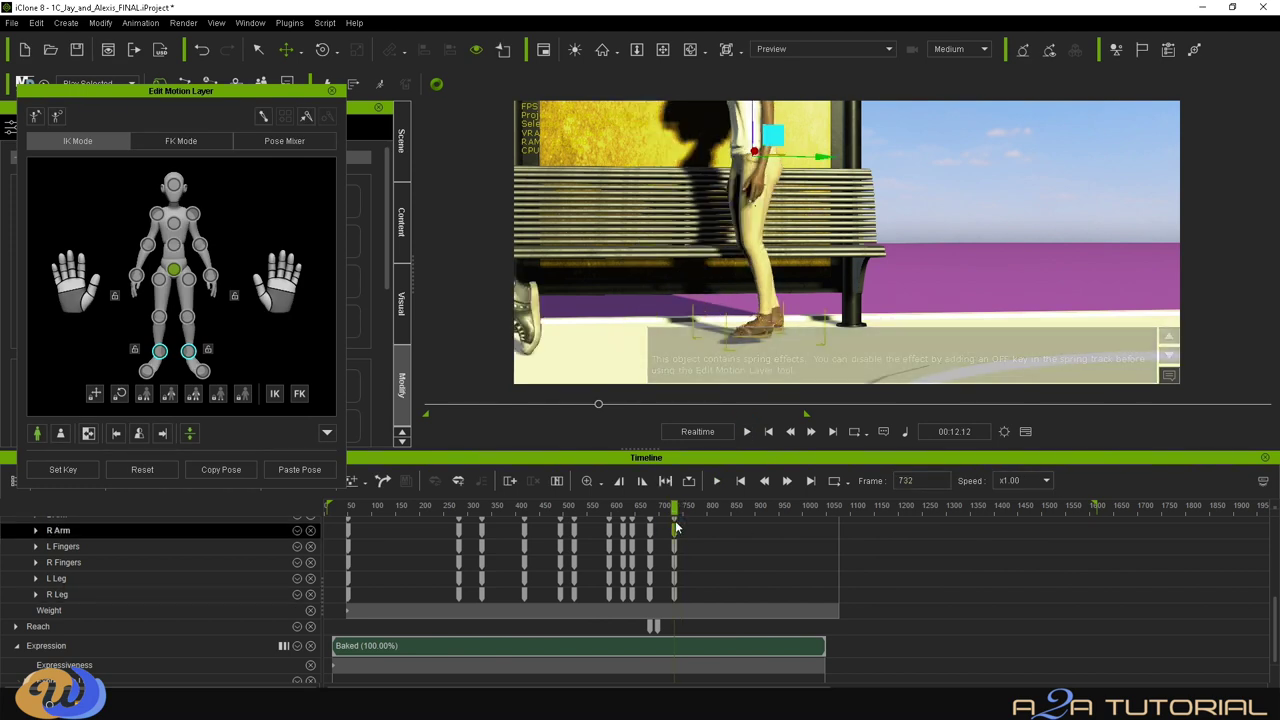
click(16, 626)
scroll(634, 623, down, 3)
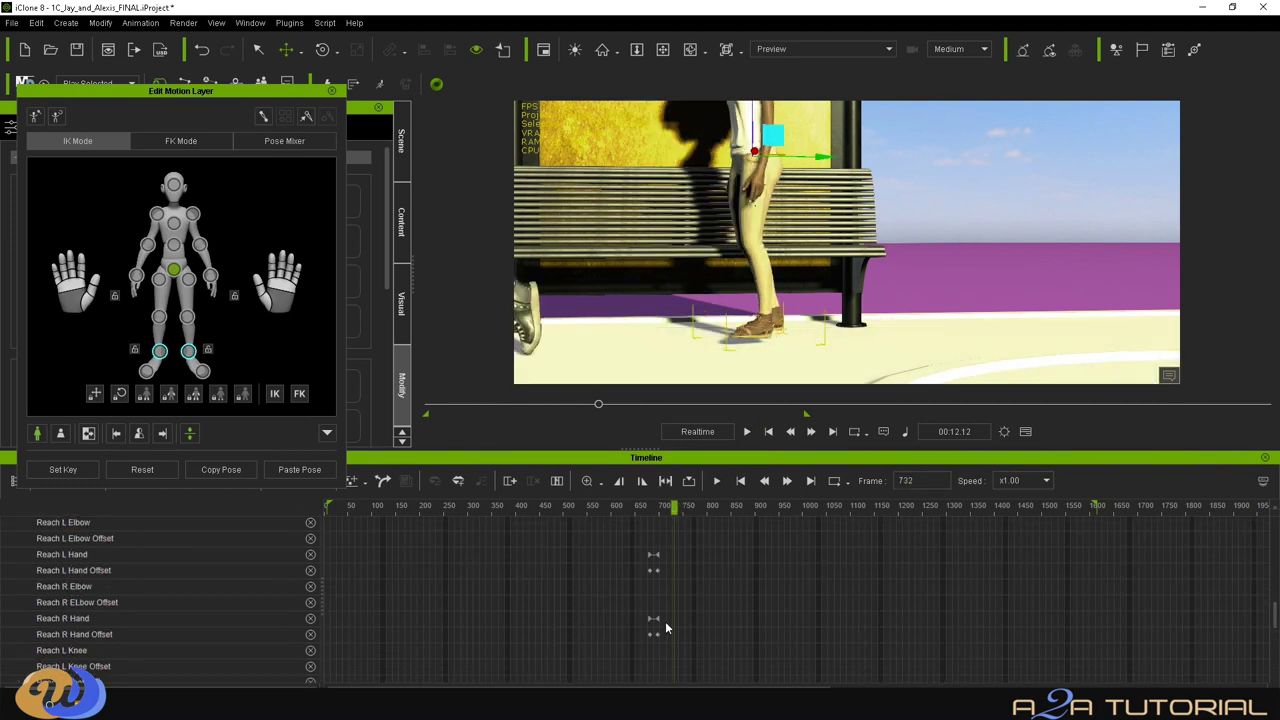
click(653, 555)
alt+scroll(655, 558, up, 4)
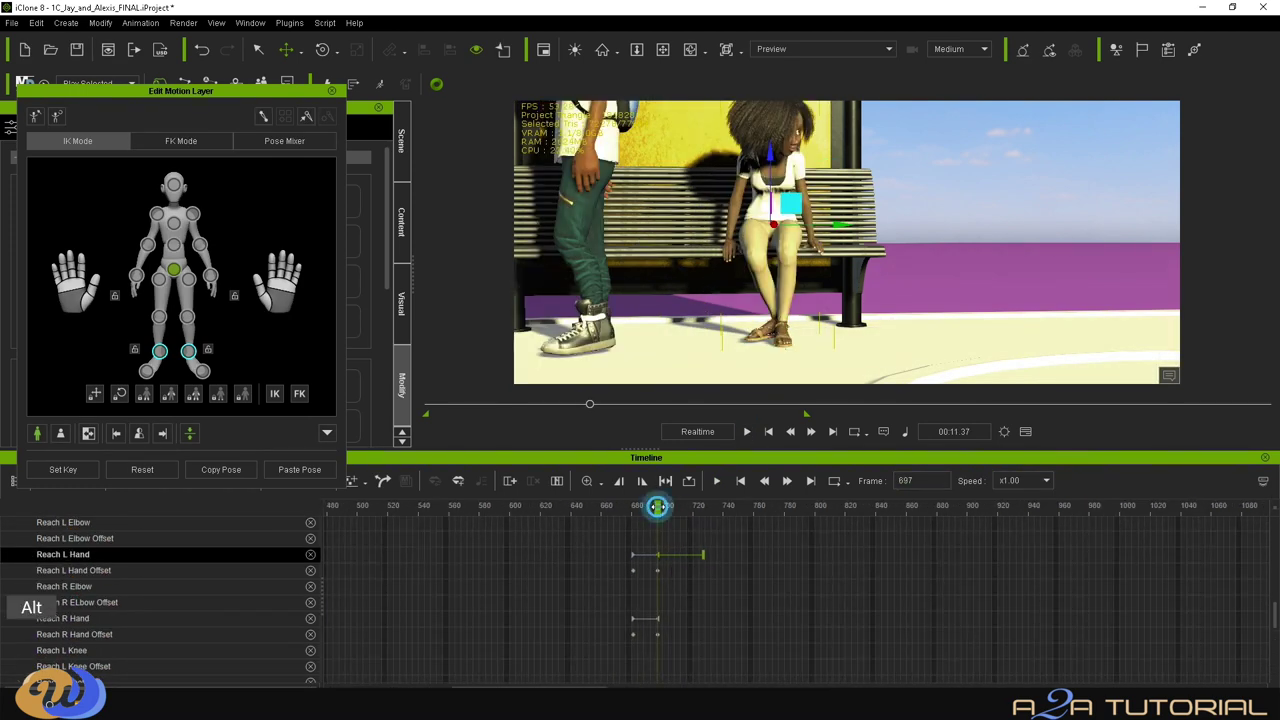
click(666, 507)
mouse_move(666, 507)
mouse_down()
mouse_move(703, 519)
mouse_move(661, 530)
mouse_up()
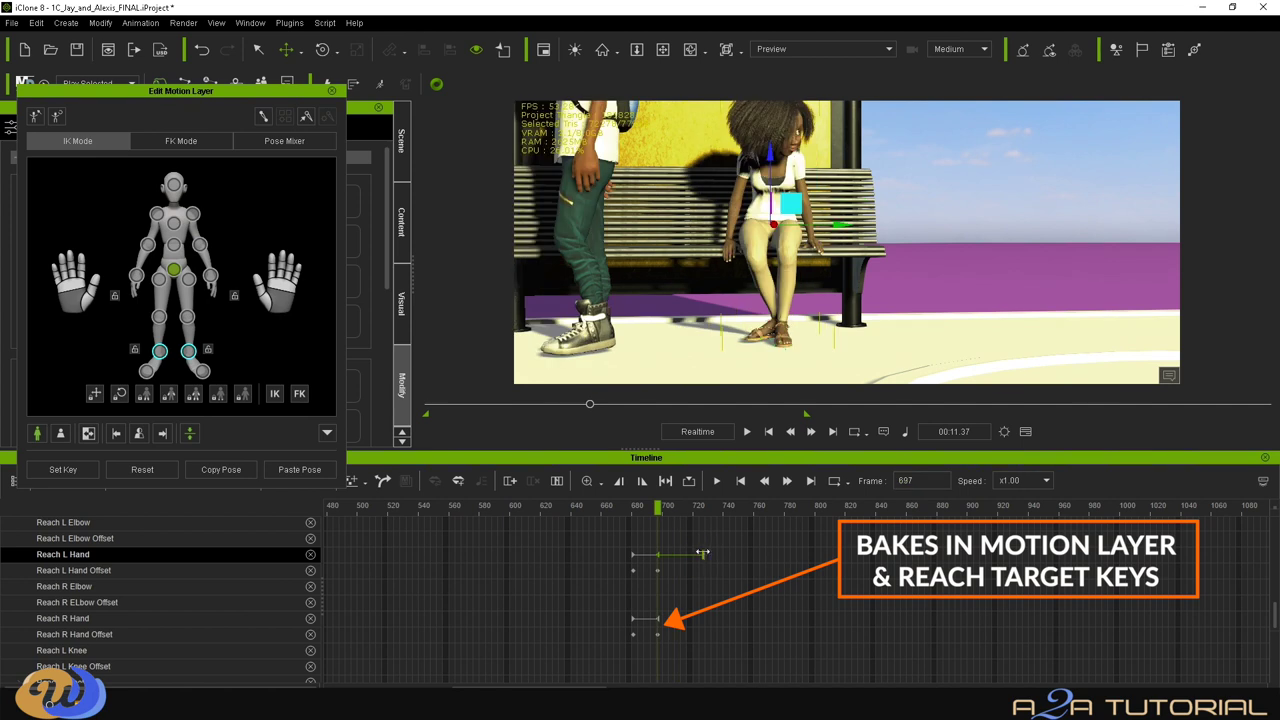
Play the girl's baked motion clip from the first frame to review the flattened animation.
drag(612, 506, 688, 526)
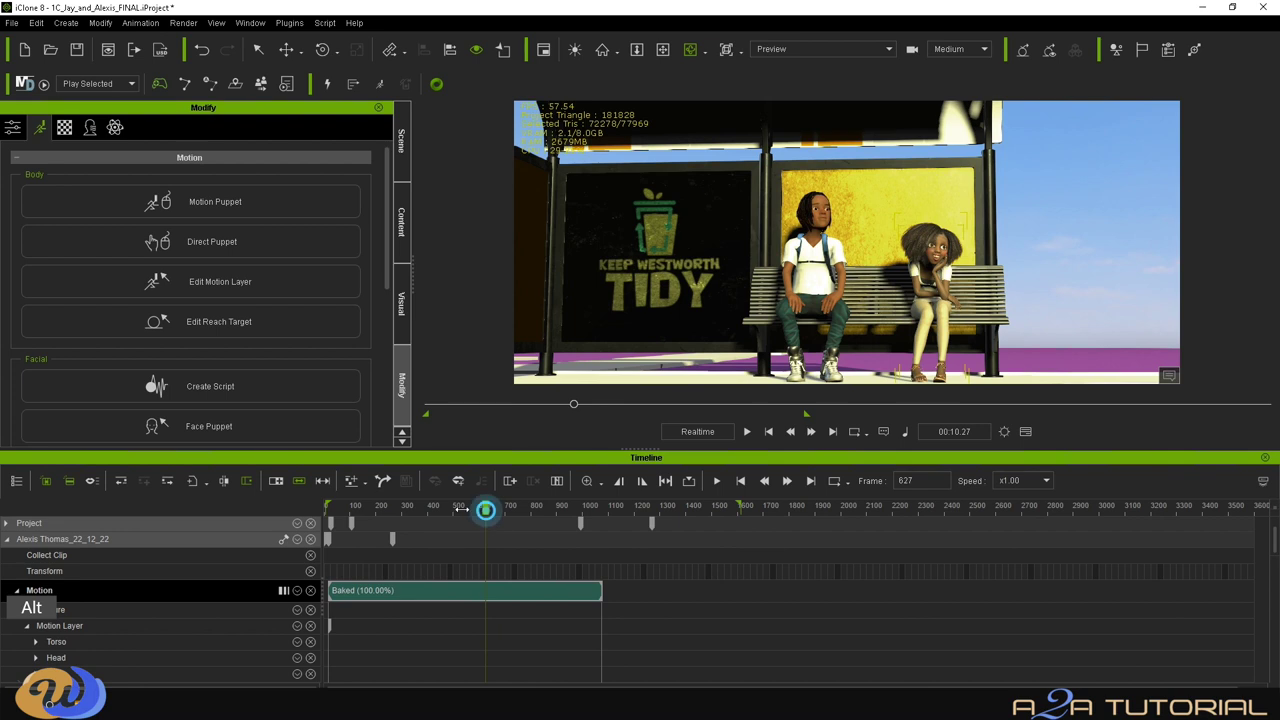
key(Home)
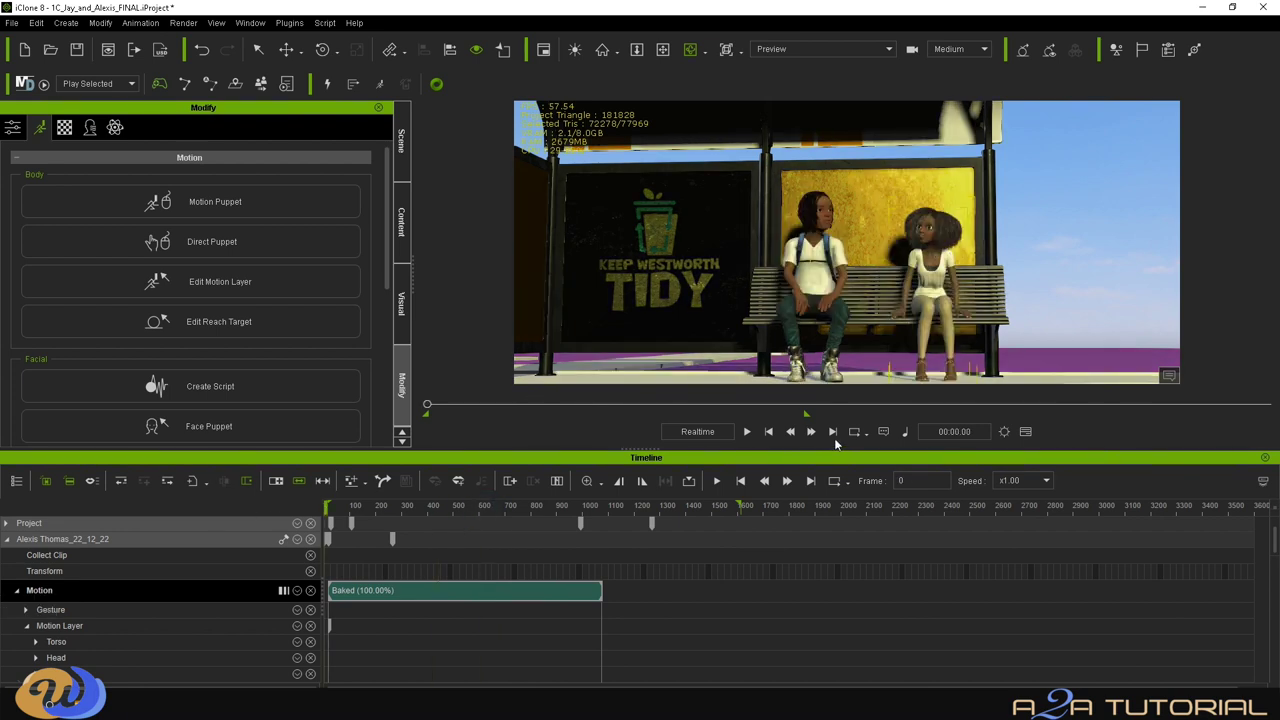
click(747, 431)
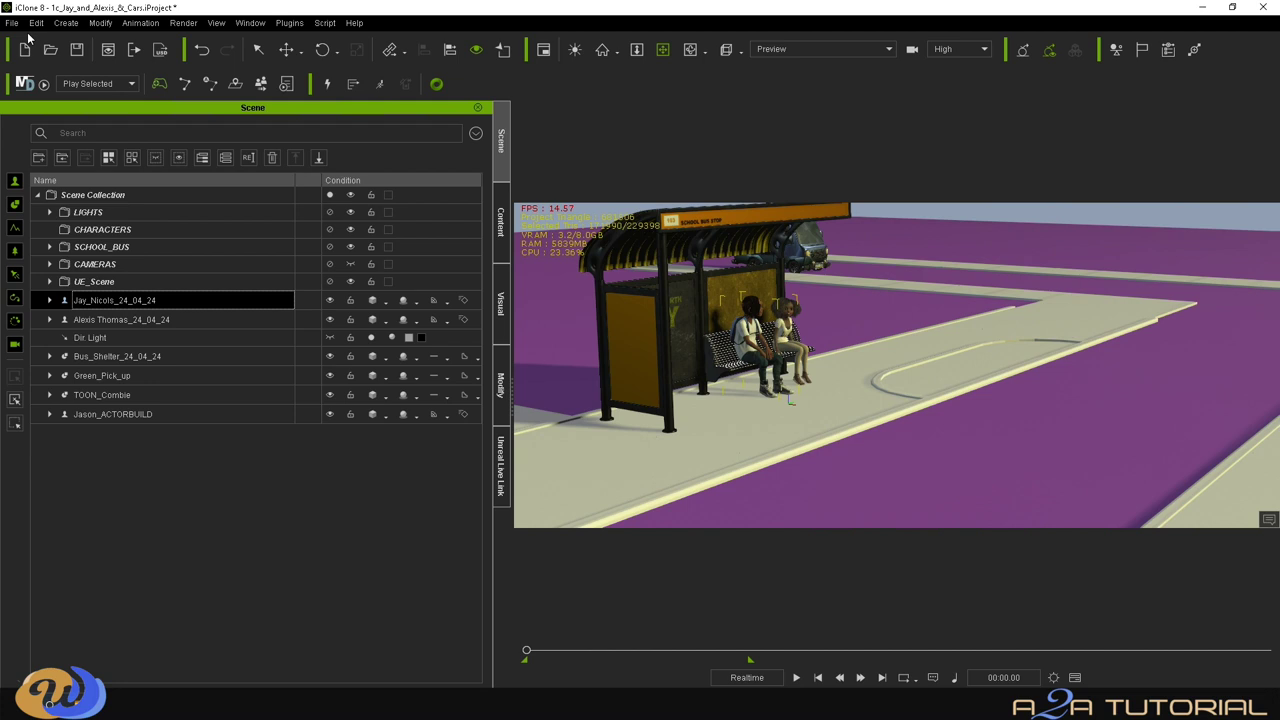
Set up the Jay_Nicols_24_04_24 FBX export with the Unreal preset, frame range 6 to 1078, texture size 4096, Delete Hidden Face and Use Subdivided Mesh.
click(13, 22)
mouse_move(58, 133)
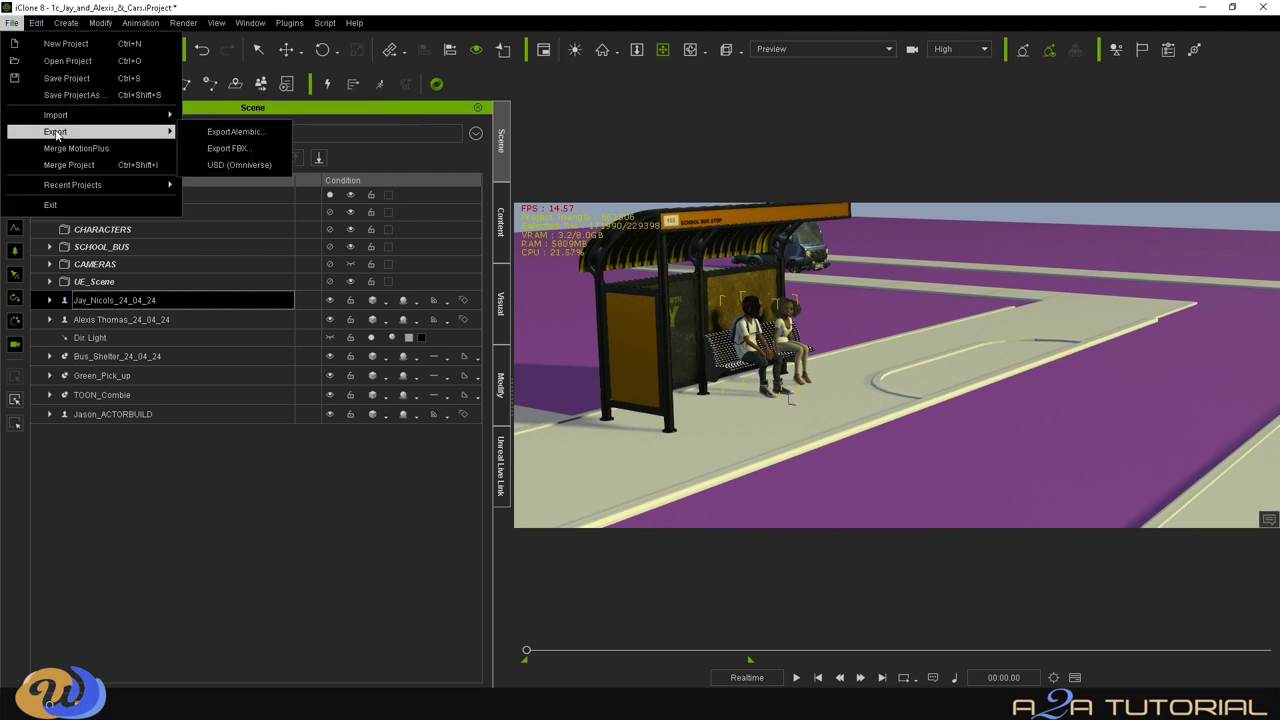
click(228, 148)
click(586, 388)
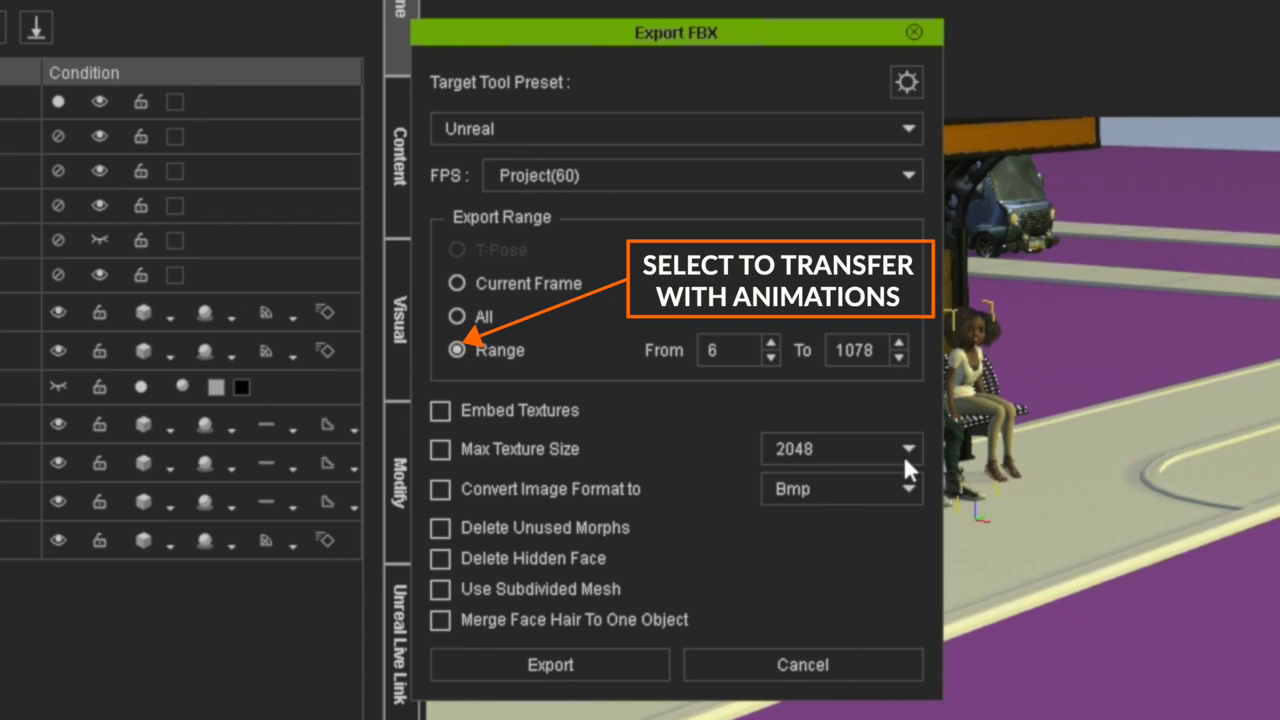
click(904, 459)
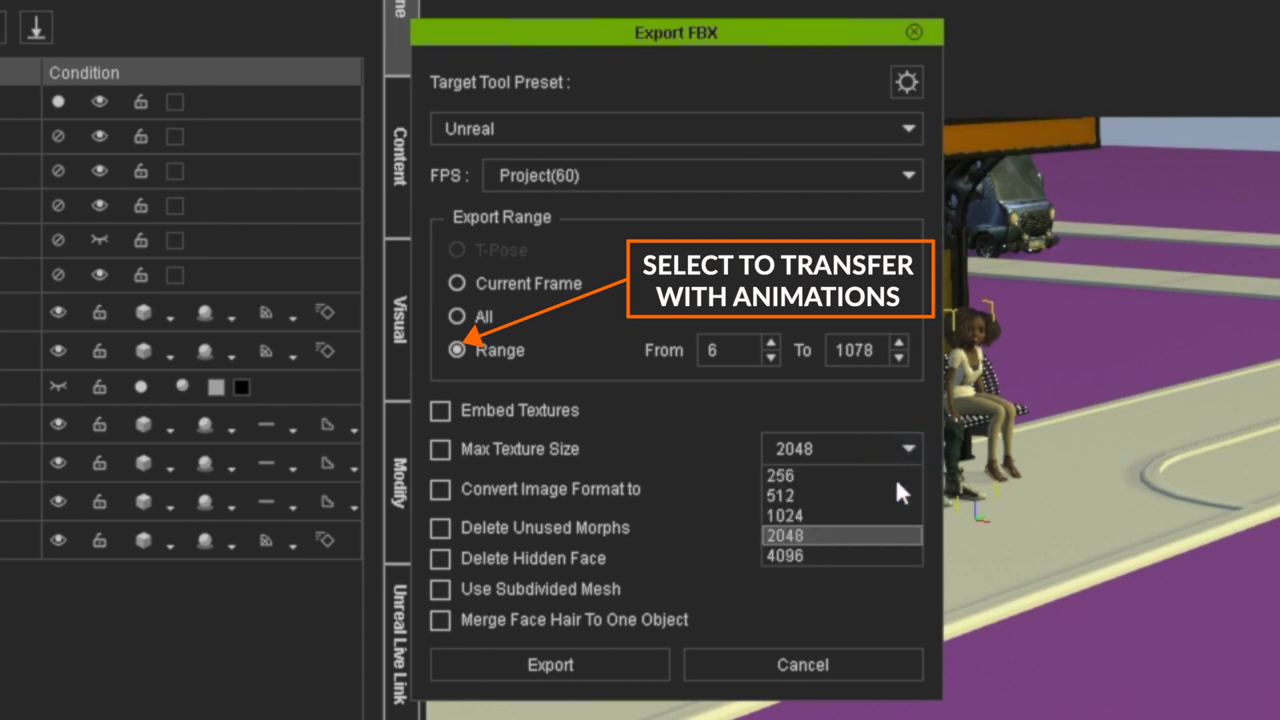
click(855, 553)
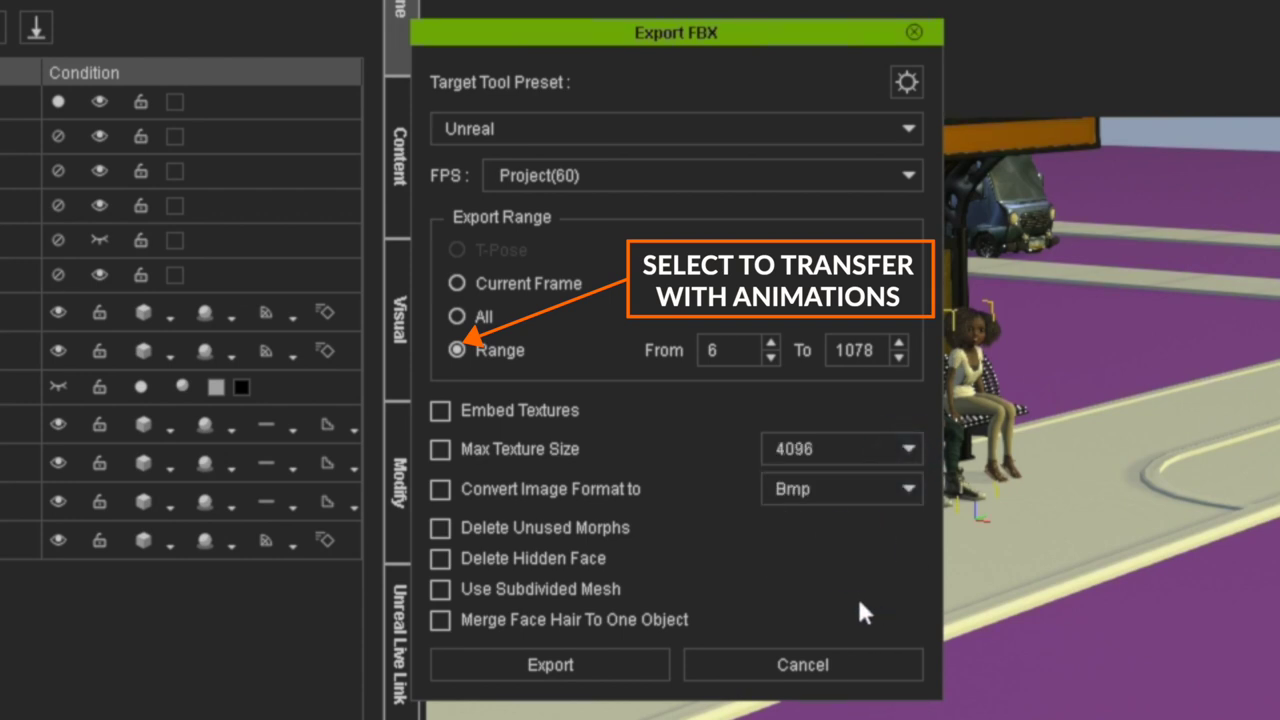
click(442, 590)
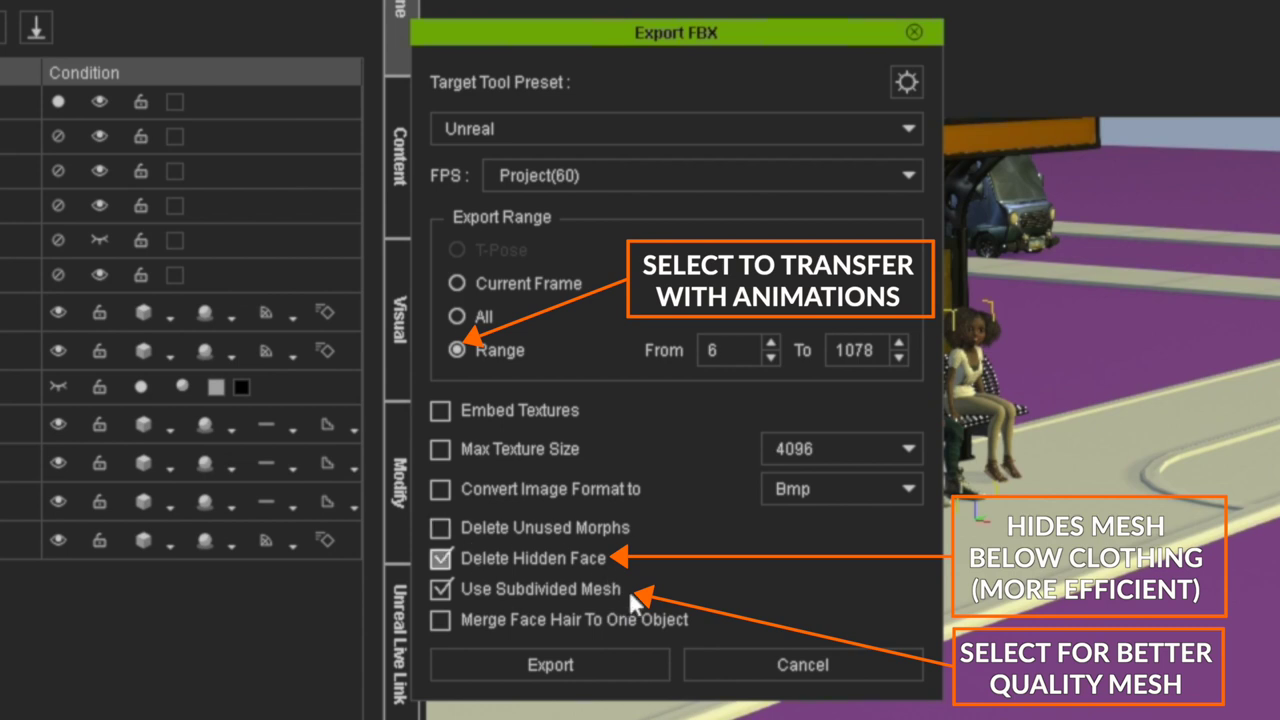
click(606, 670)
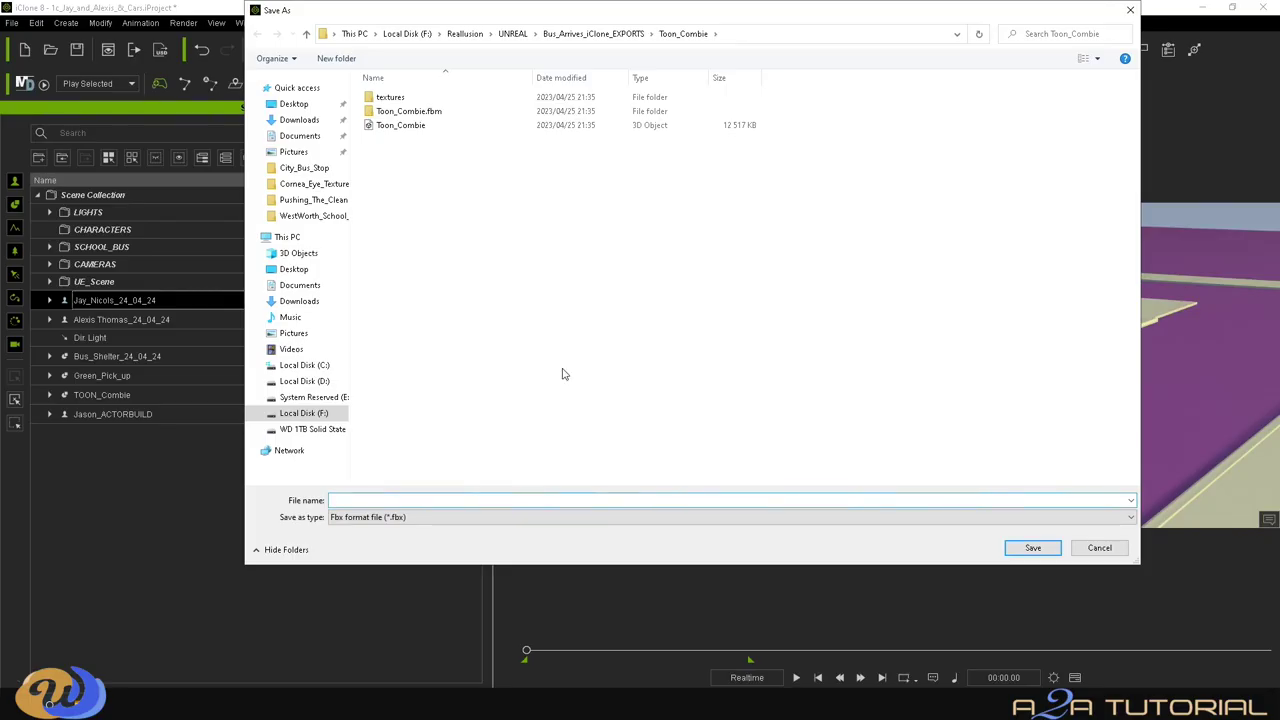
Create a folder named Jay_Nicols_waiting_on_Bus inside Bus_Arrives_iClone_EXPORTS and open it as the export destination.
click(593, 33)
right_click(460, 248)
click(642, 408)
text(Jay_Nicols)
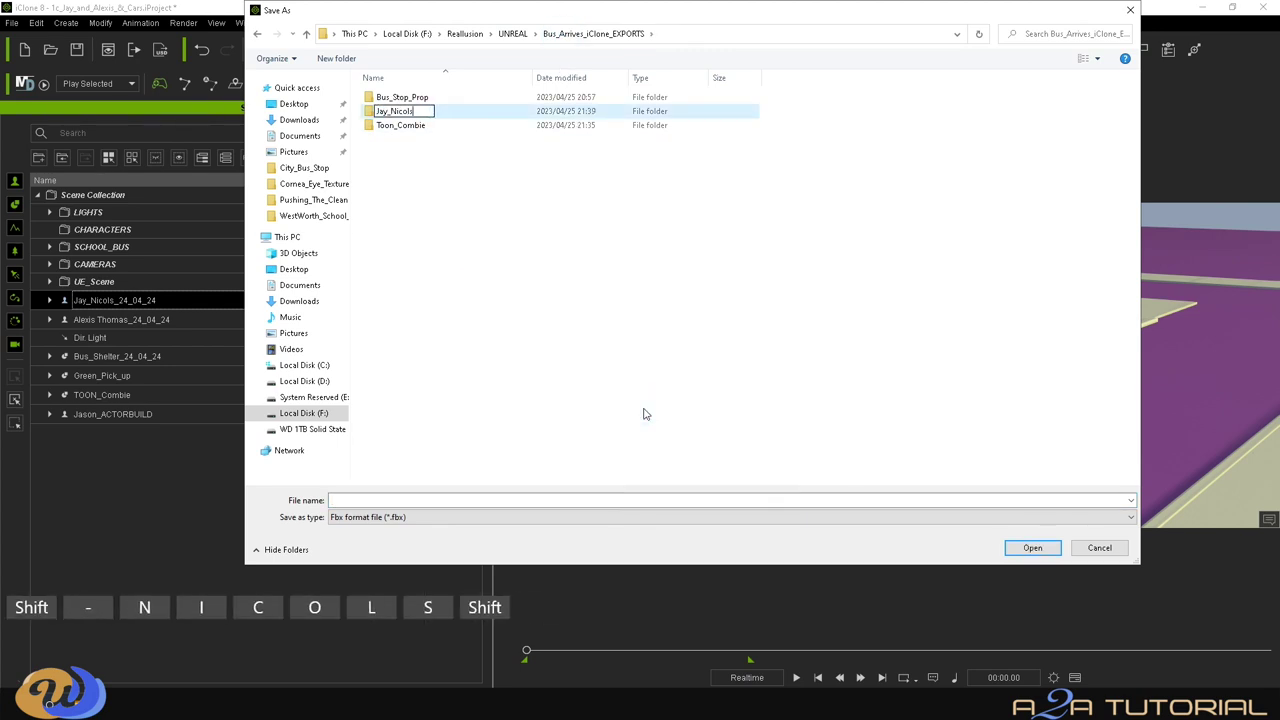
text(_waiting_on_Bus)
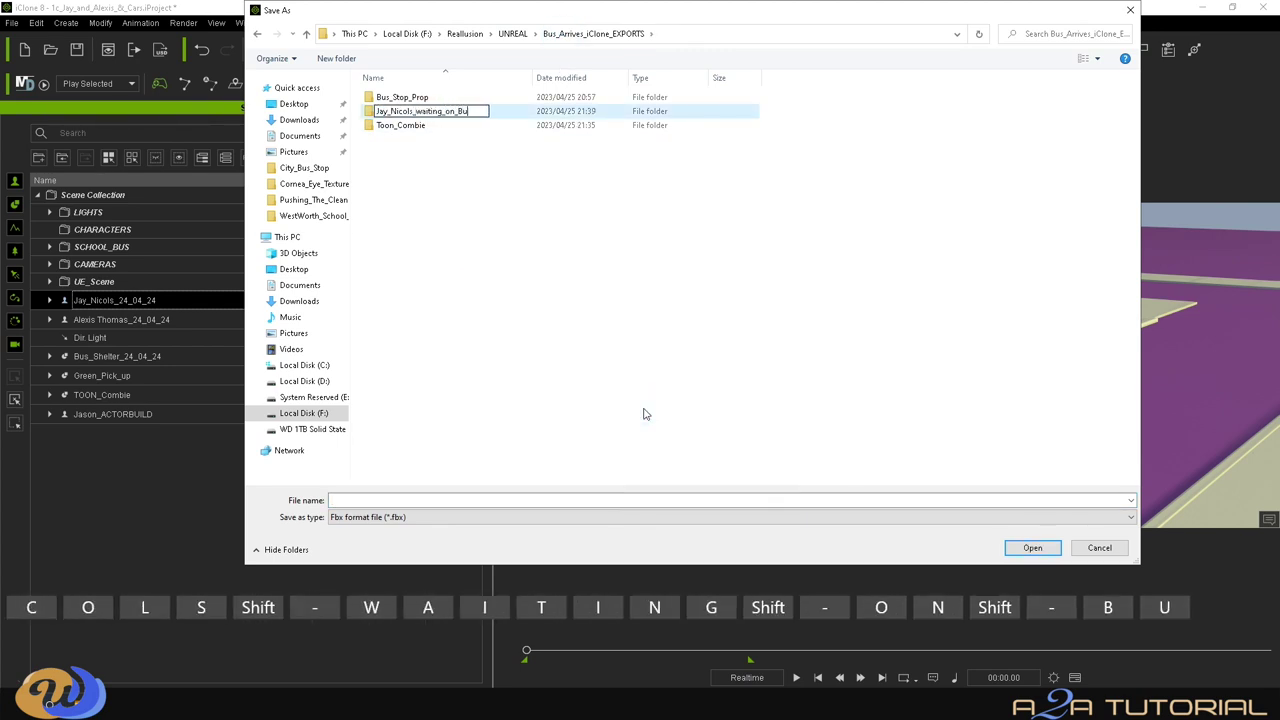
double_click(457, 108)
right_click(457, 108)
click(414, 150)
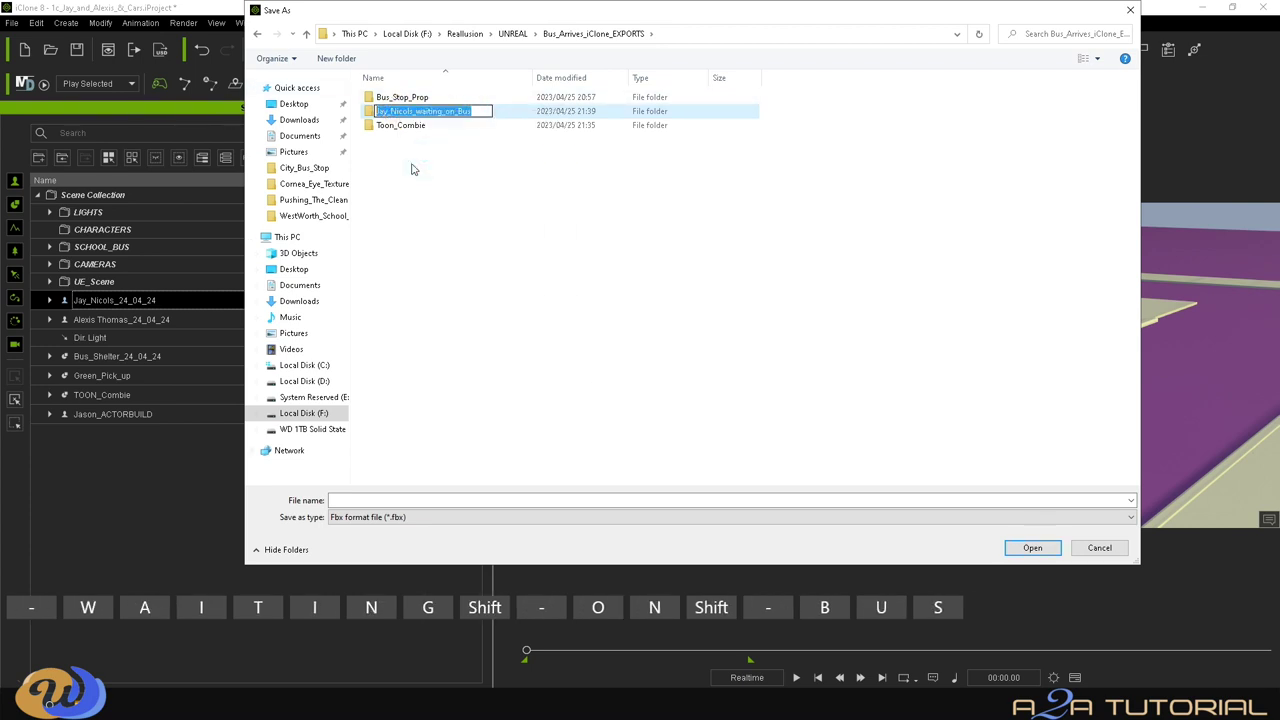
click(459, 112)
key(Return)
Export the character into the new folder as an FBX file named Jay_Nicols.
click(350, 500)
text(Jay_Nicols)
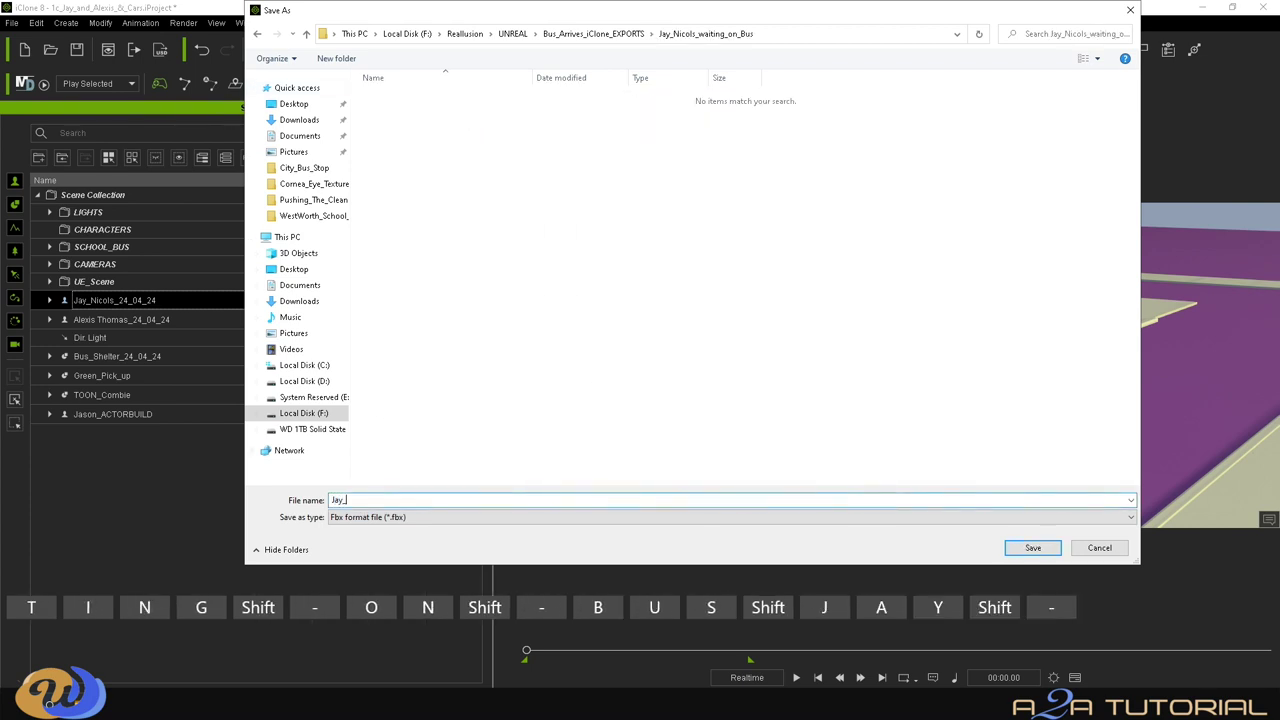
click(1033, 547)
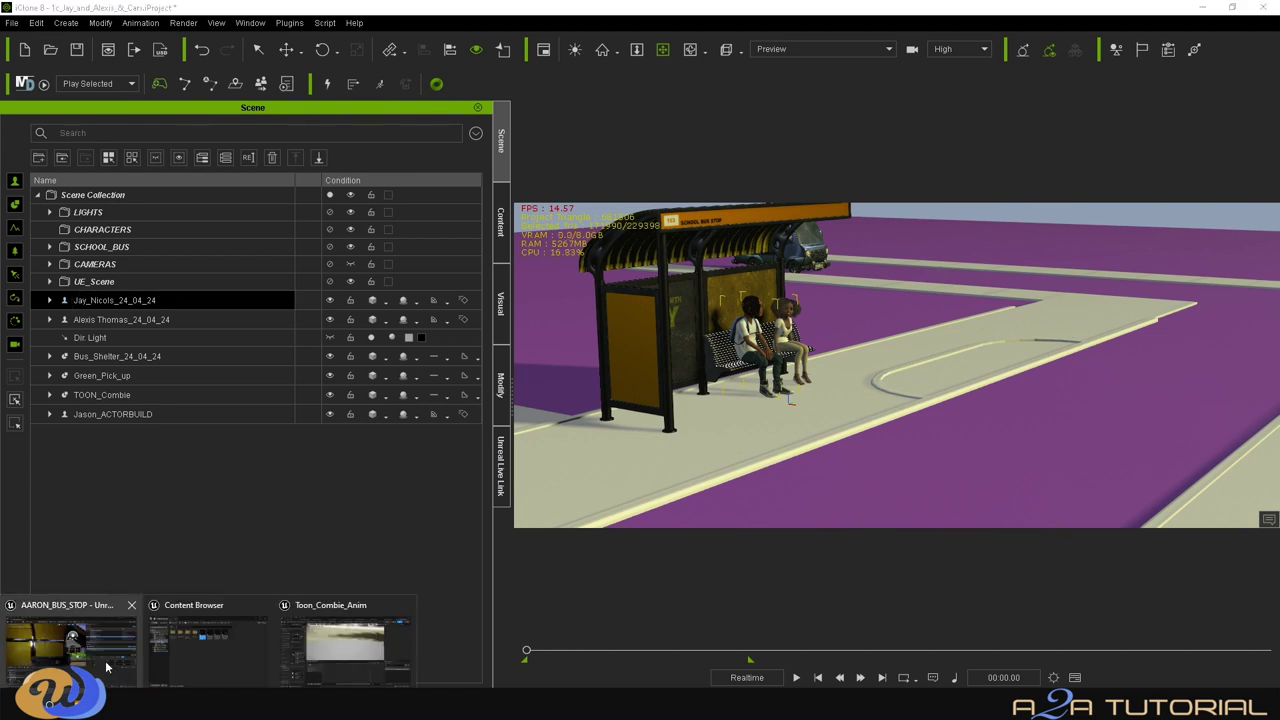
Switch to the AARON_BUS_STOP project in Unreal and import all of the Jay_Nicols FBX with Auto Setup's HQ Shader, dismissing the message log.
click(78, 630)
key(alt+Tab)
drag(700, 211, 297, 592)
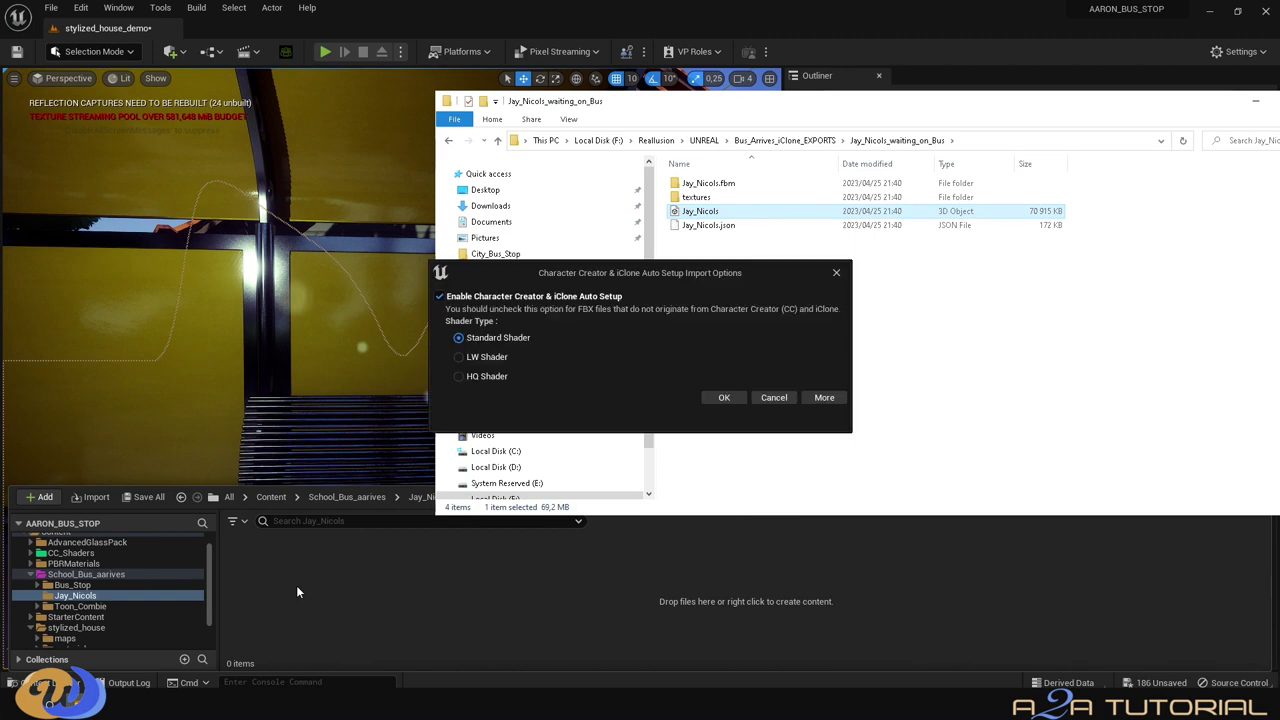
click(459, 376)
click(722, 397)
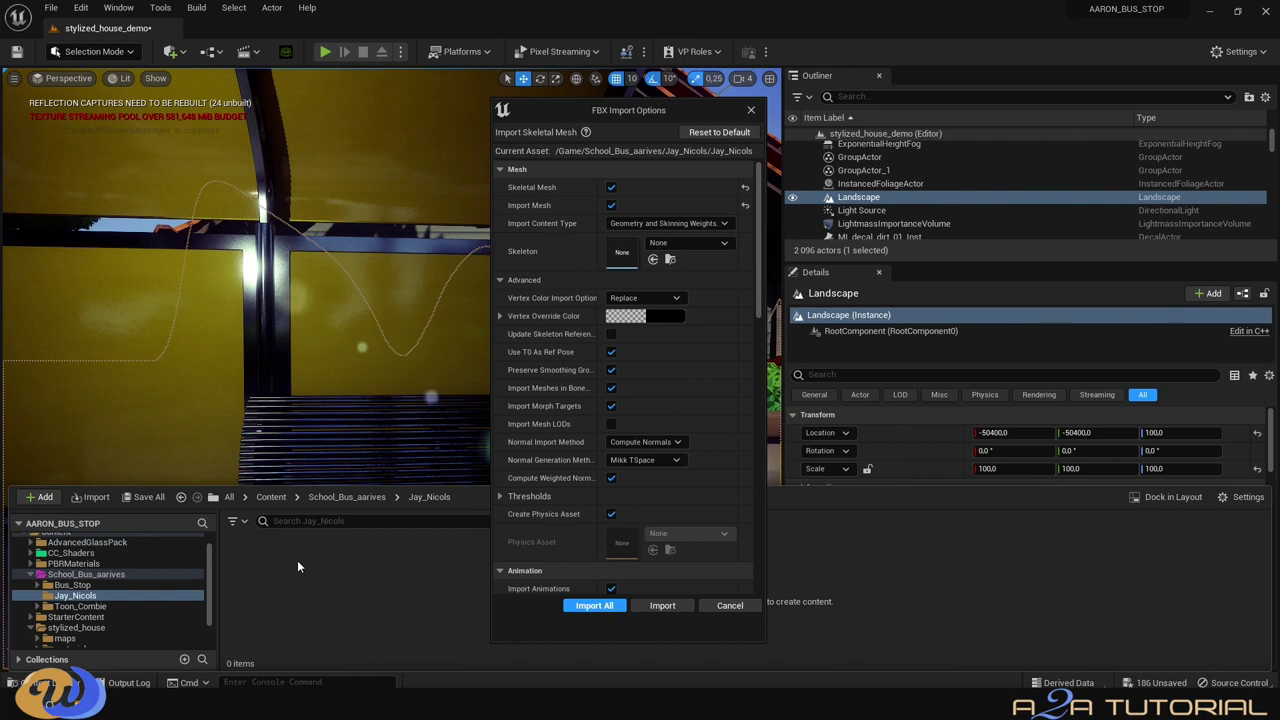
click(578, 605)
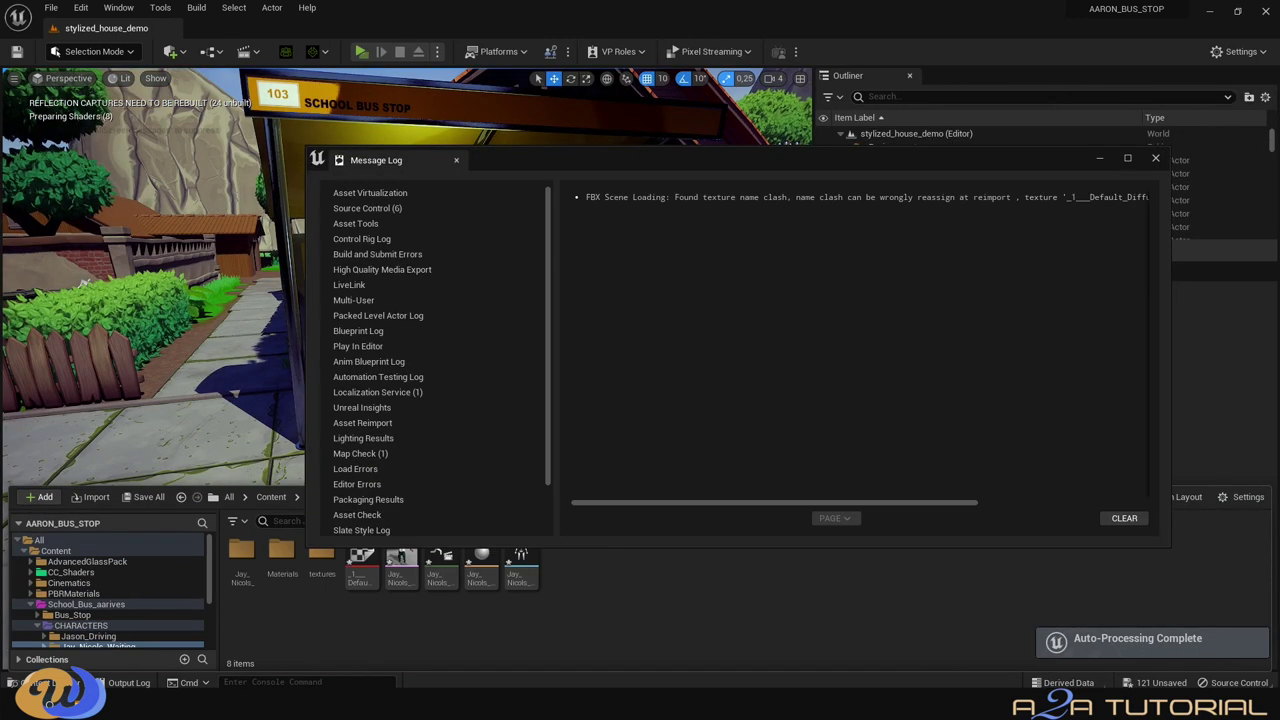
click(1155, 159)
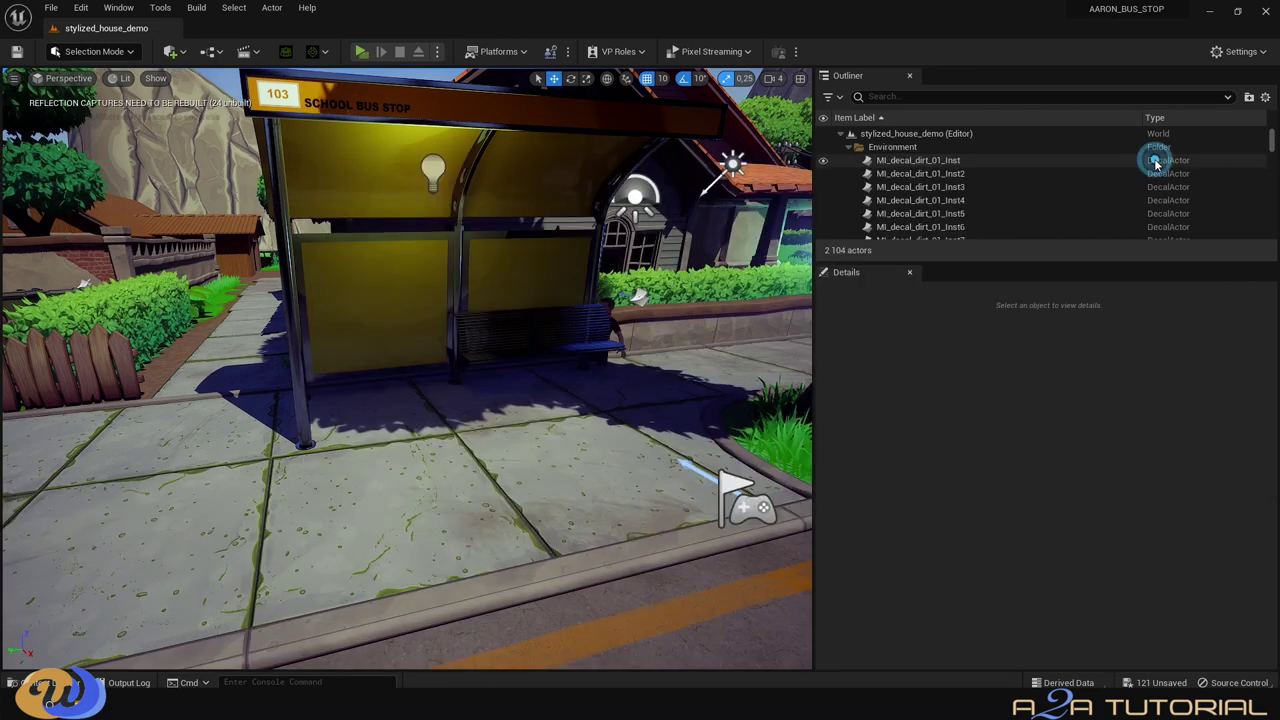
Open the Jay_Nicols_Waiting_on_Bus animation asset from the Jay_Nicols_Waiting folder and review the character's motion in the preview.
click(44, 686)
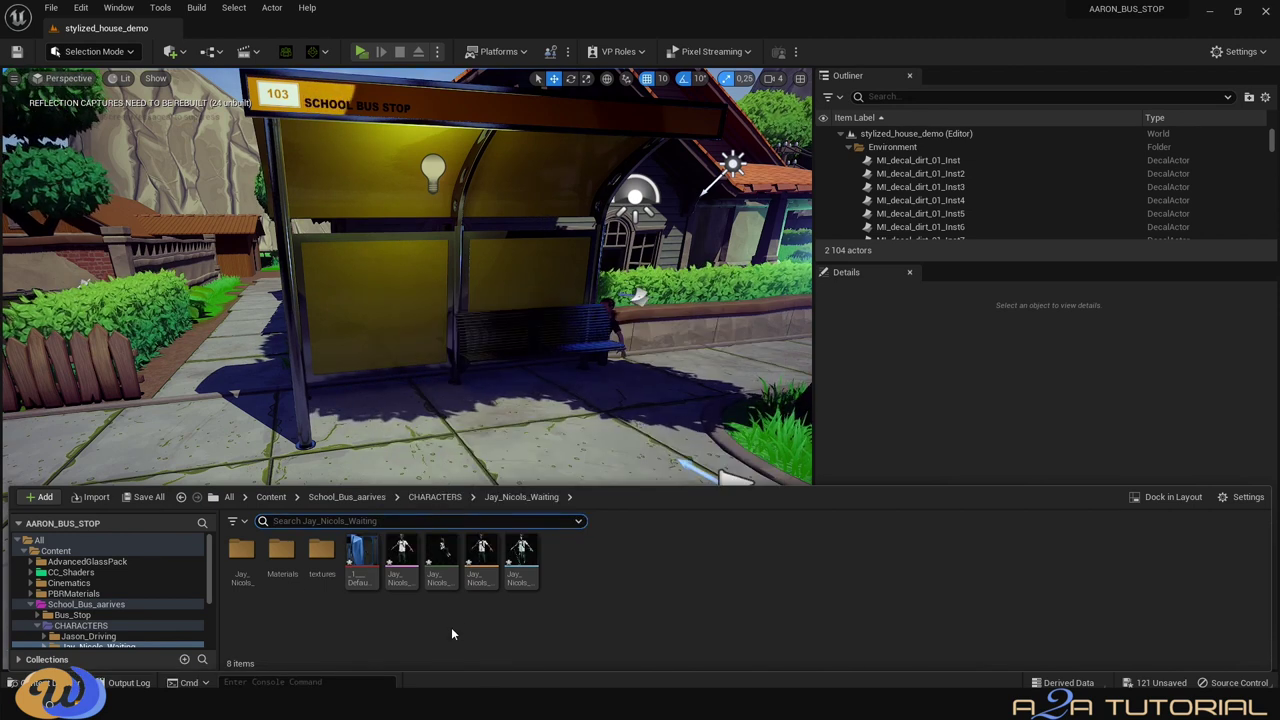
click(441, 560)
double_click(441, 560)
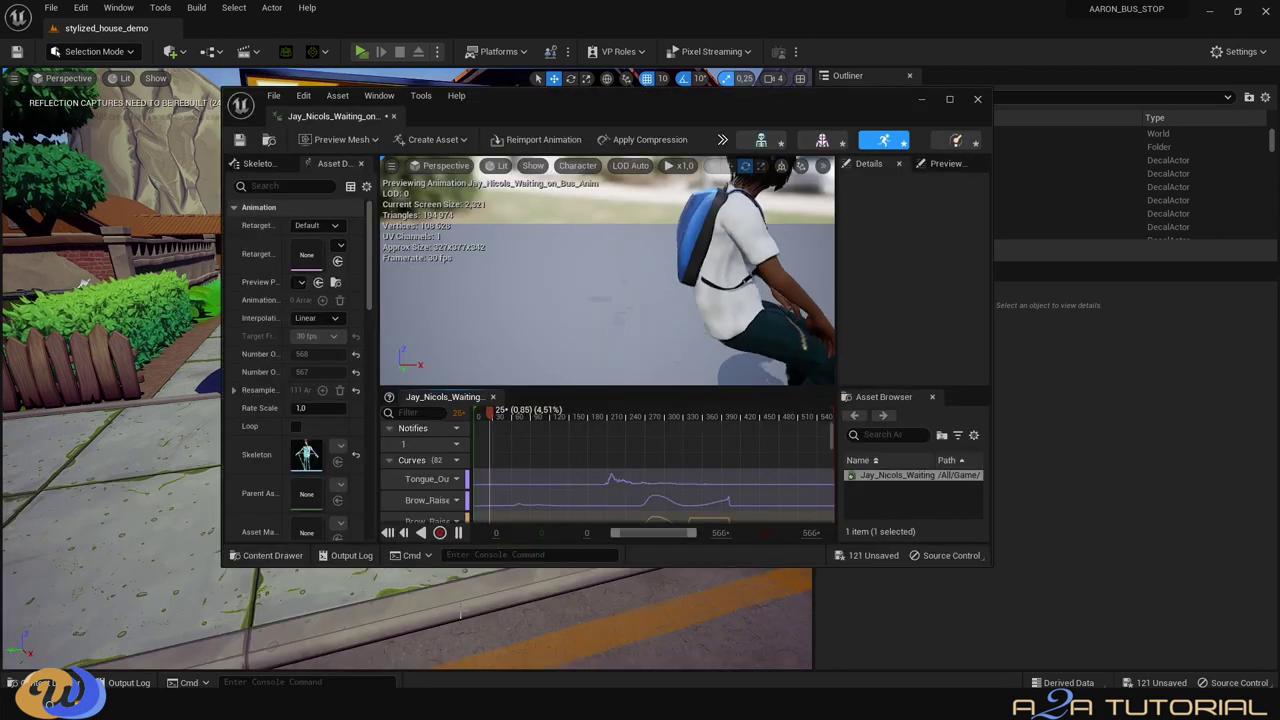
mouse_move(720, 327)
mouse_down()
mouse_move(642, 330)
mouse_move(717, 331)
mouse_up()
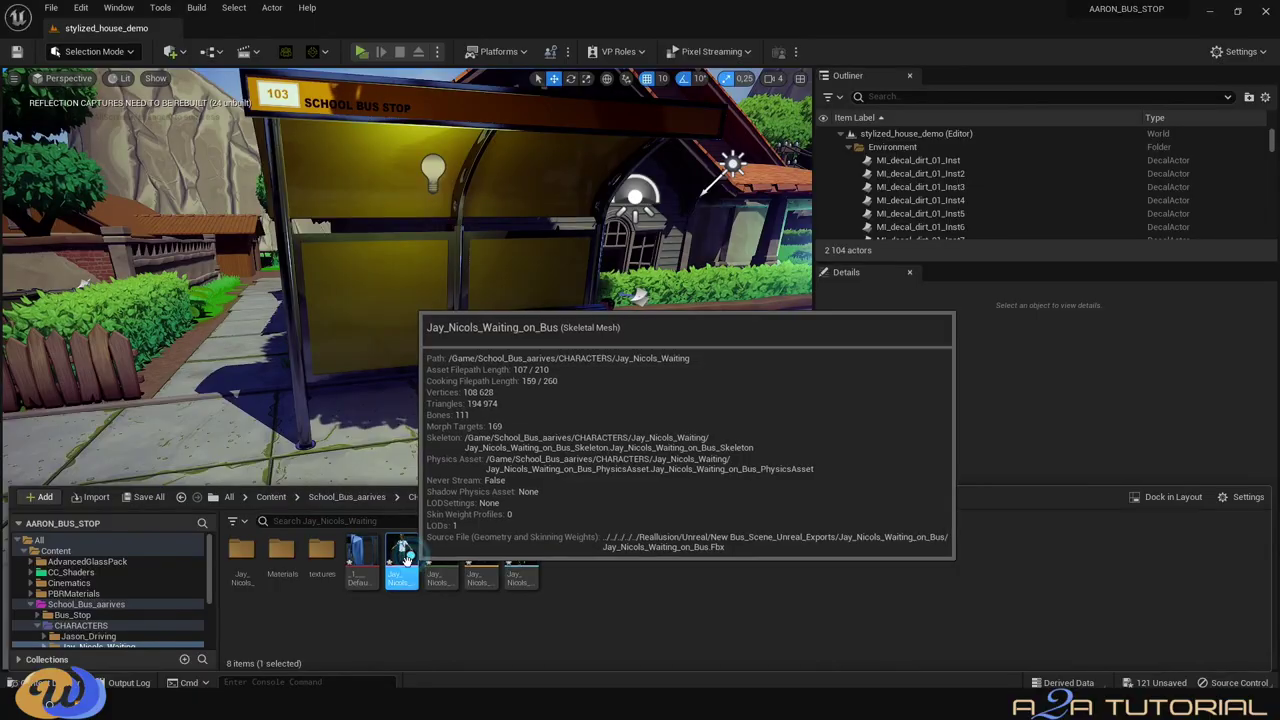
Place the Jay_Nicols_Waiting_on_Bus skeletal mesh in the level and set its location to 0, 0, 0.
click(402, 445)
drag(402, 566, 460, 380)
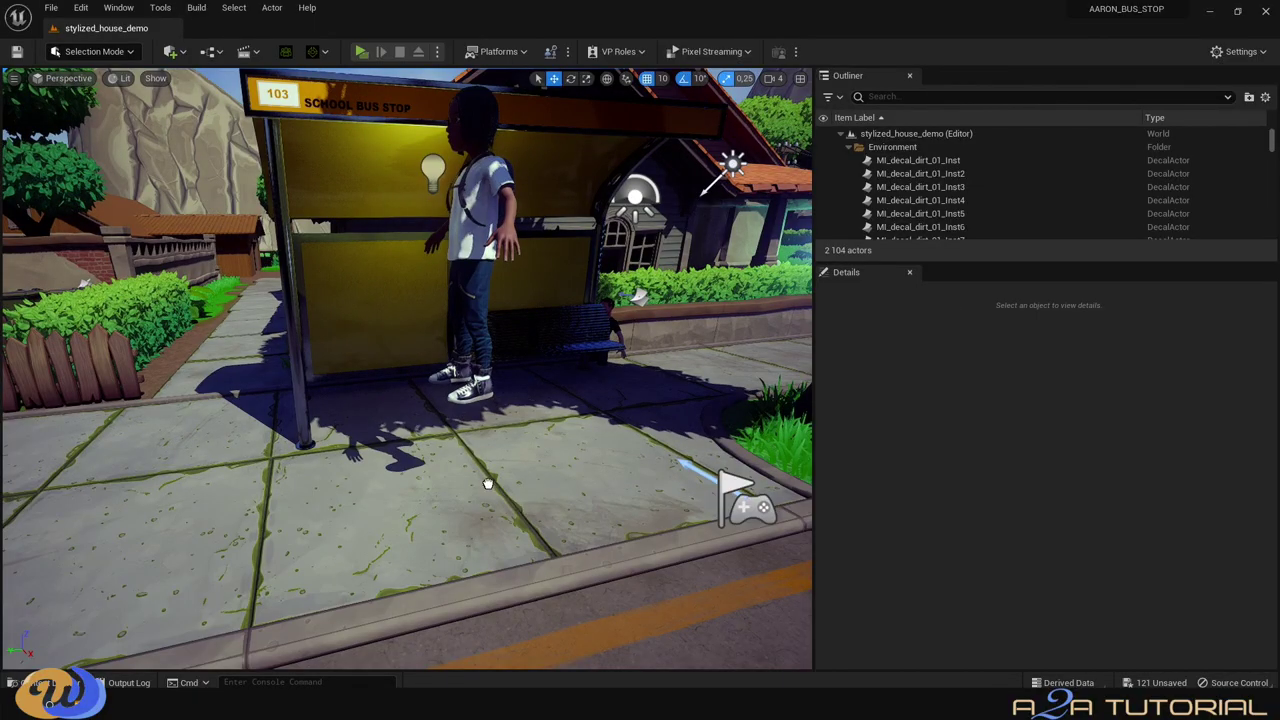
click(1010, 432)
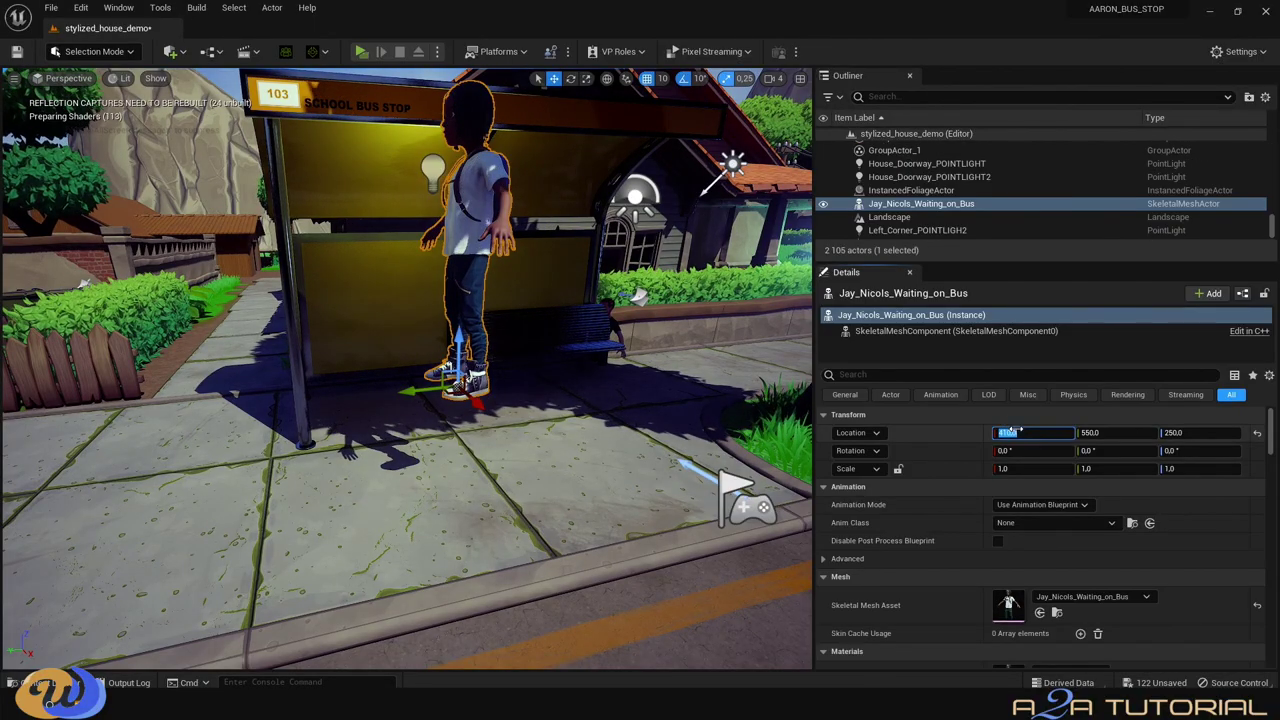
text(0)
key(Return)
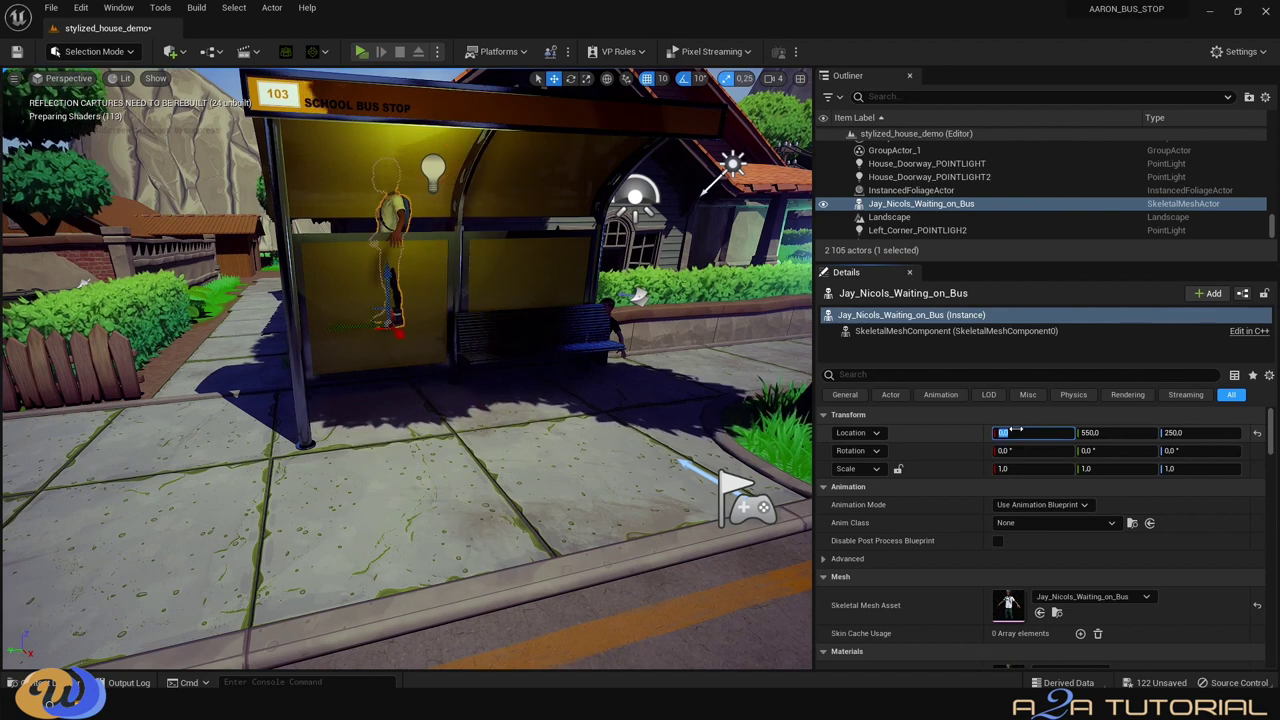
click(1087, 432)
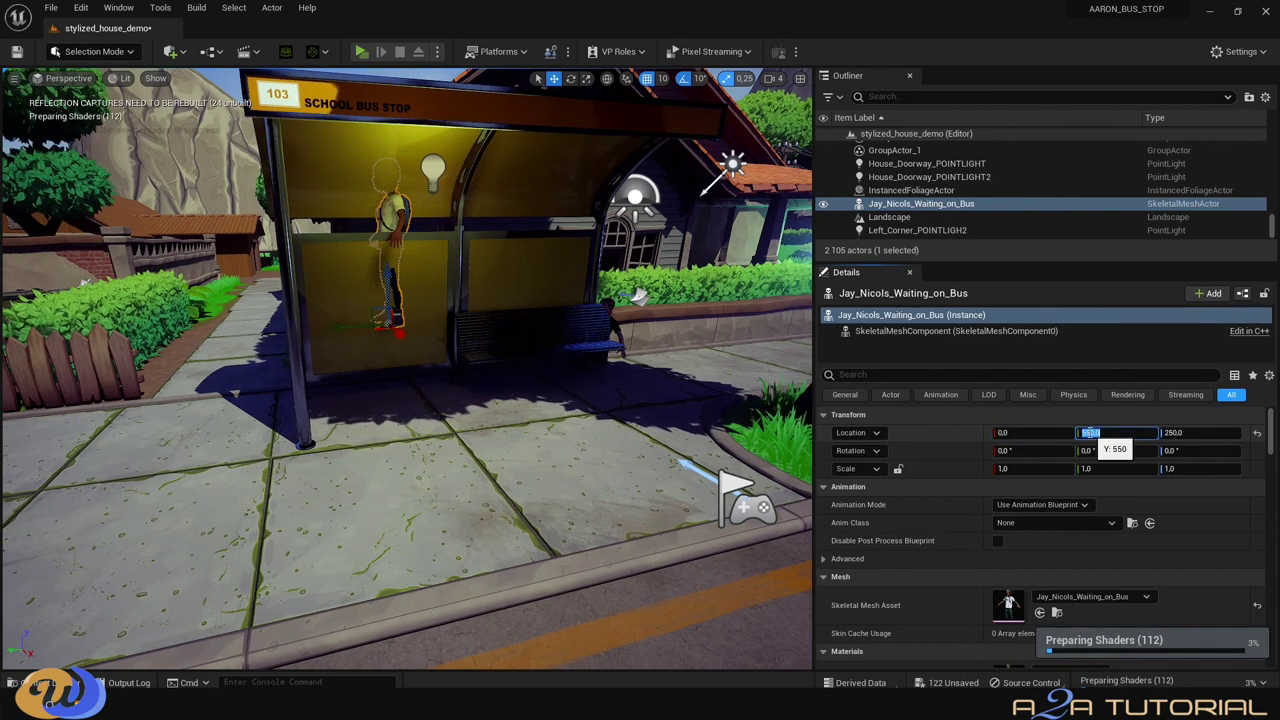
text(0)
key(Return)
click(1174, 432)
text(0)
key(Return)
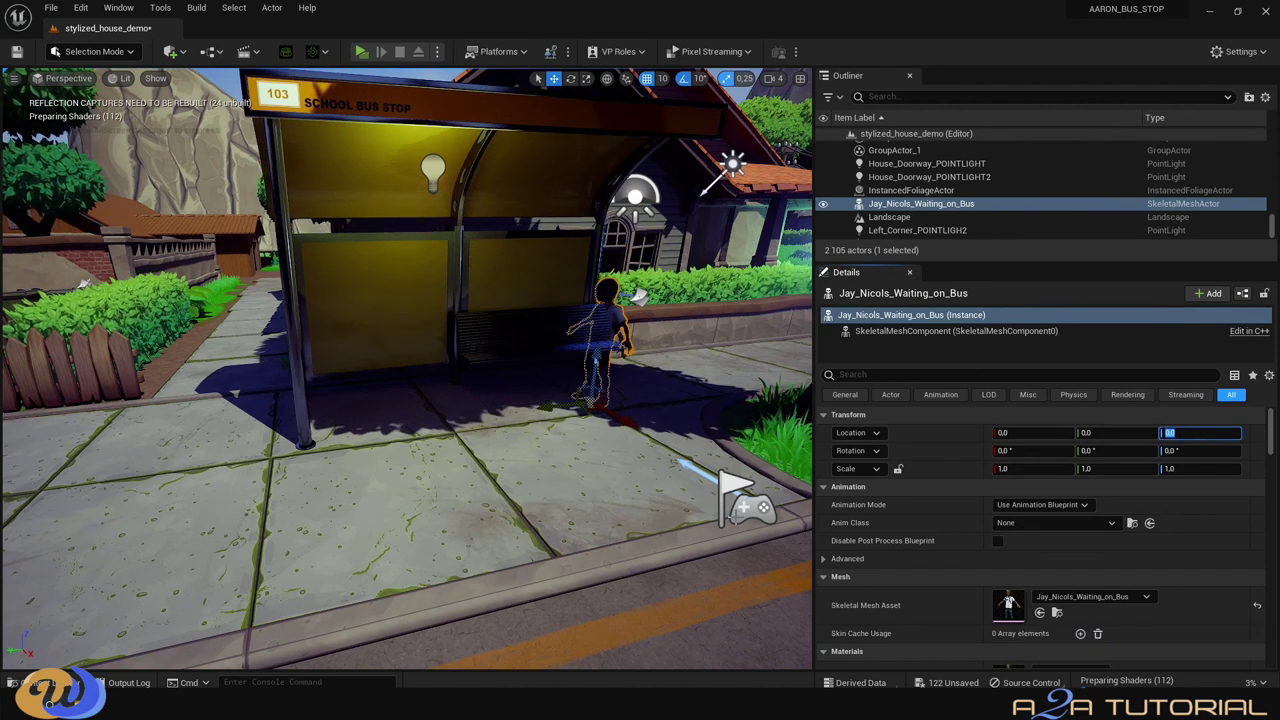
click(40, 682)
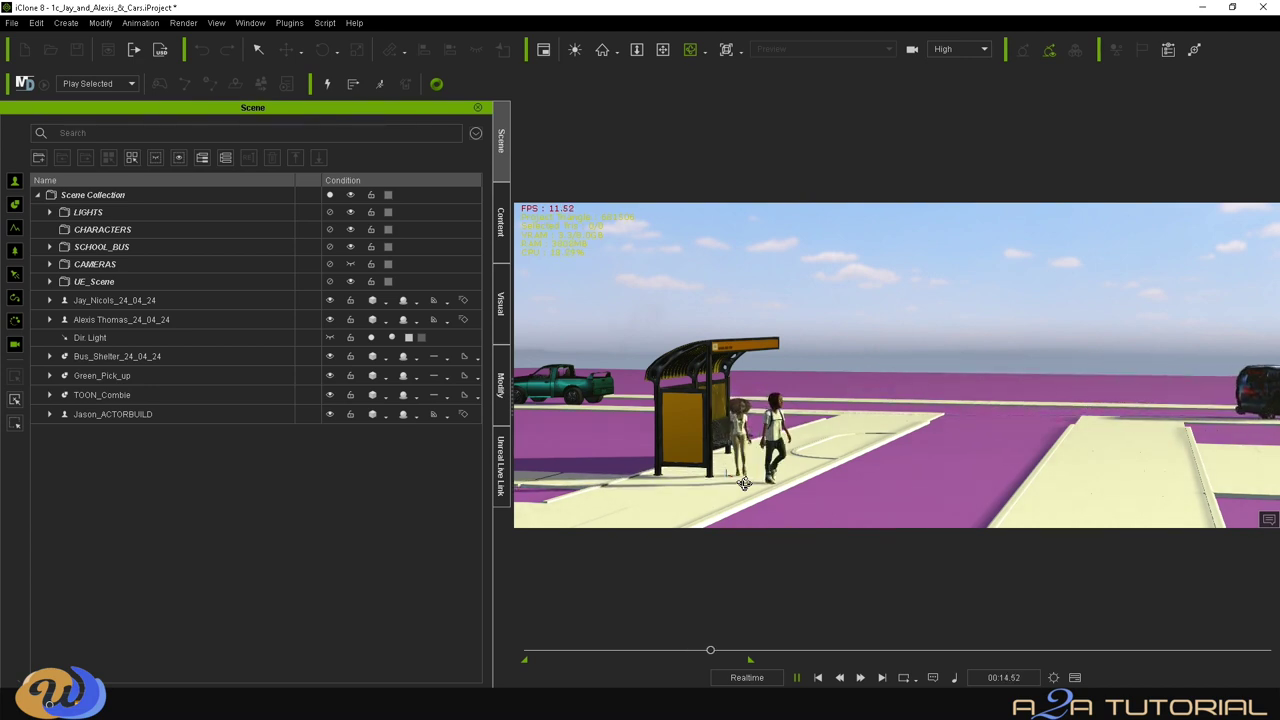
In iClone, stop the playback and set up an FBX export of TOON_Combie with the Unreal preset and the Range option.
click(797, 679)
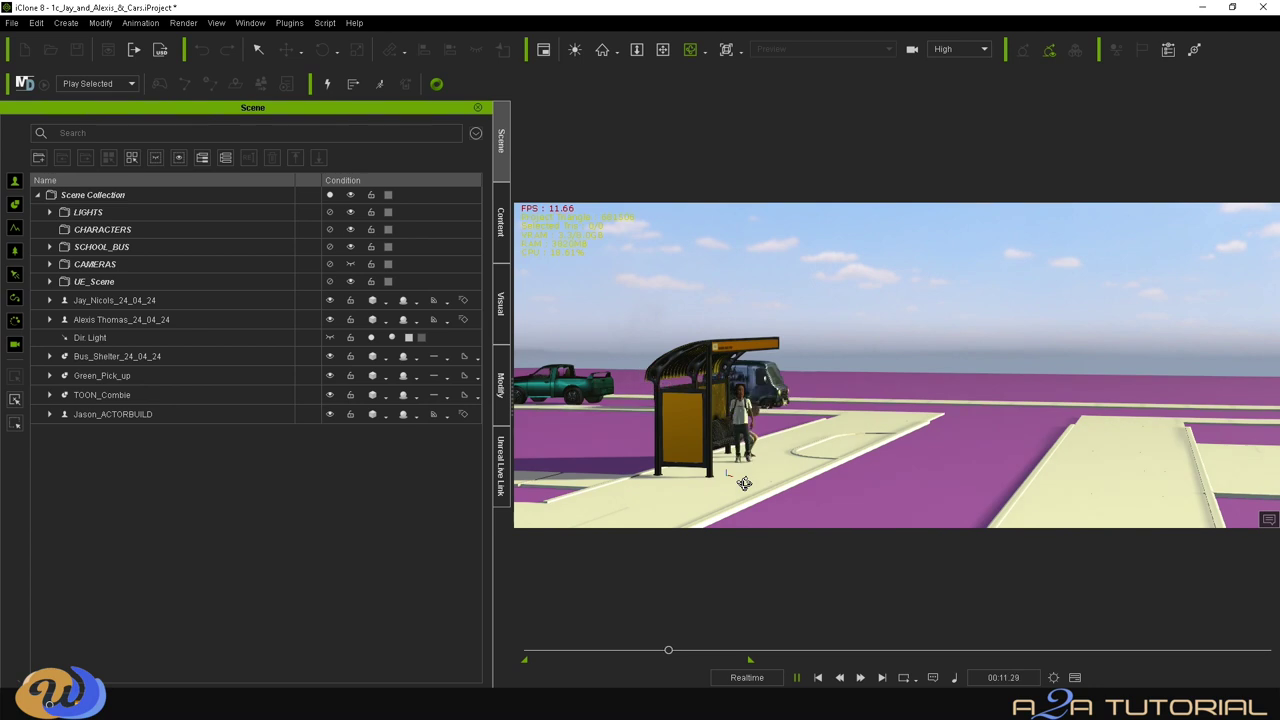
click(263, 400)
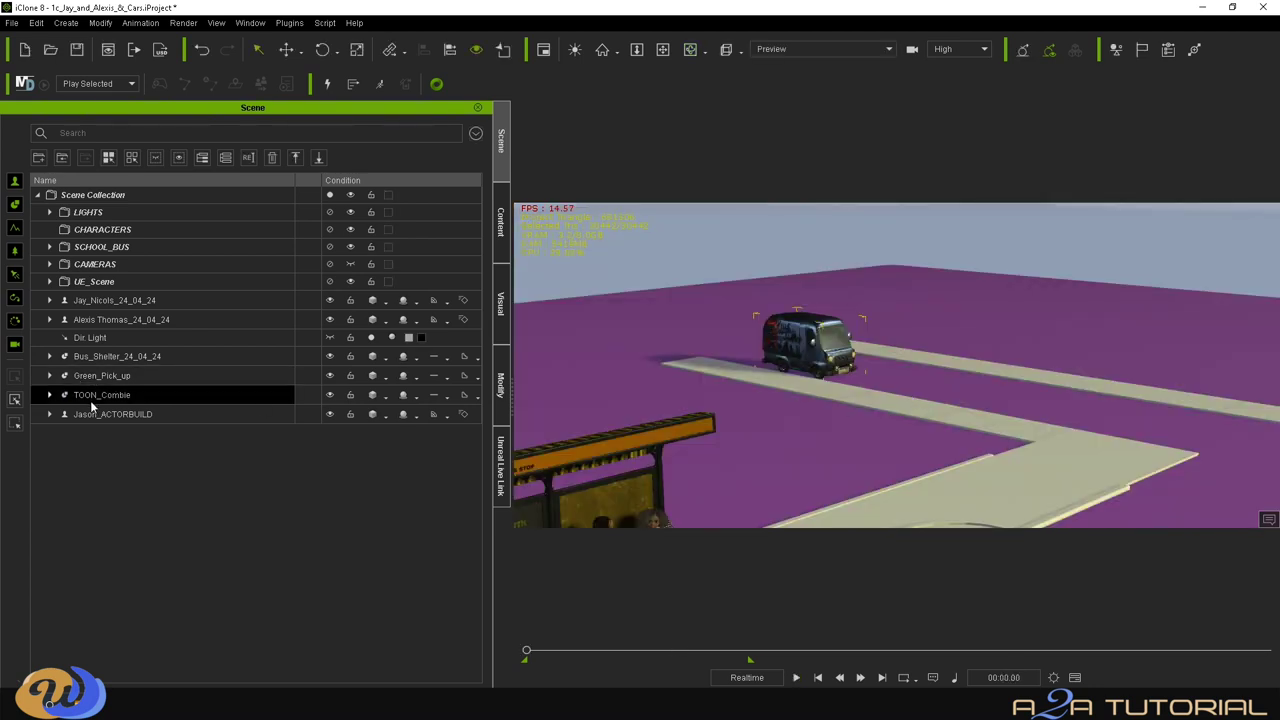
click(12, 23)
mouse_move(71, 140)
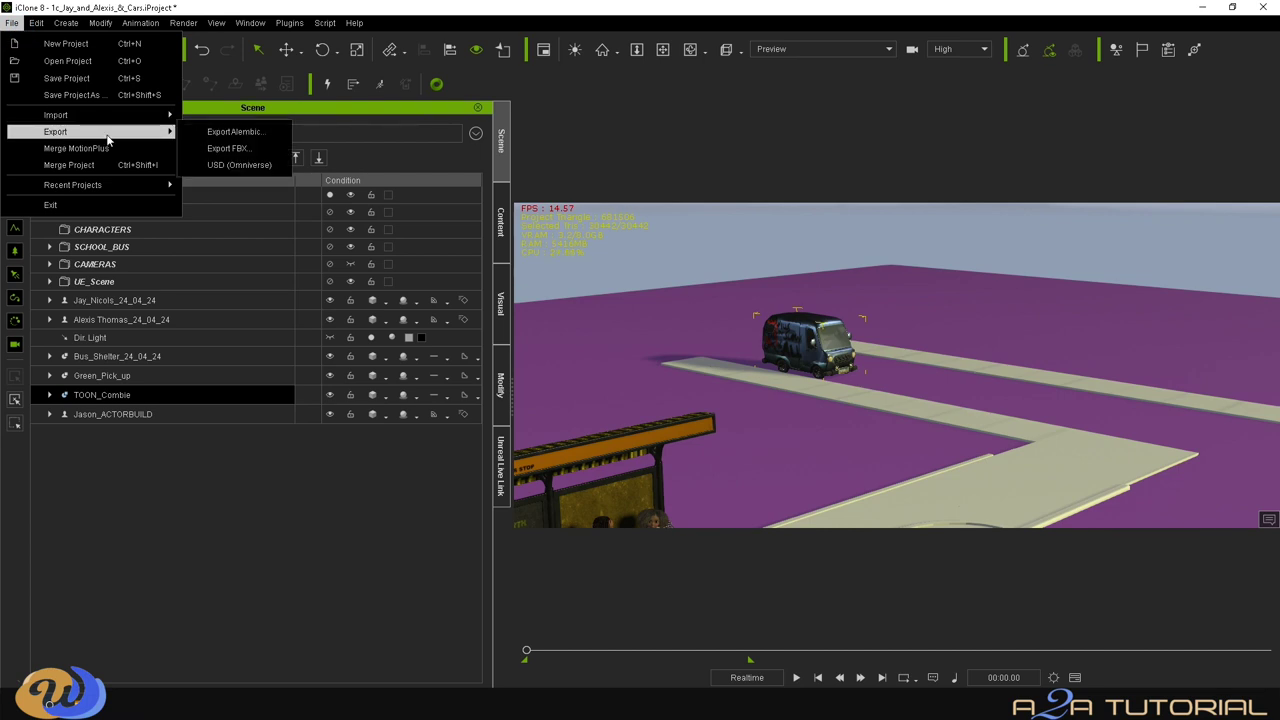
click(226, 152)
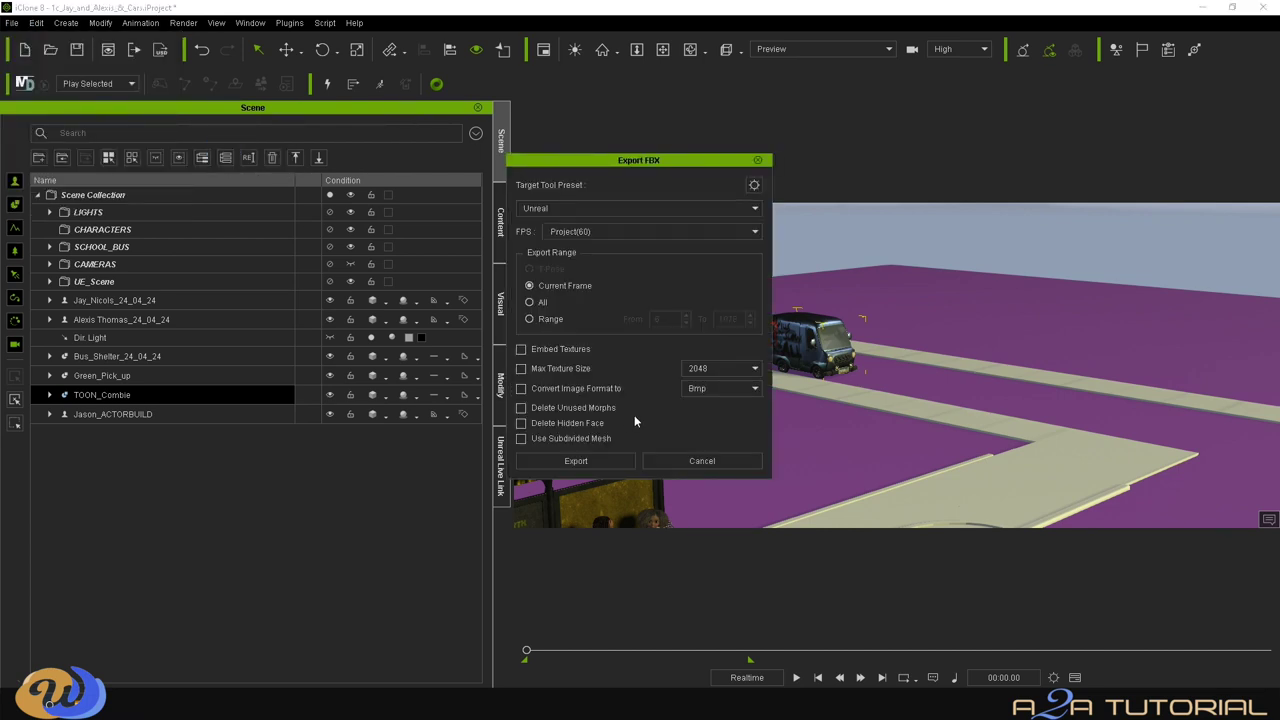
click(531, 319)
click(588, 461)
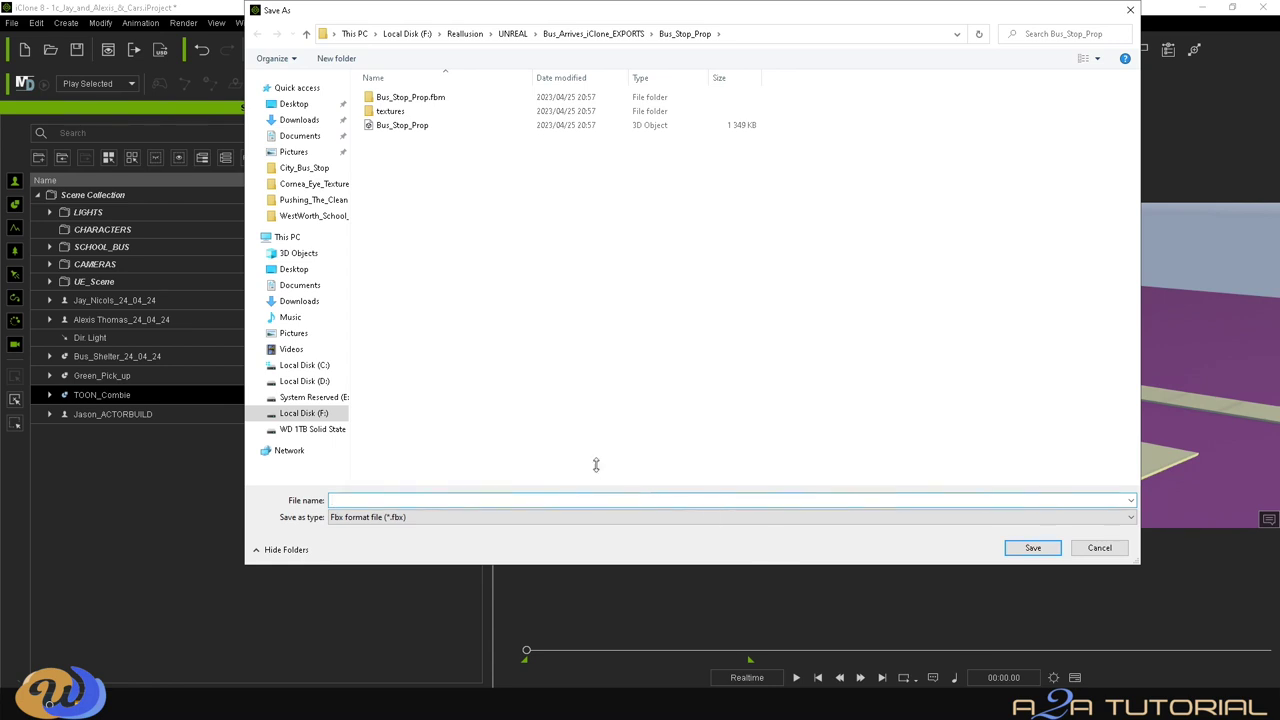
Create a Toon_Combie folder inside Bus_Arrives_iClone_EXPORTS and save the van there as an FBX named Toon_Combie.
key(alt+Up)
right_click(471, 272)
click(661, 420)
text(Toon_Combie)
key(Return)
key(Return)
click(1034, 548)
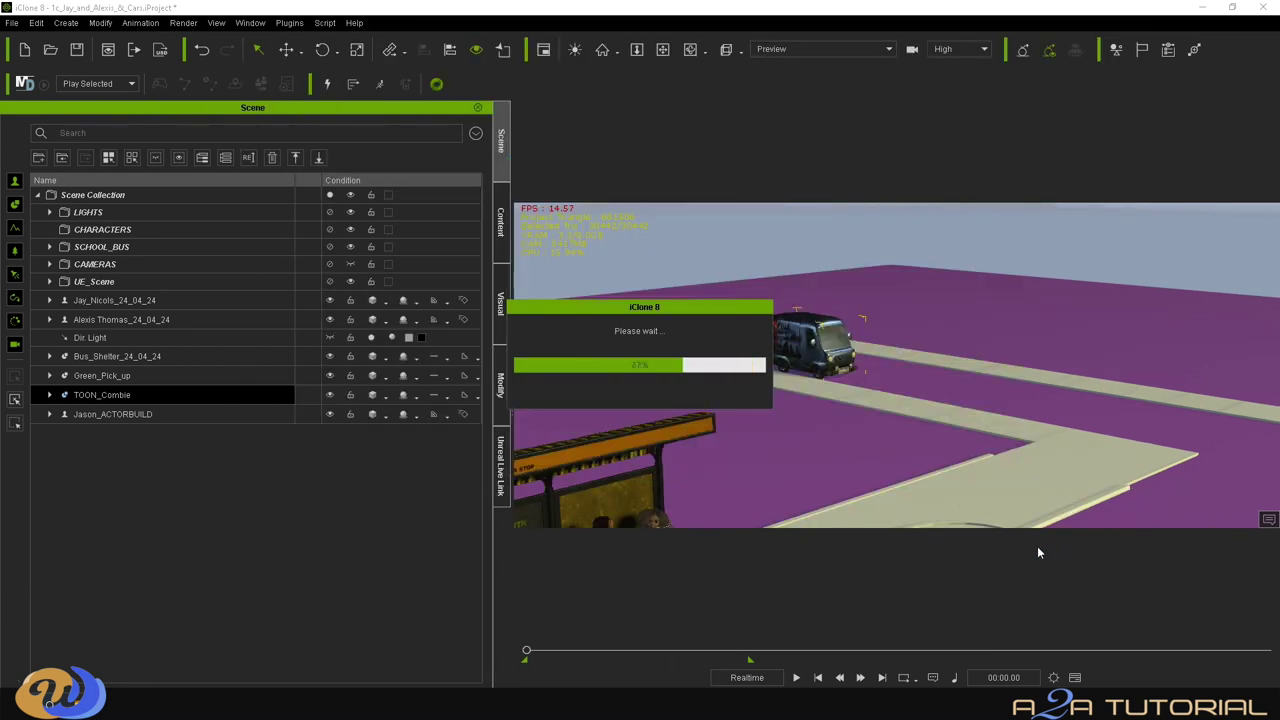
Switch to Unreal and create a content folder named Toon_Combie inside School_Bus_aarives.
click(86, 634)
right_click(318, 562)
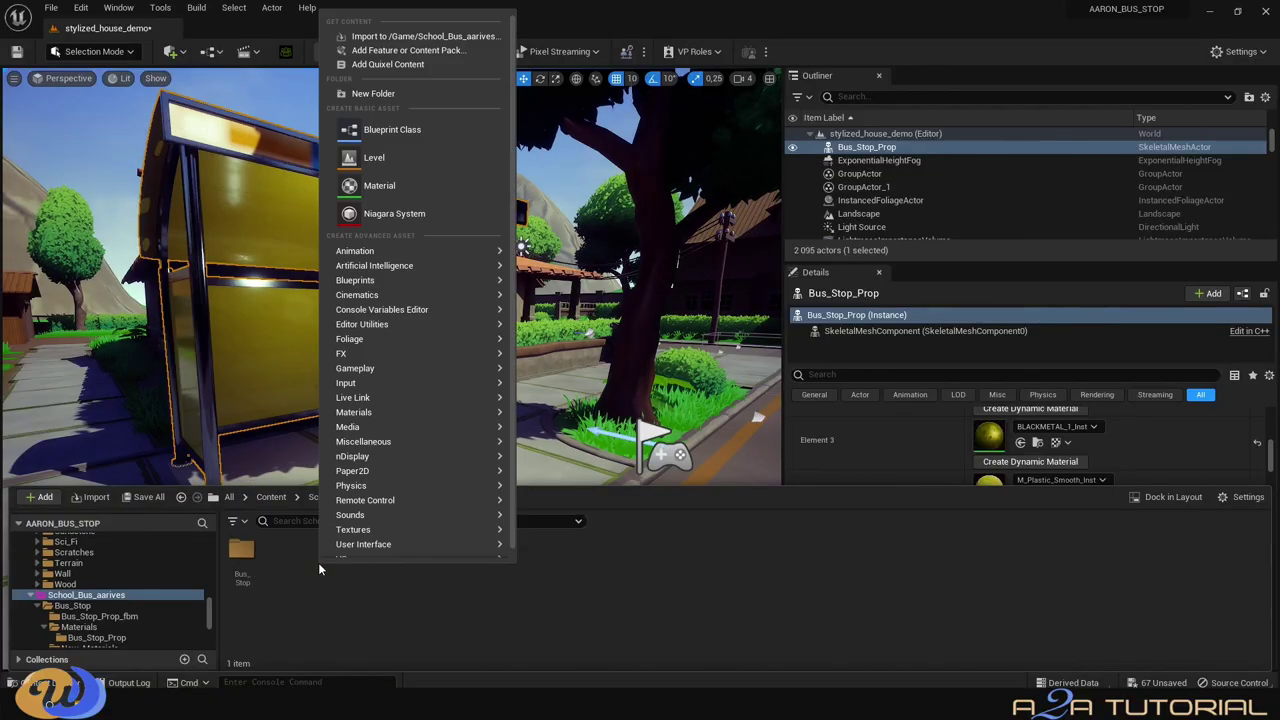
click(431, 93)
text(Toon_)
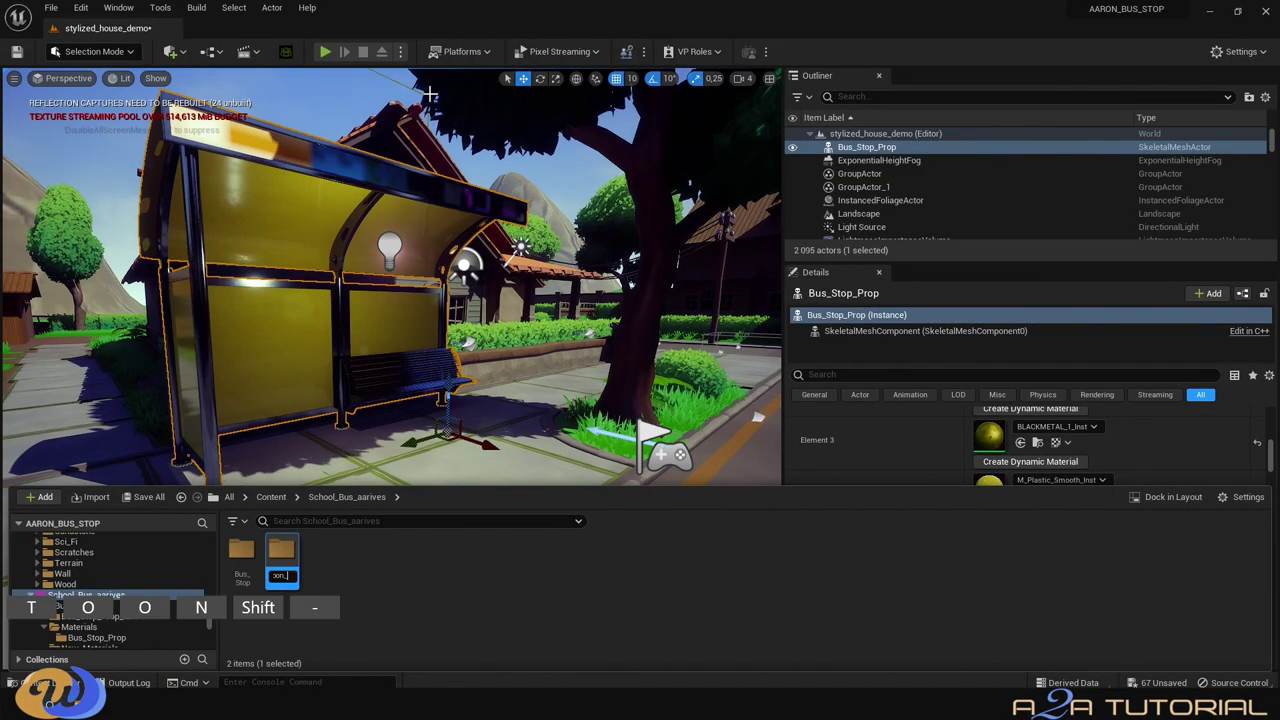
text(Combie)
key(Return)
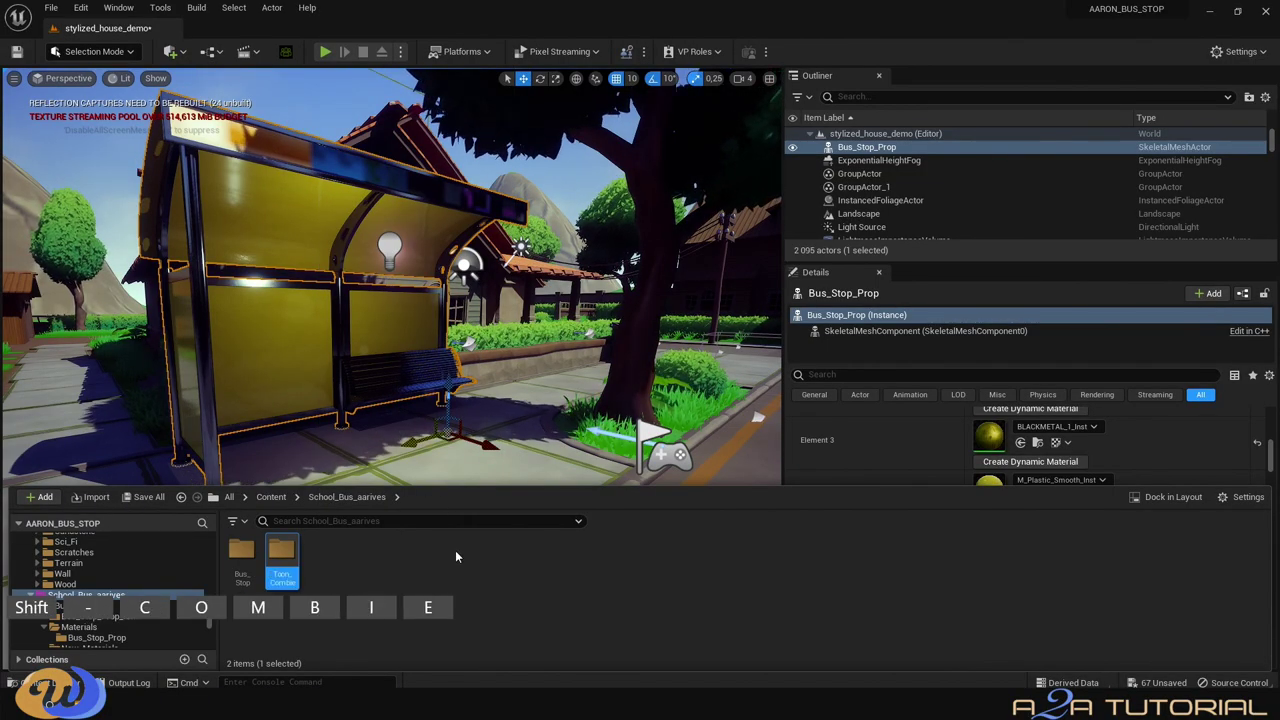
Import the Toon_Combie FBX with all its assets into the Toon_Combie content folder and dismiss the message log.
double_click(281, 555)
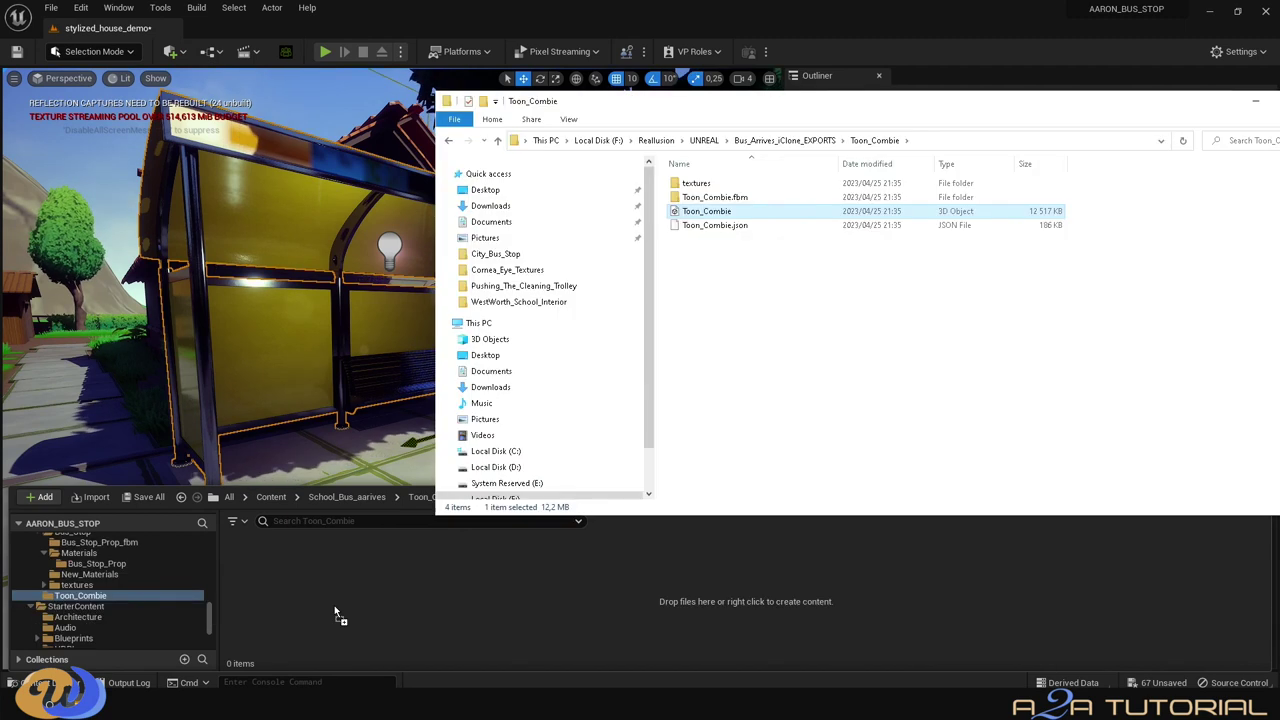
drag(334, 605, 360, 600)
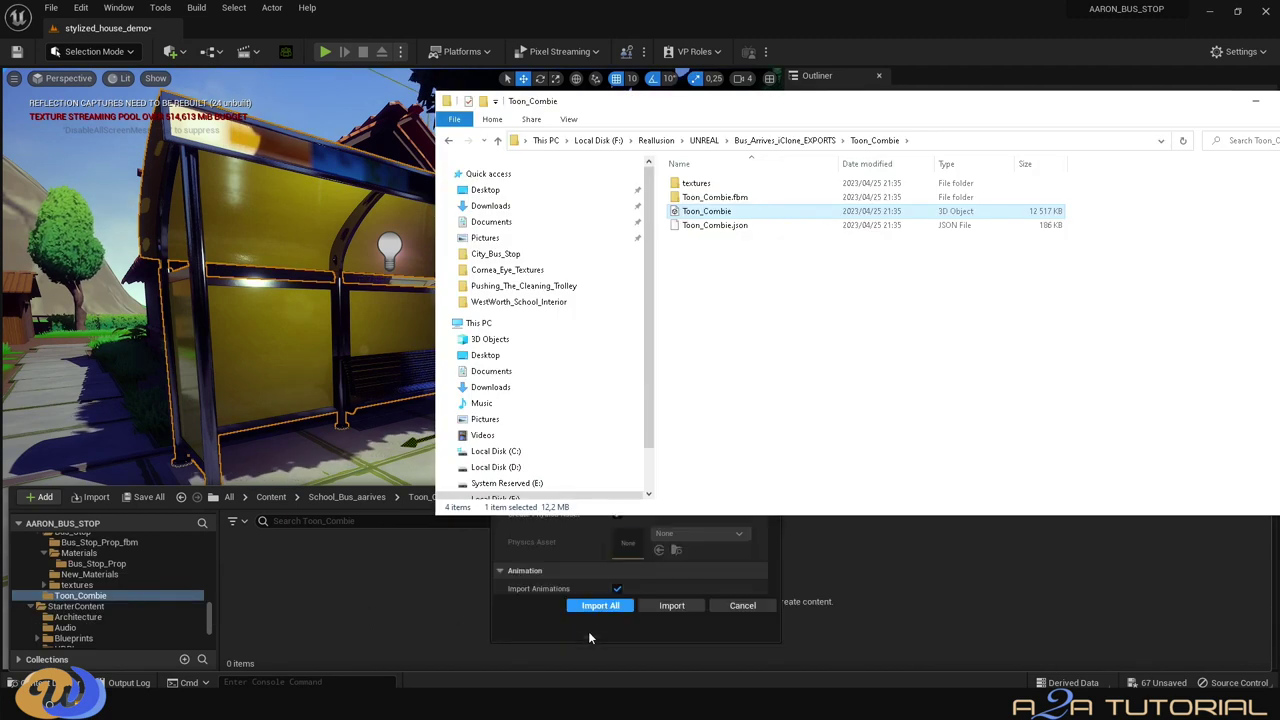
click(1250, 105)
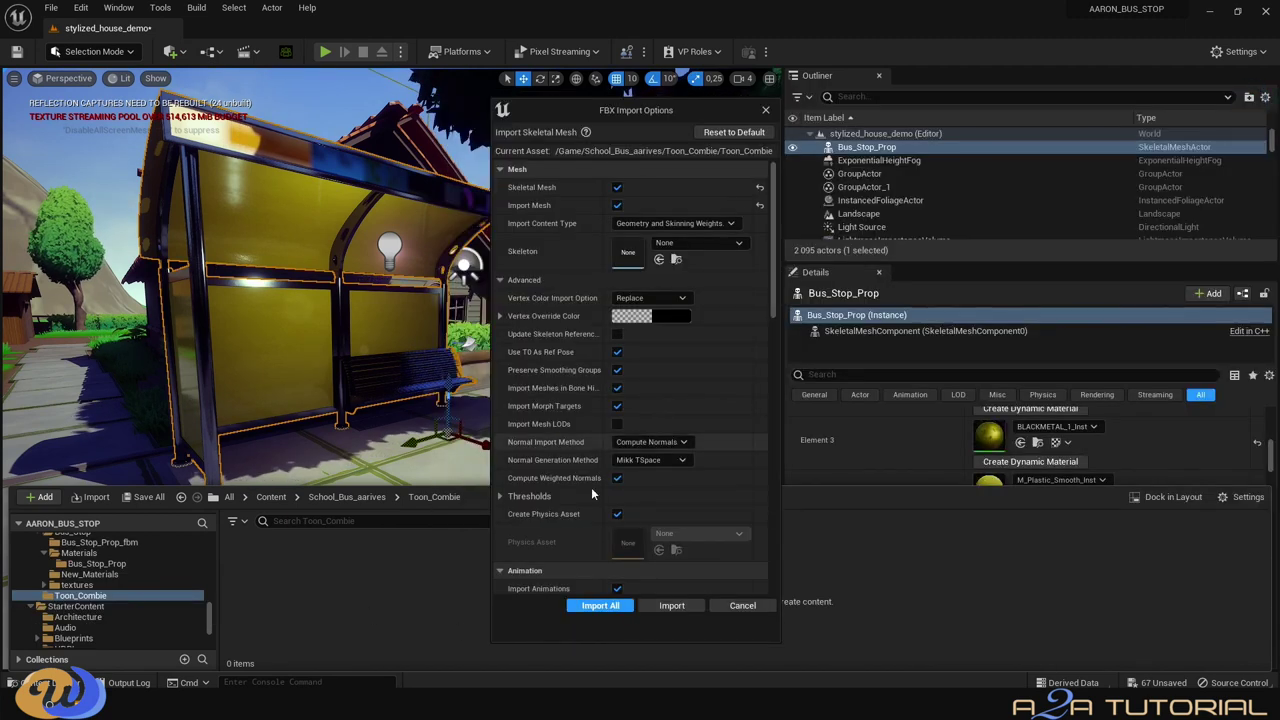
click(600, 605)
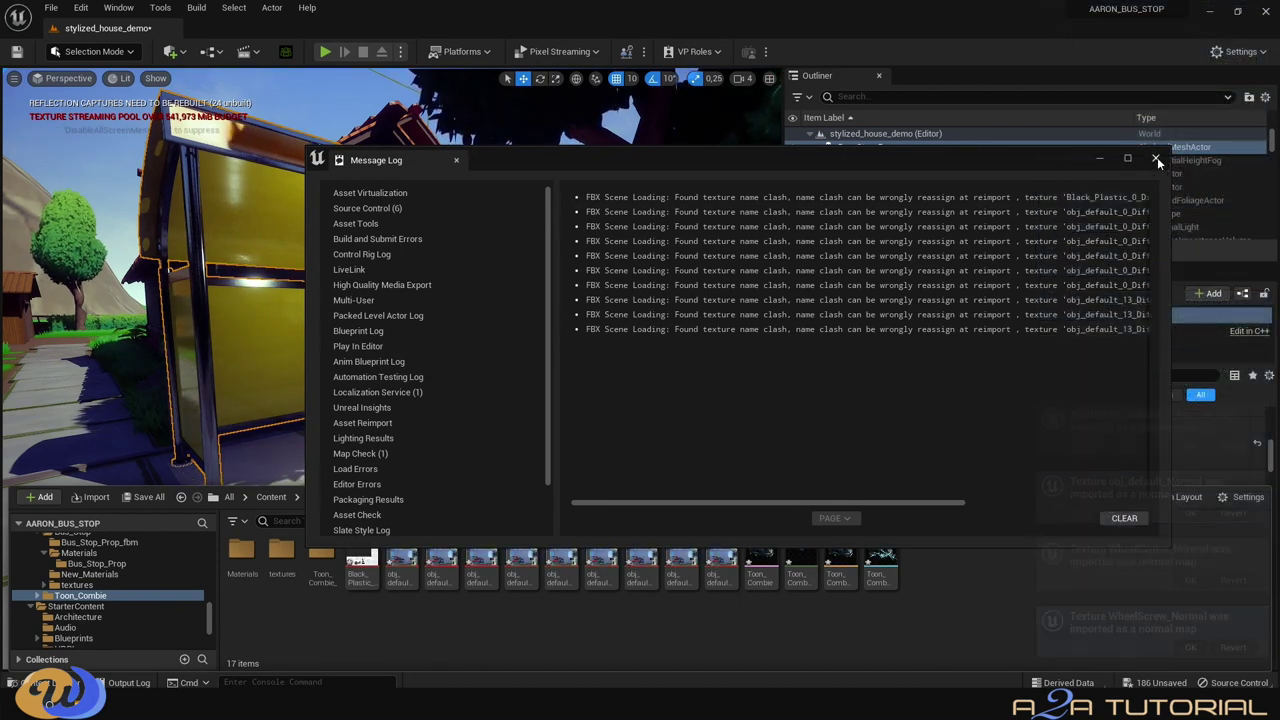
click(1157, 160)
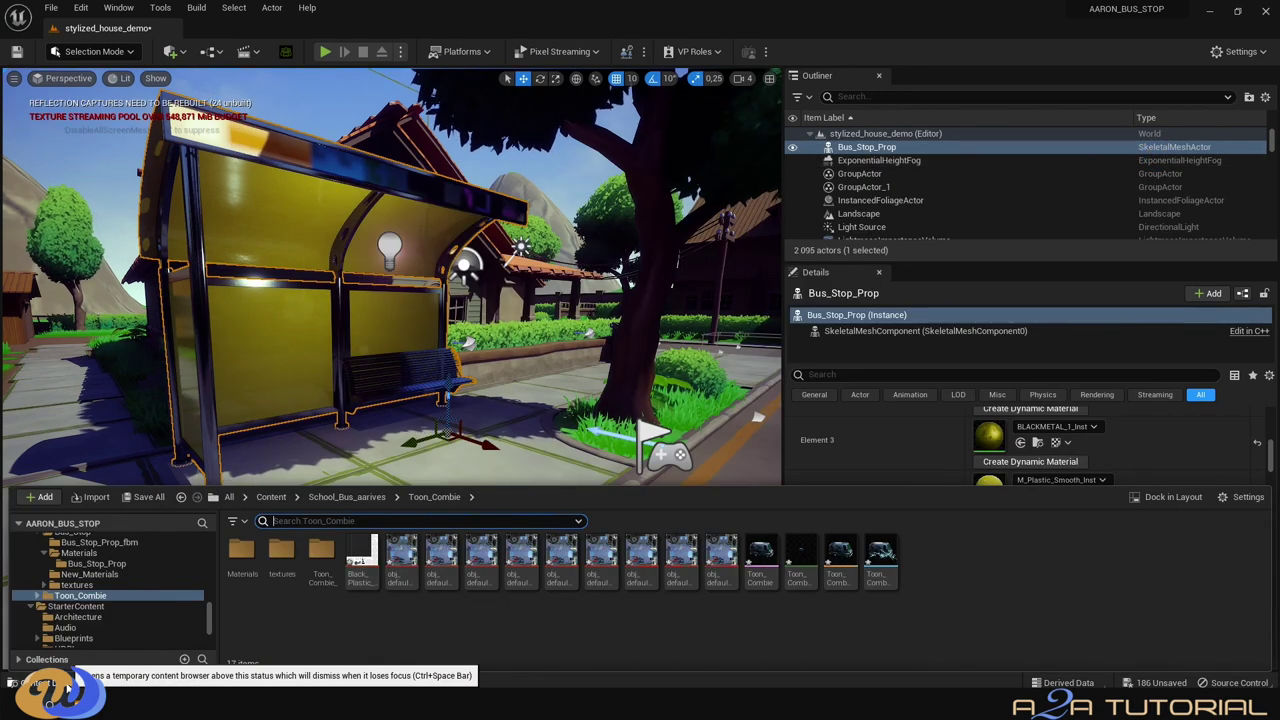
Open the Toon_Combie_Anim animation asset and preview the van's motion.
double_click(800, 556)
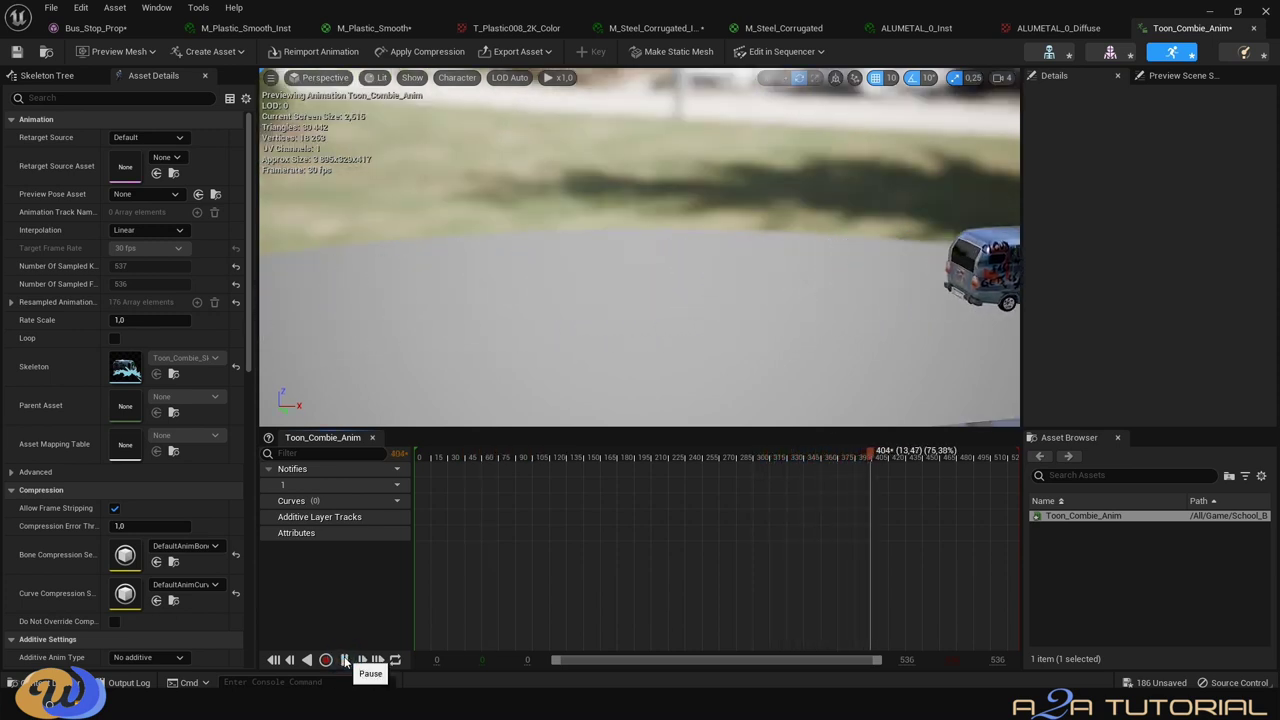
click(345, 660)
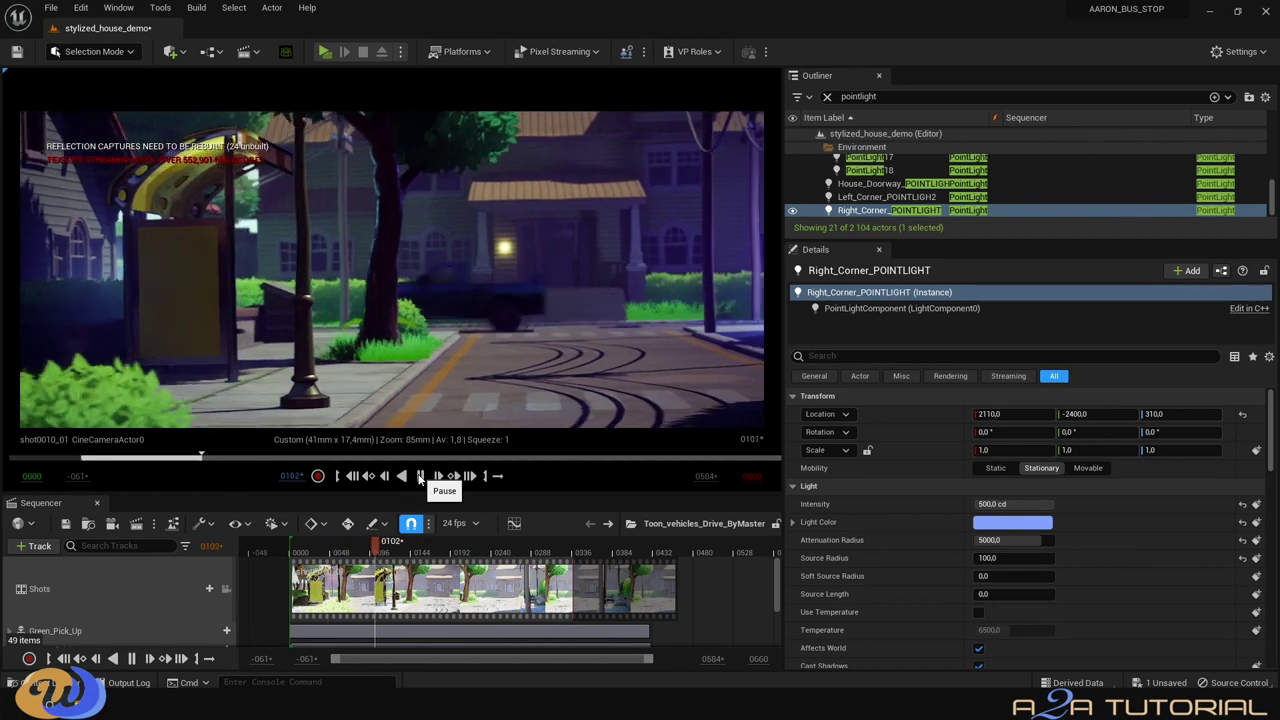
Go to frame 91 of the vehicle sequence, turn off Cast Shadow for the Green_Pick_Up, and replay the shot from frame 17.
click(325, 550)
drag(325, 550, 368, 548)
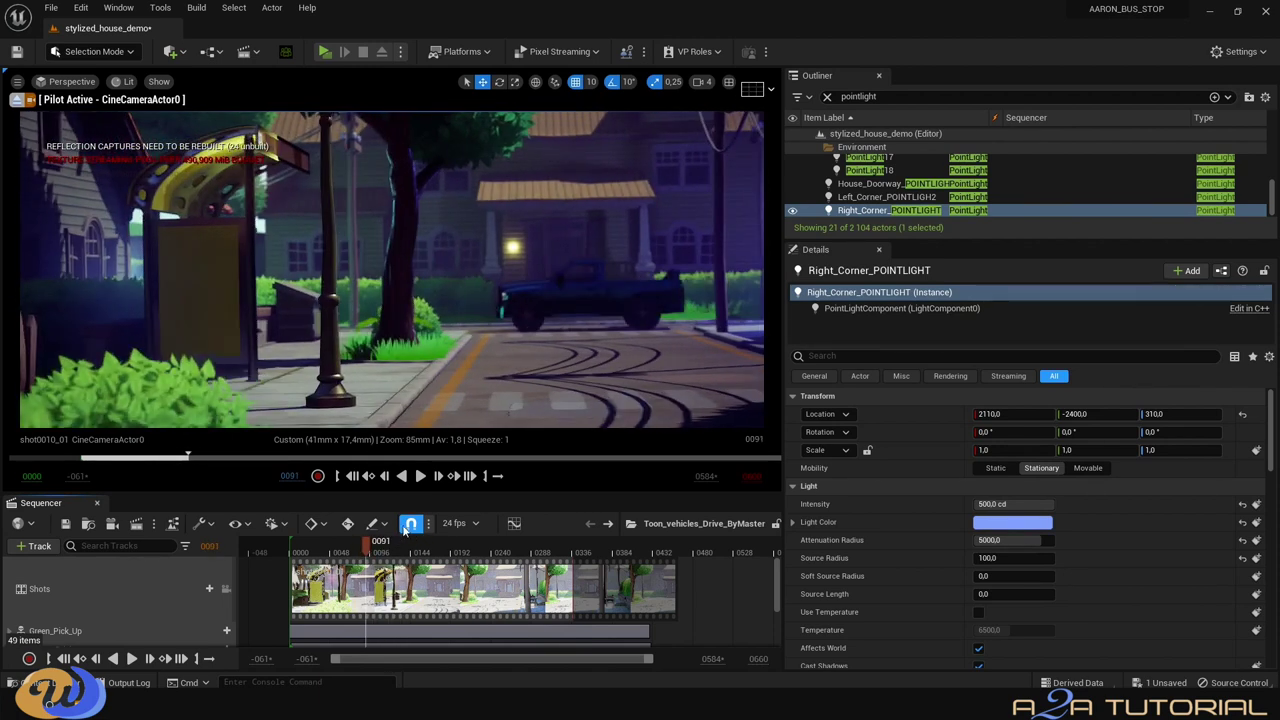
click(594, 291)
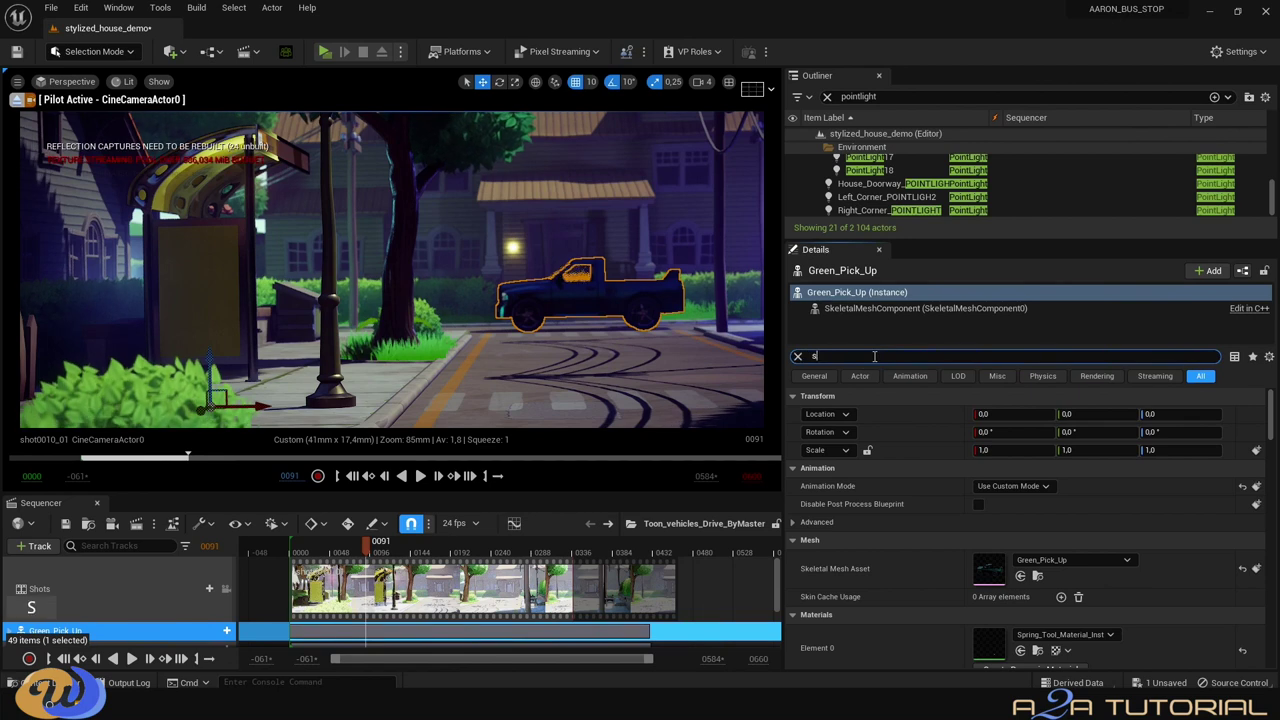
text(shadow)
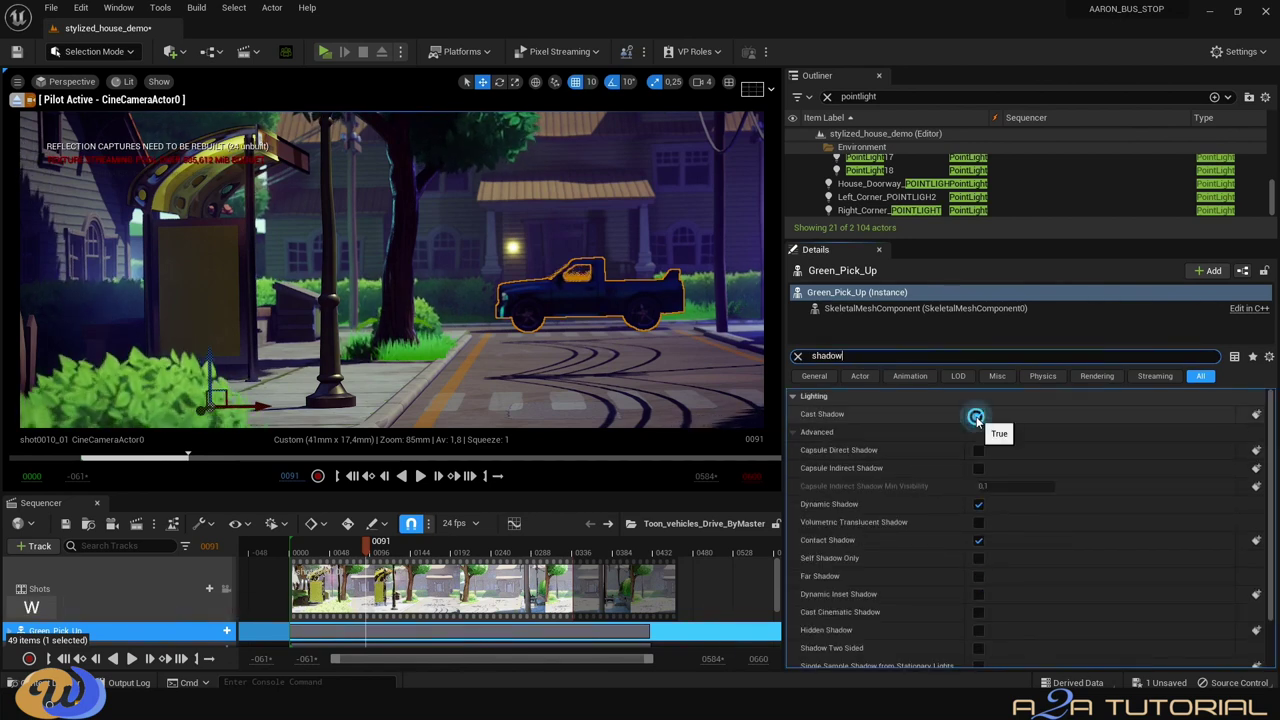
click(978, 416)
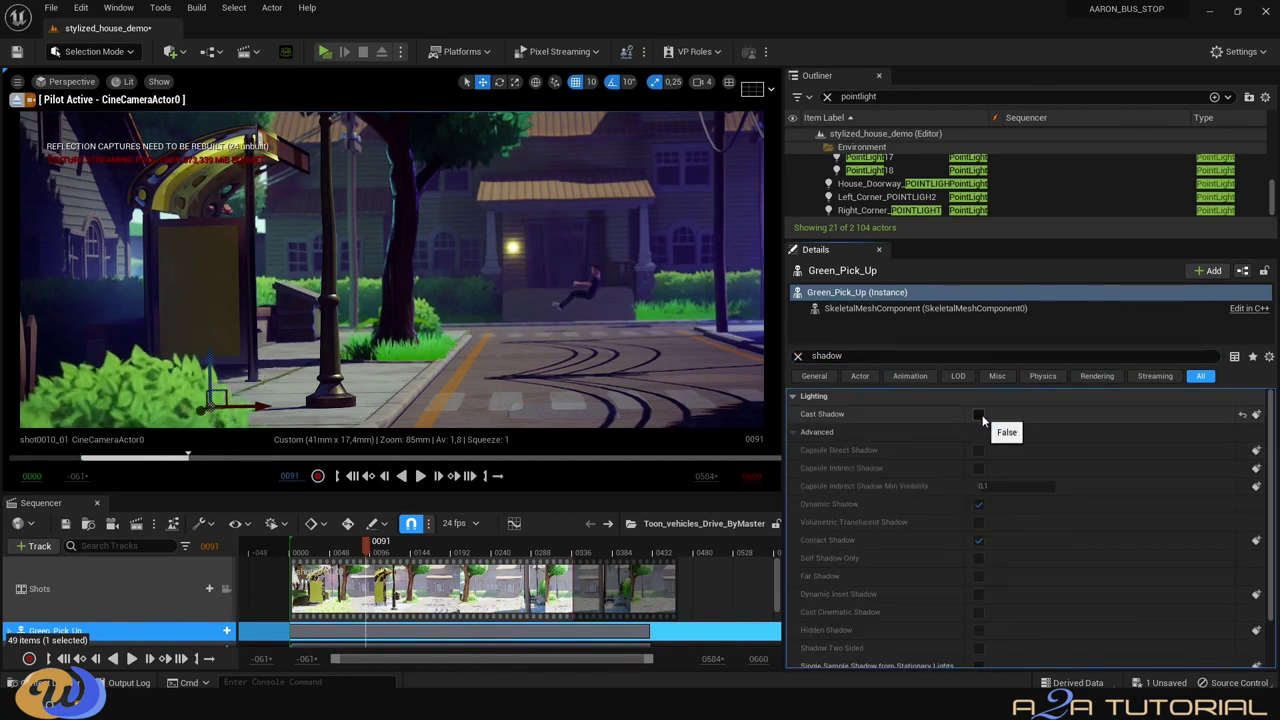
click(305, 550)
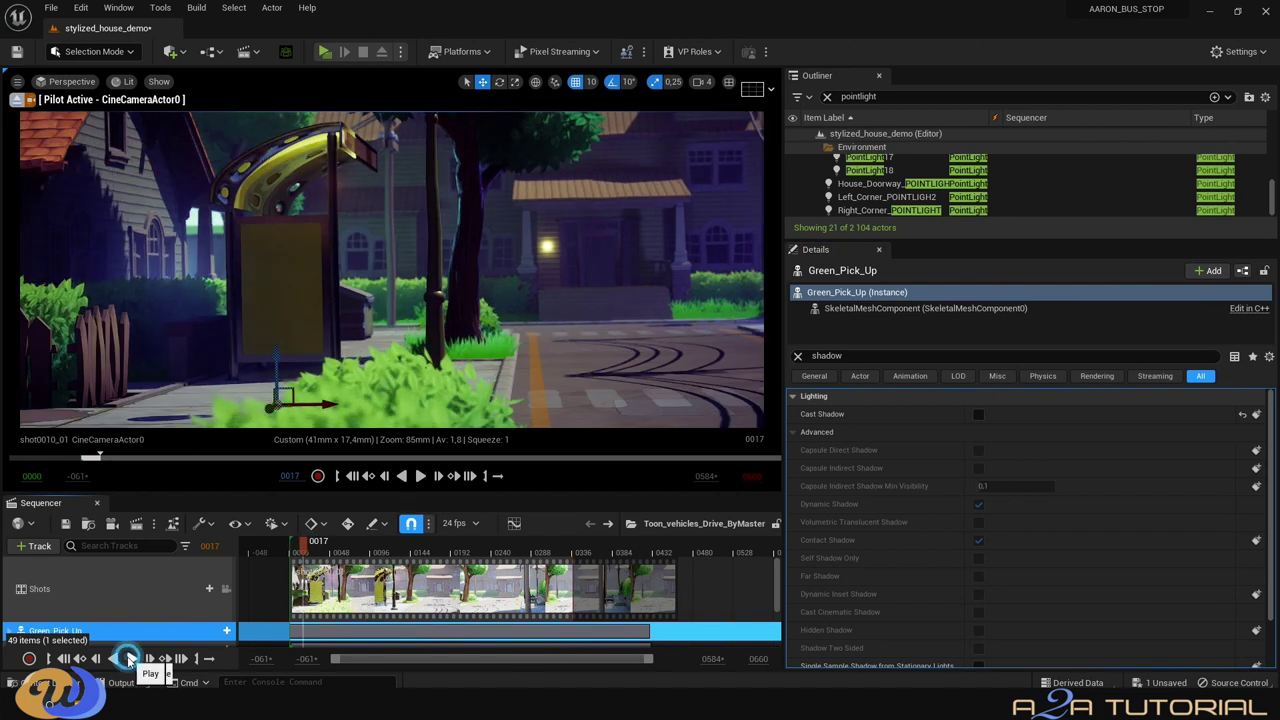
click(131, 658)
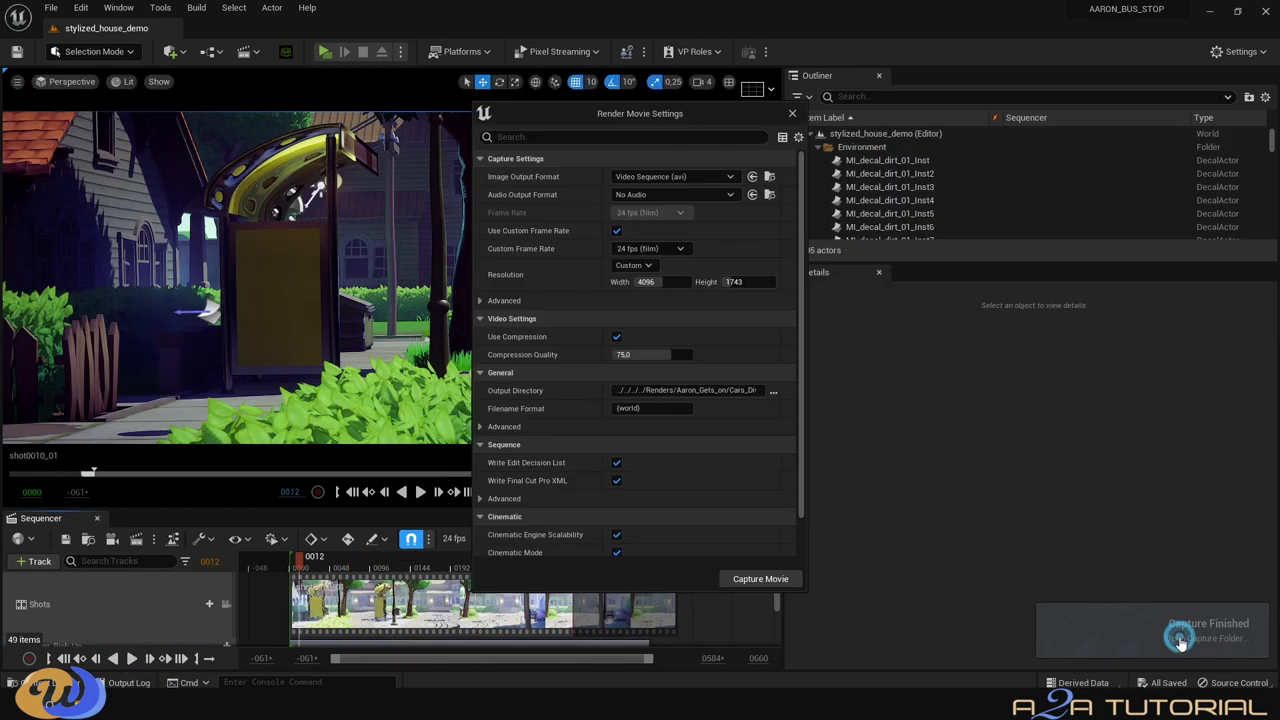
Open the finished capture's folder, Cars_Dive_By_Test_Render_2, and open the rendered stylized_house_demo video to review it.
click(1180, 641)
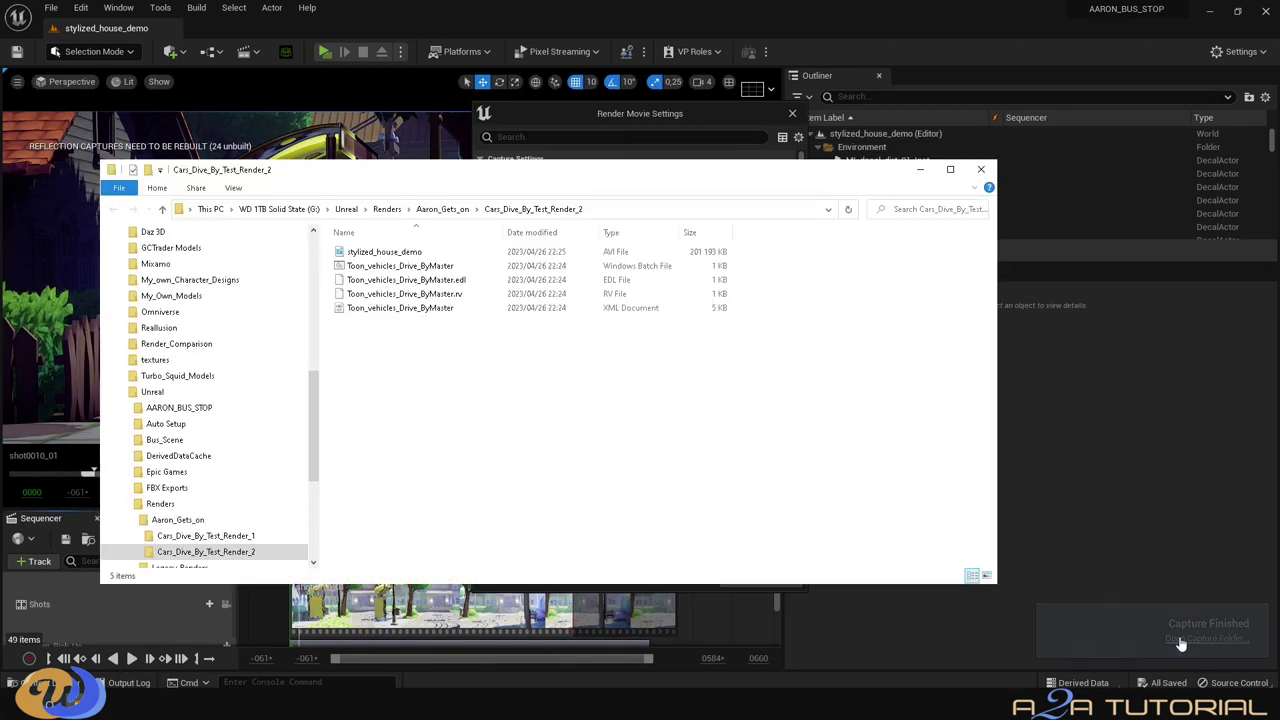
double_click(395, 256)
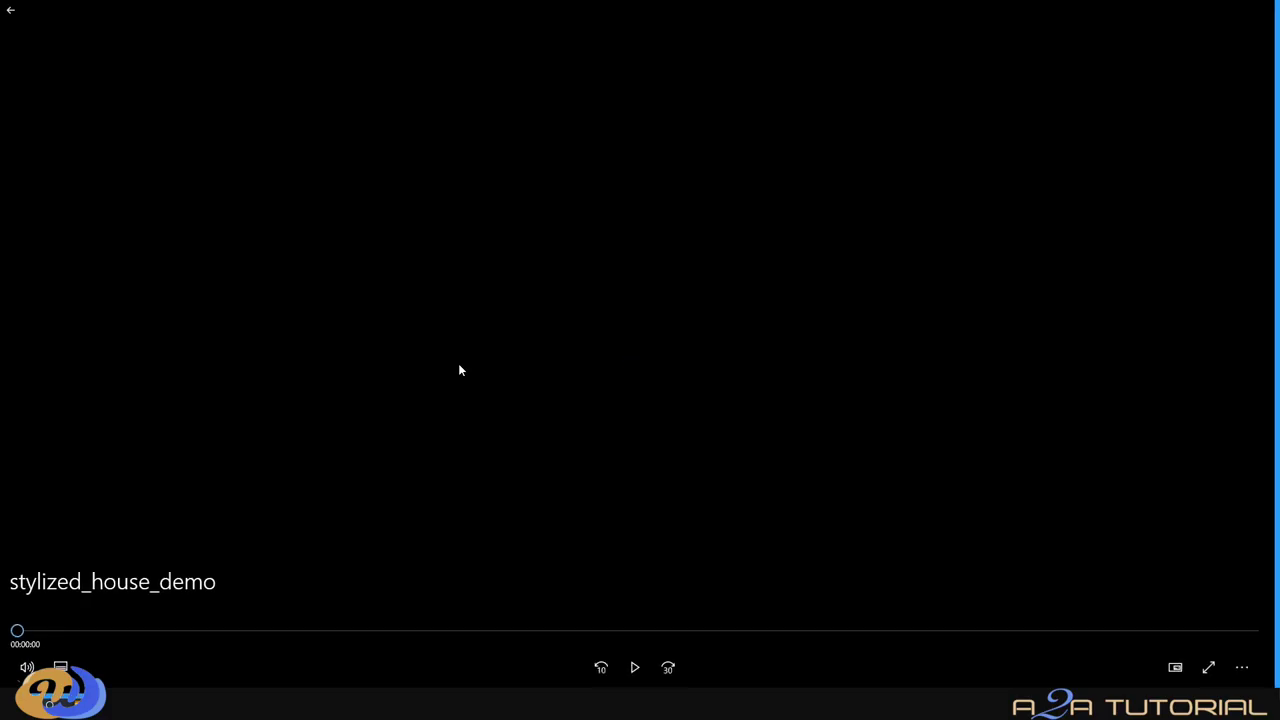